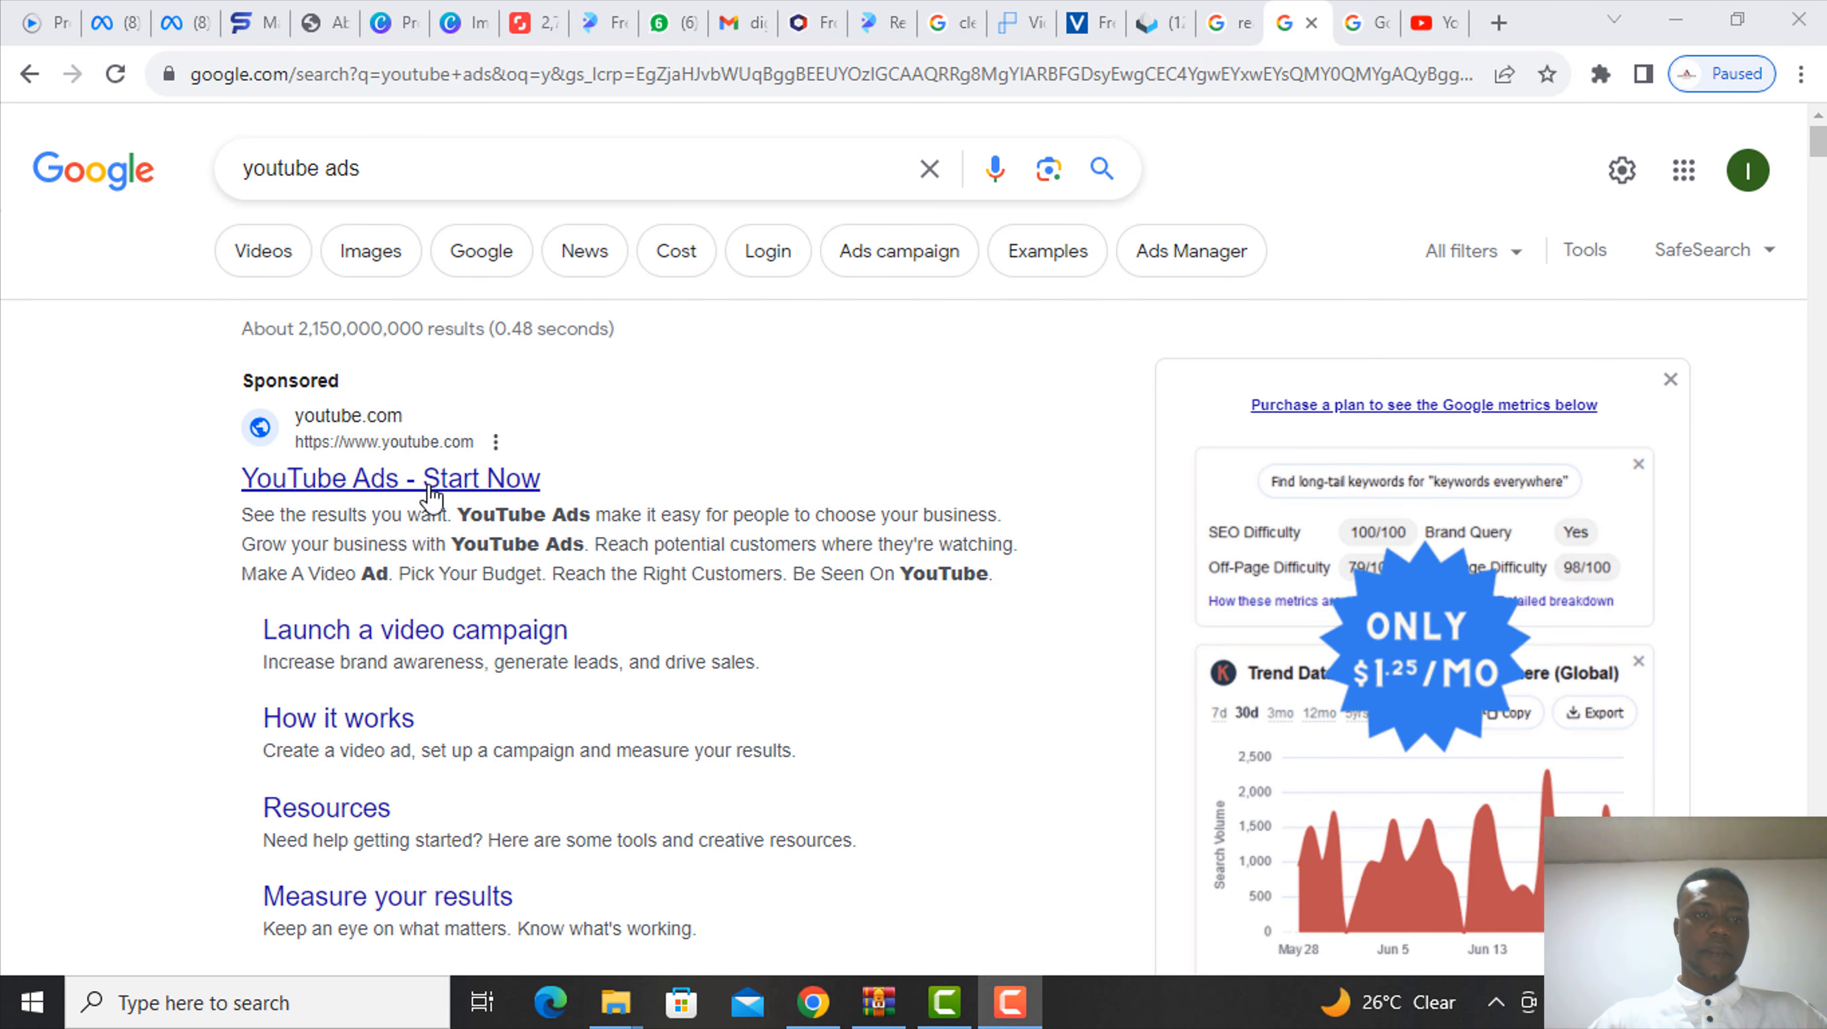
- Open the sponsored 'YouTube Ads - Start Now' search result
{"action": "left_click", "coordinate": [380, 493]}
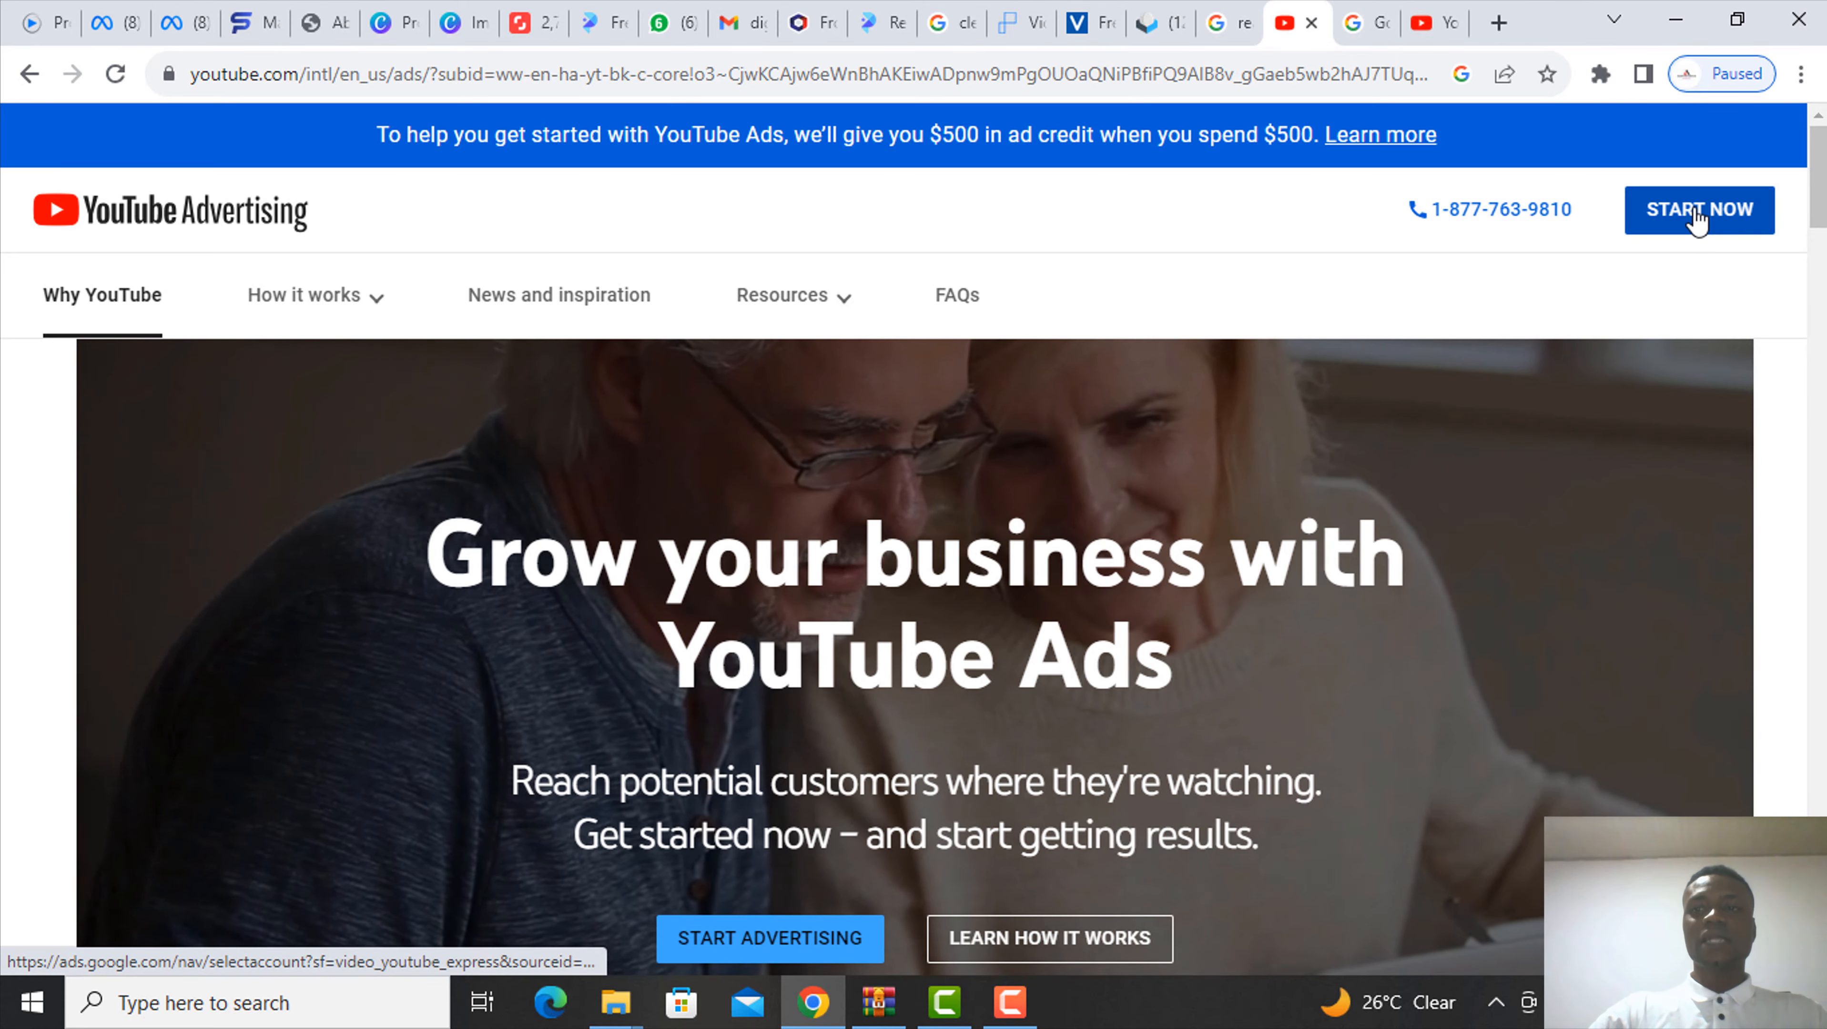
- Start a YouTube ad campaign under the Google Ads account still in setup
{"action": "left_click", "coordinate": [1717, 211]}
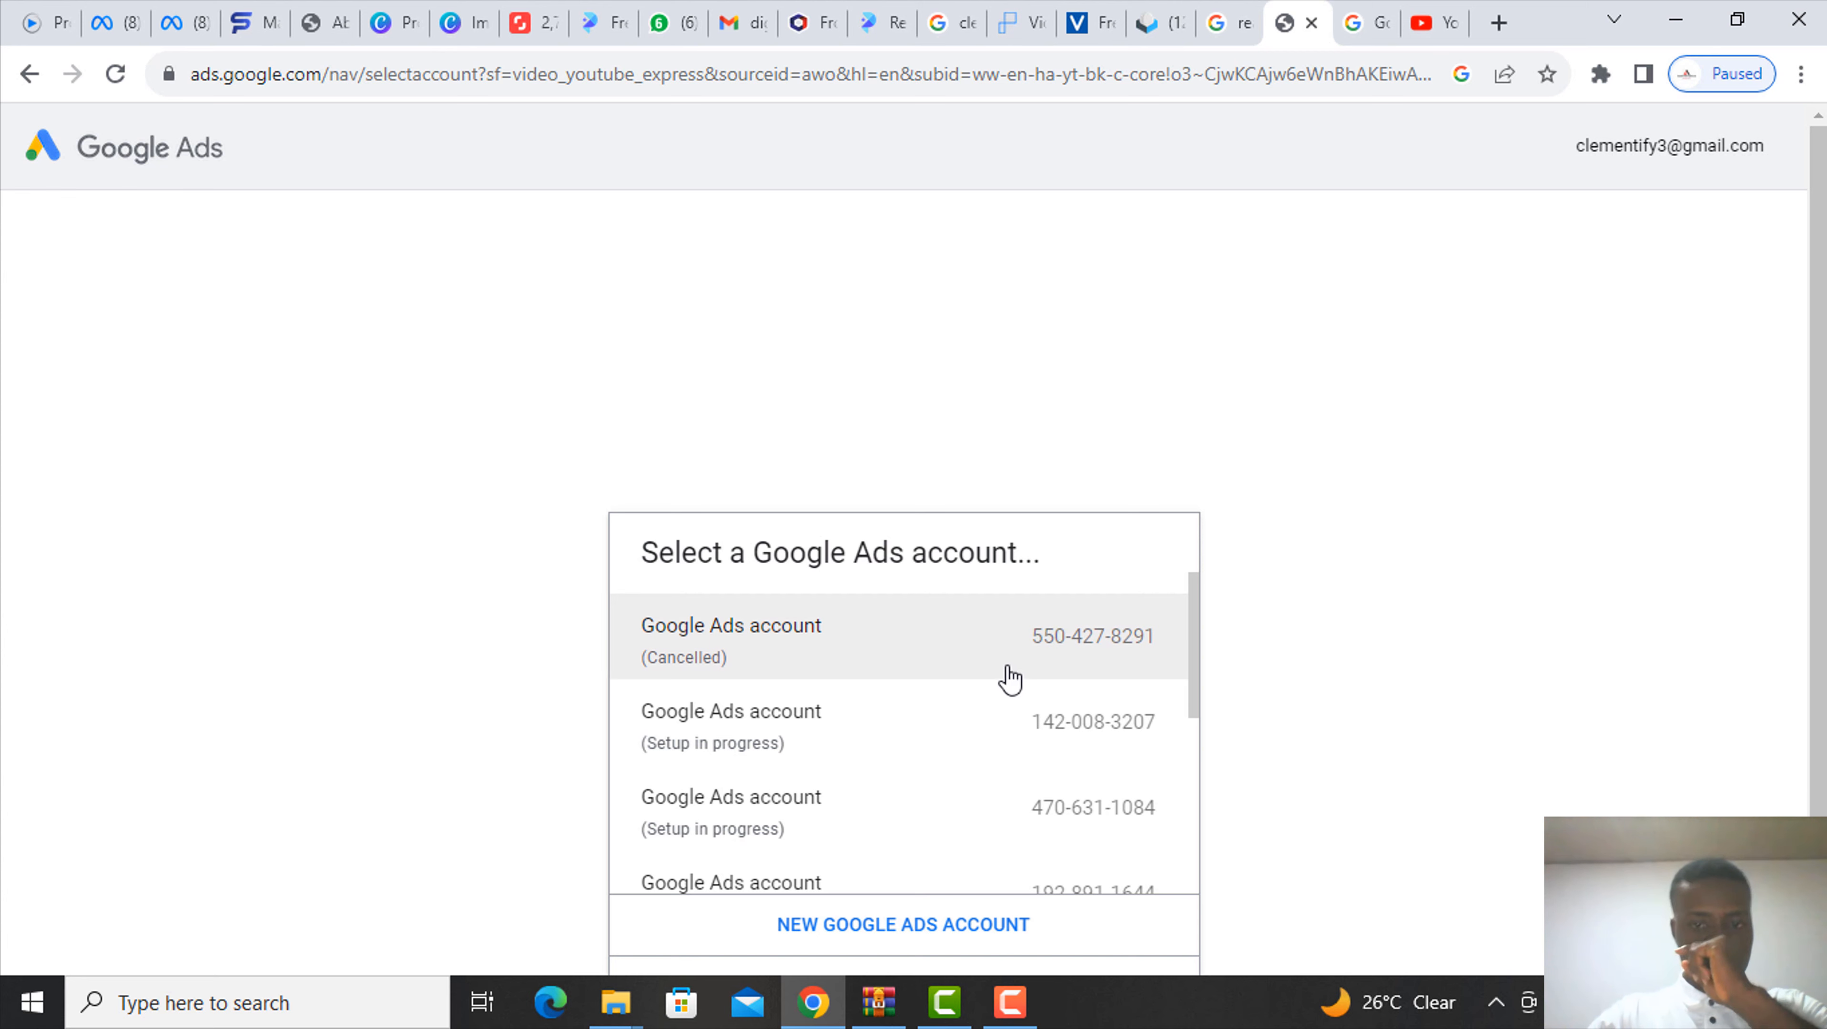
{"action": "scroll", "coordinate": [1023, 674], "scroll_direction": "down", "scroll_amount": 5}
{"action": "scroll", "coordinate": [987, 800], "scroll_direction": "down", "scroll_amount": 1}
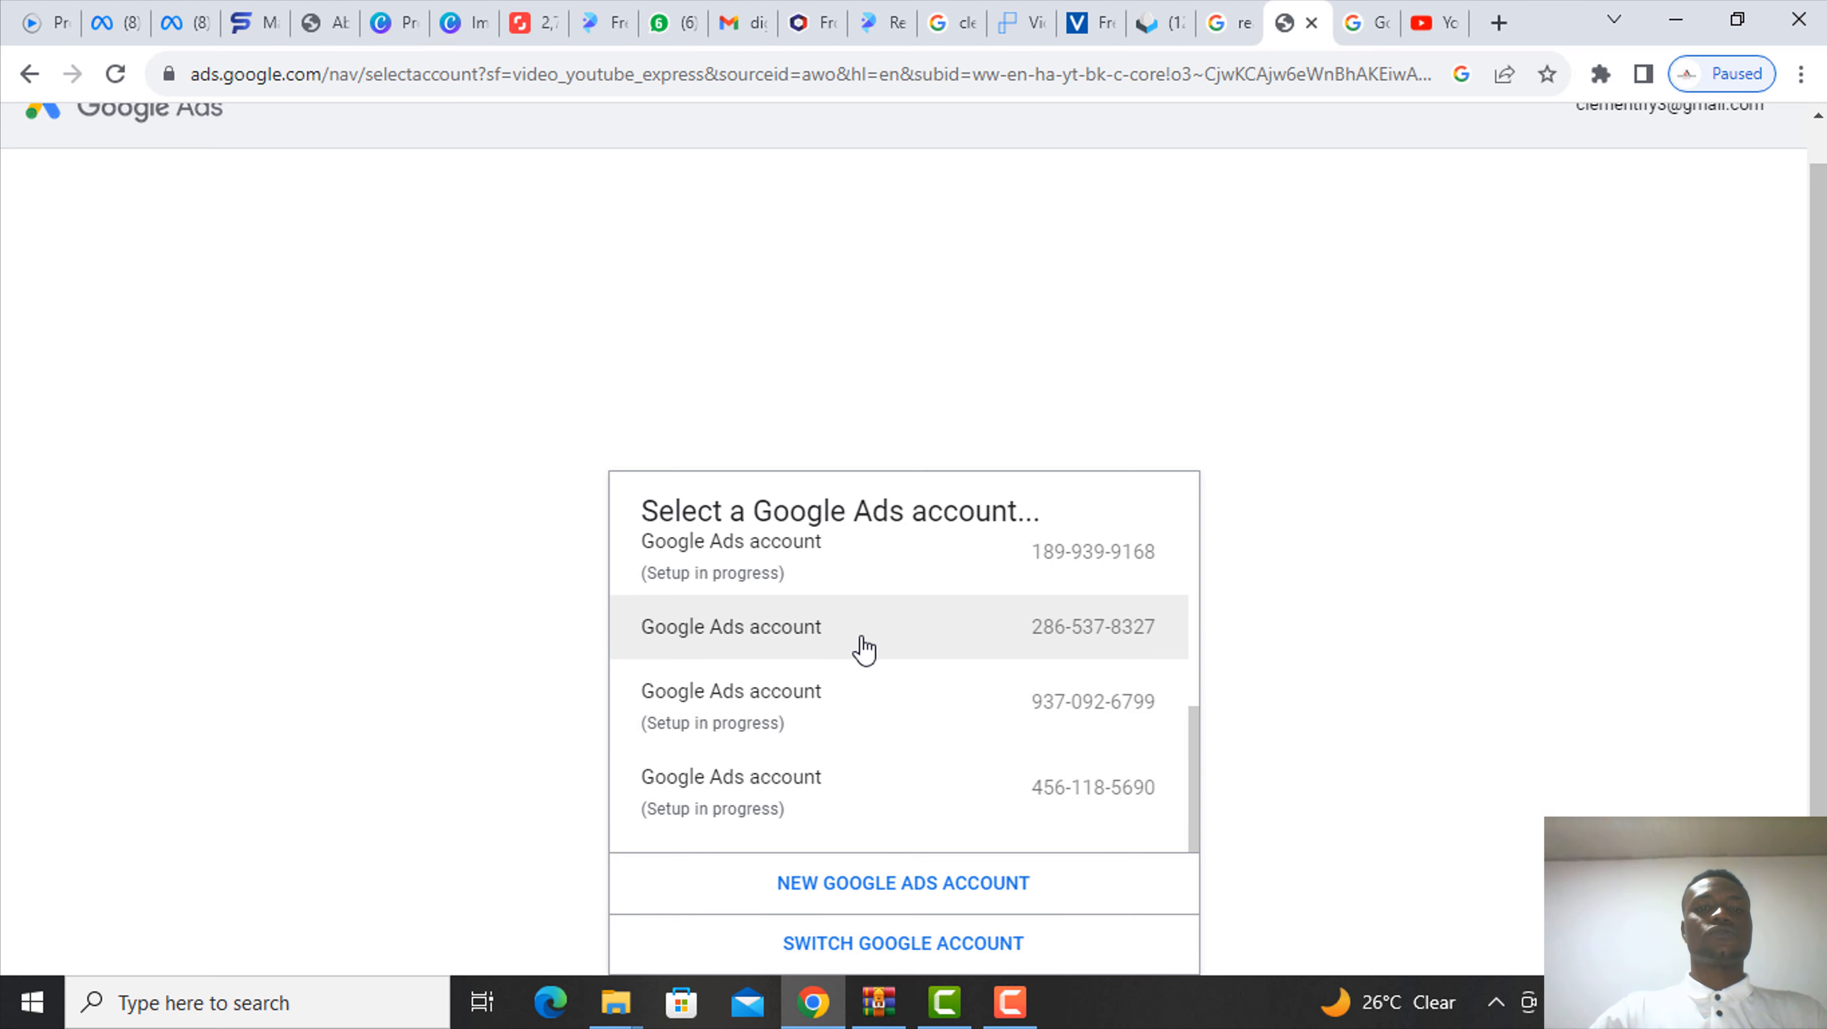
{"action": "left_click", "coordinate": [875, 782]}
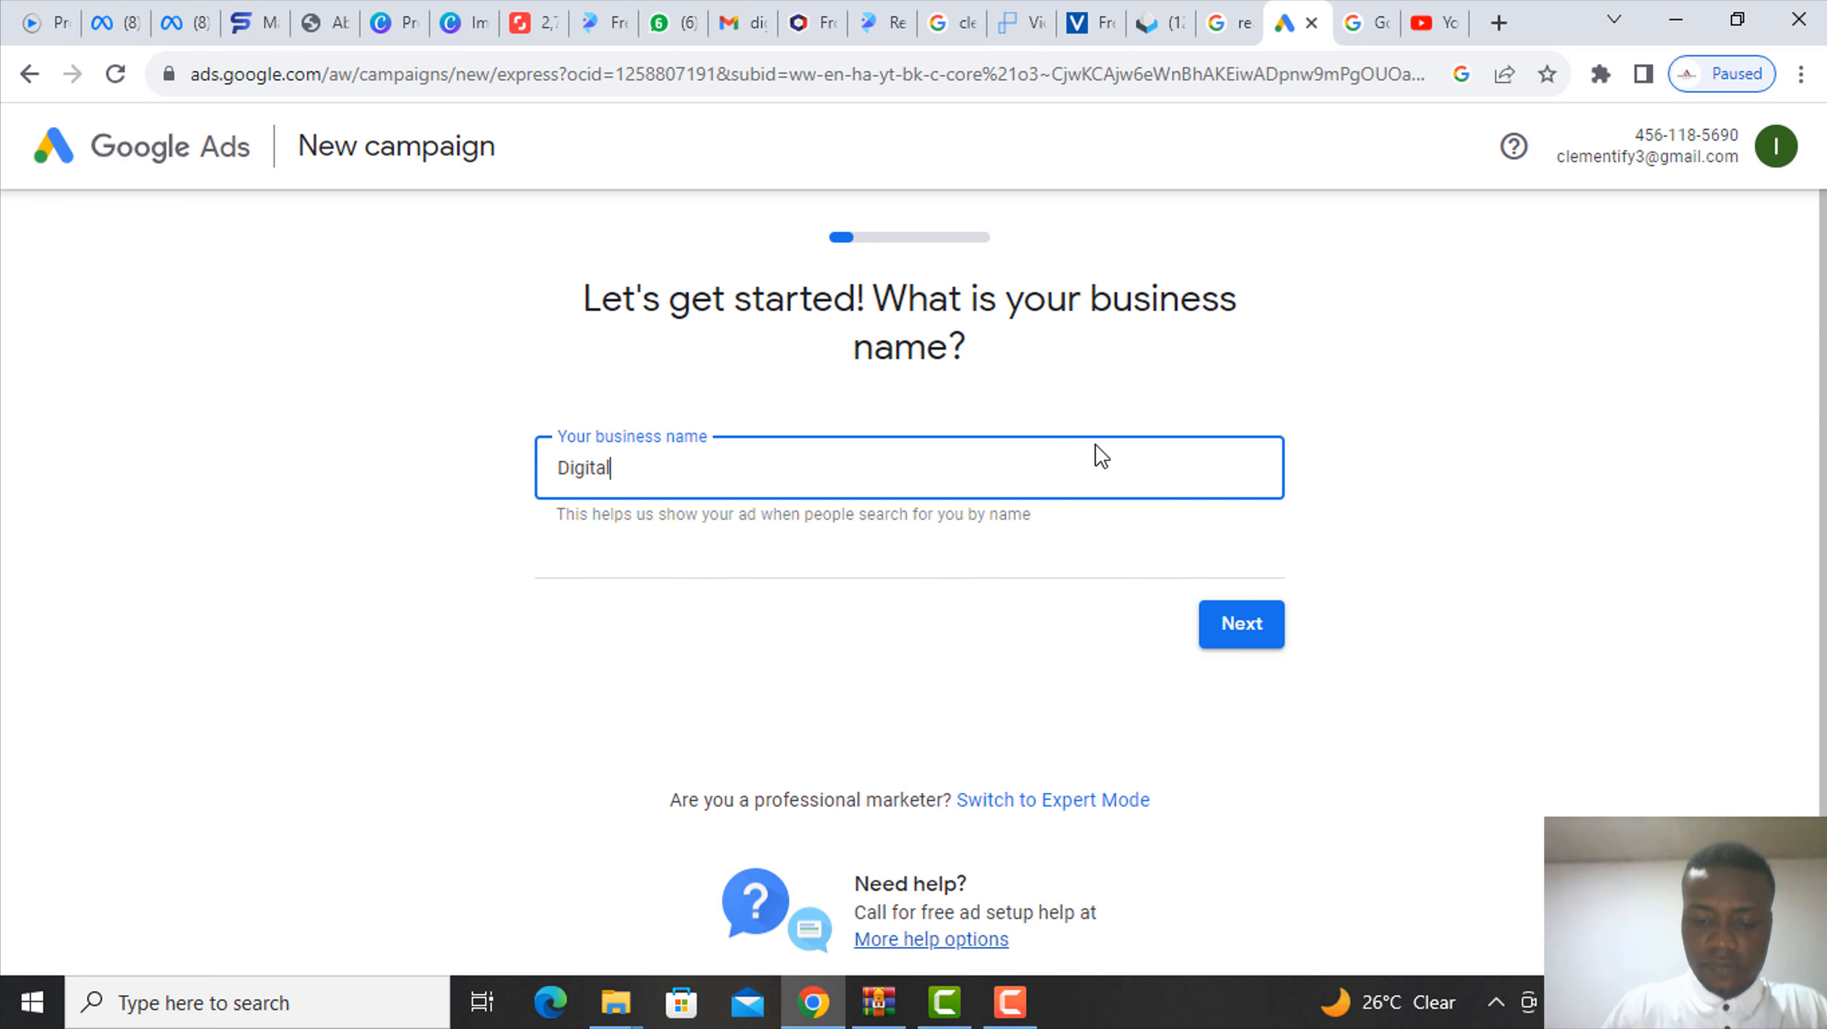
{"action": "left_click", "coordinate": [1234, 626]}
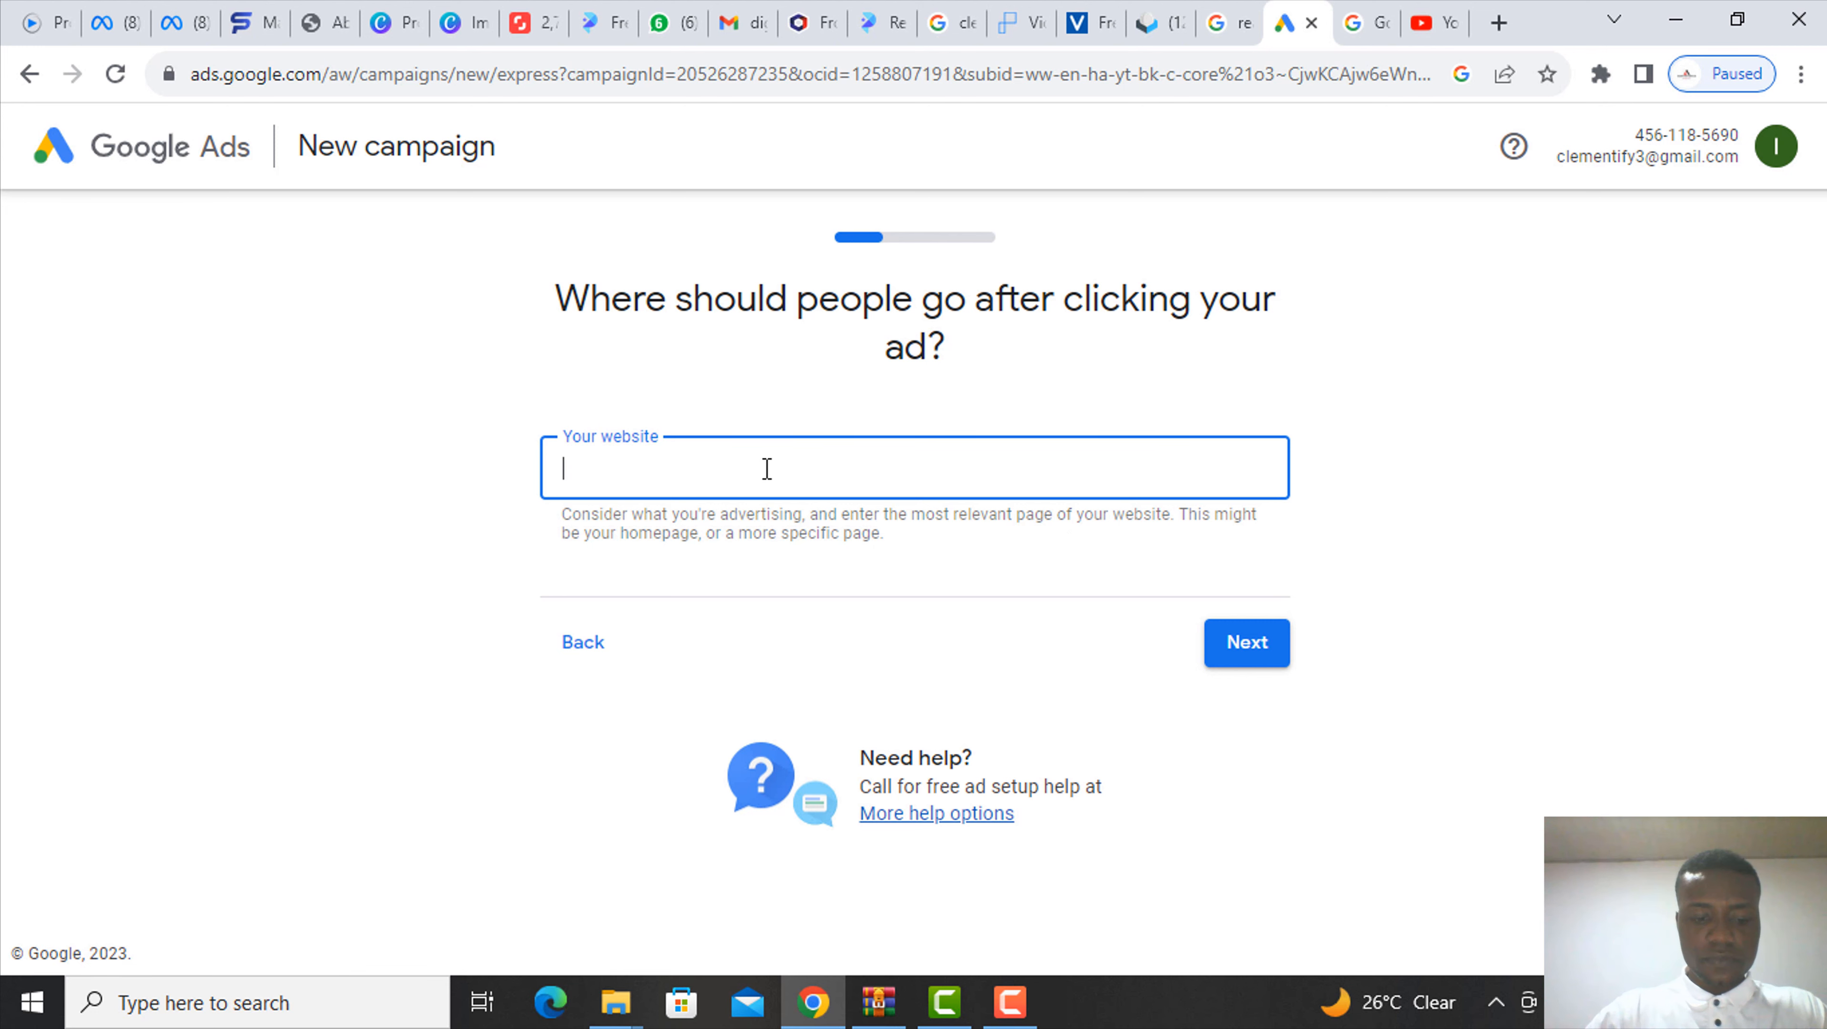
{"action": "type", "text": "https://digitalsum.com.ng/"}
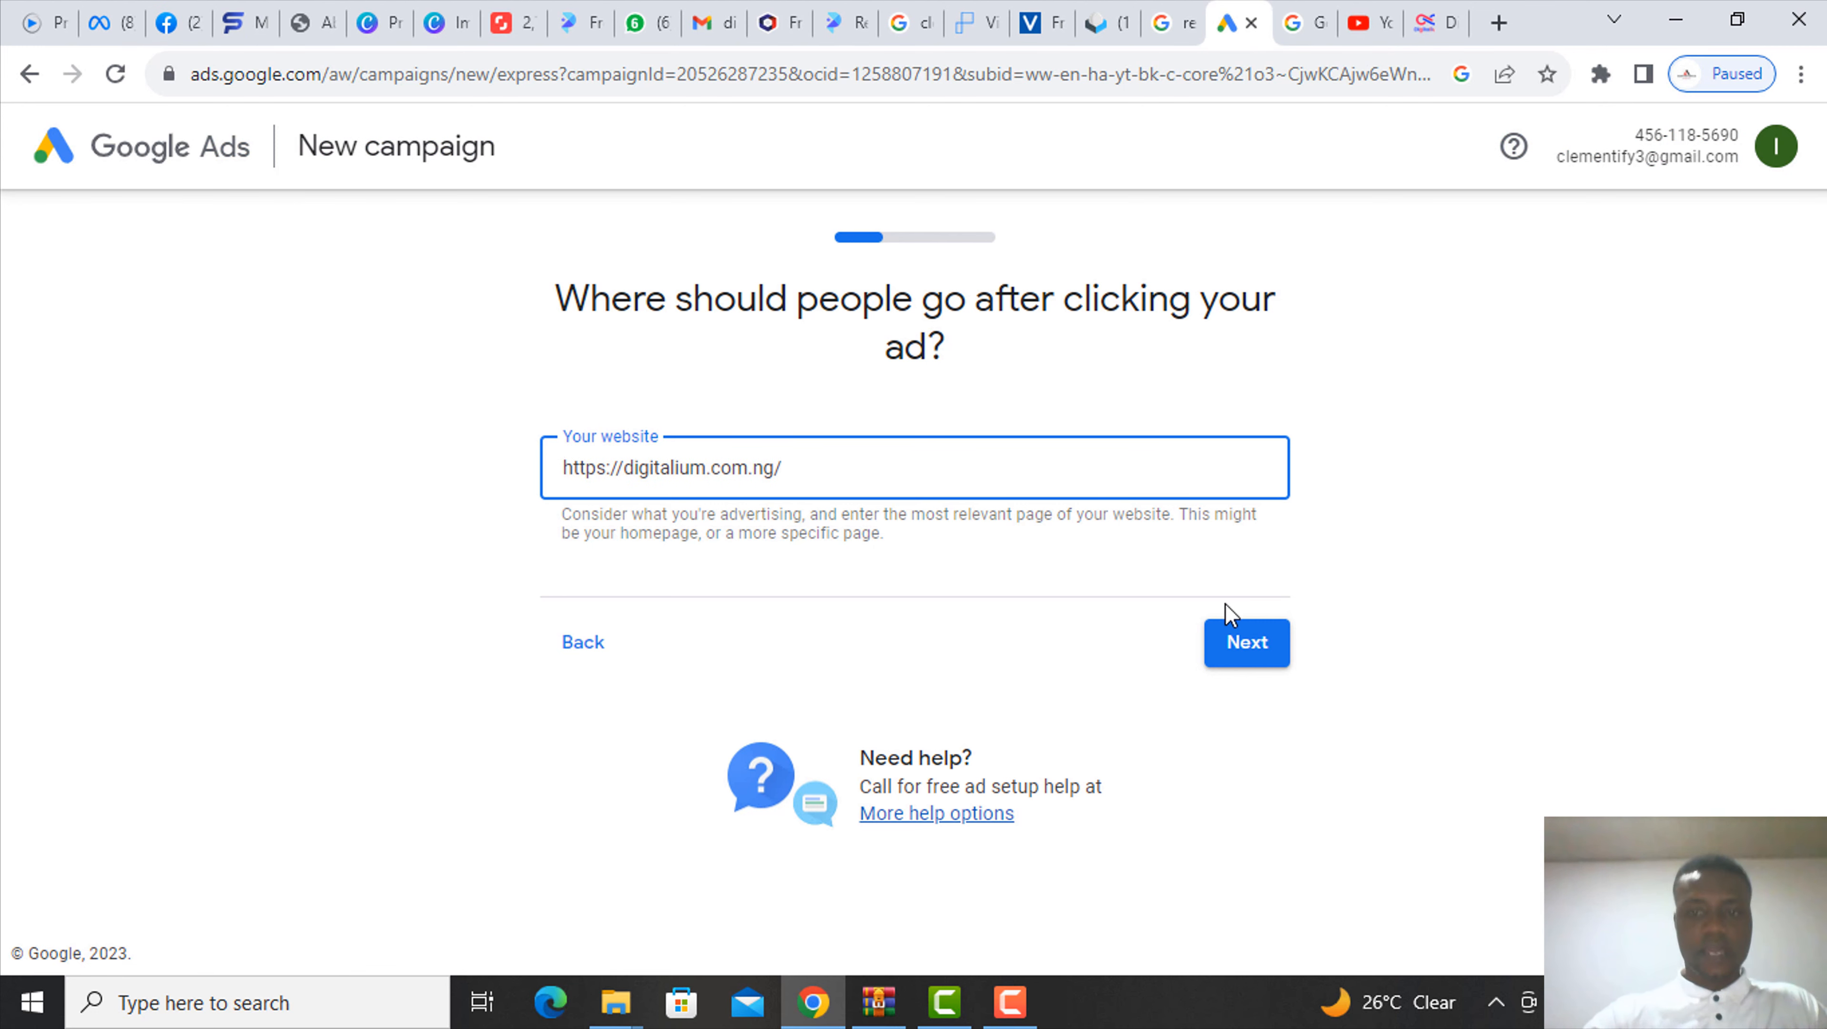
{"action": "left_click", "coordinate": [1228, 648]}
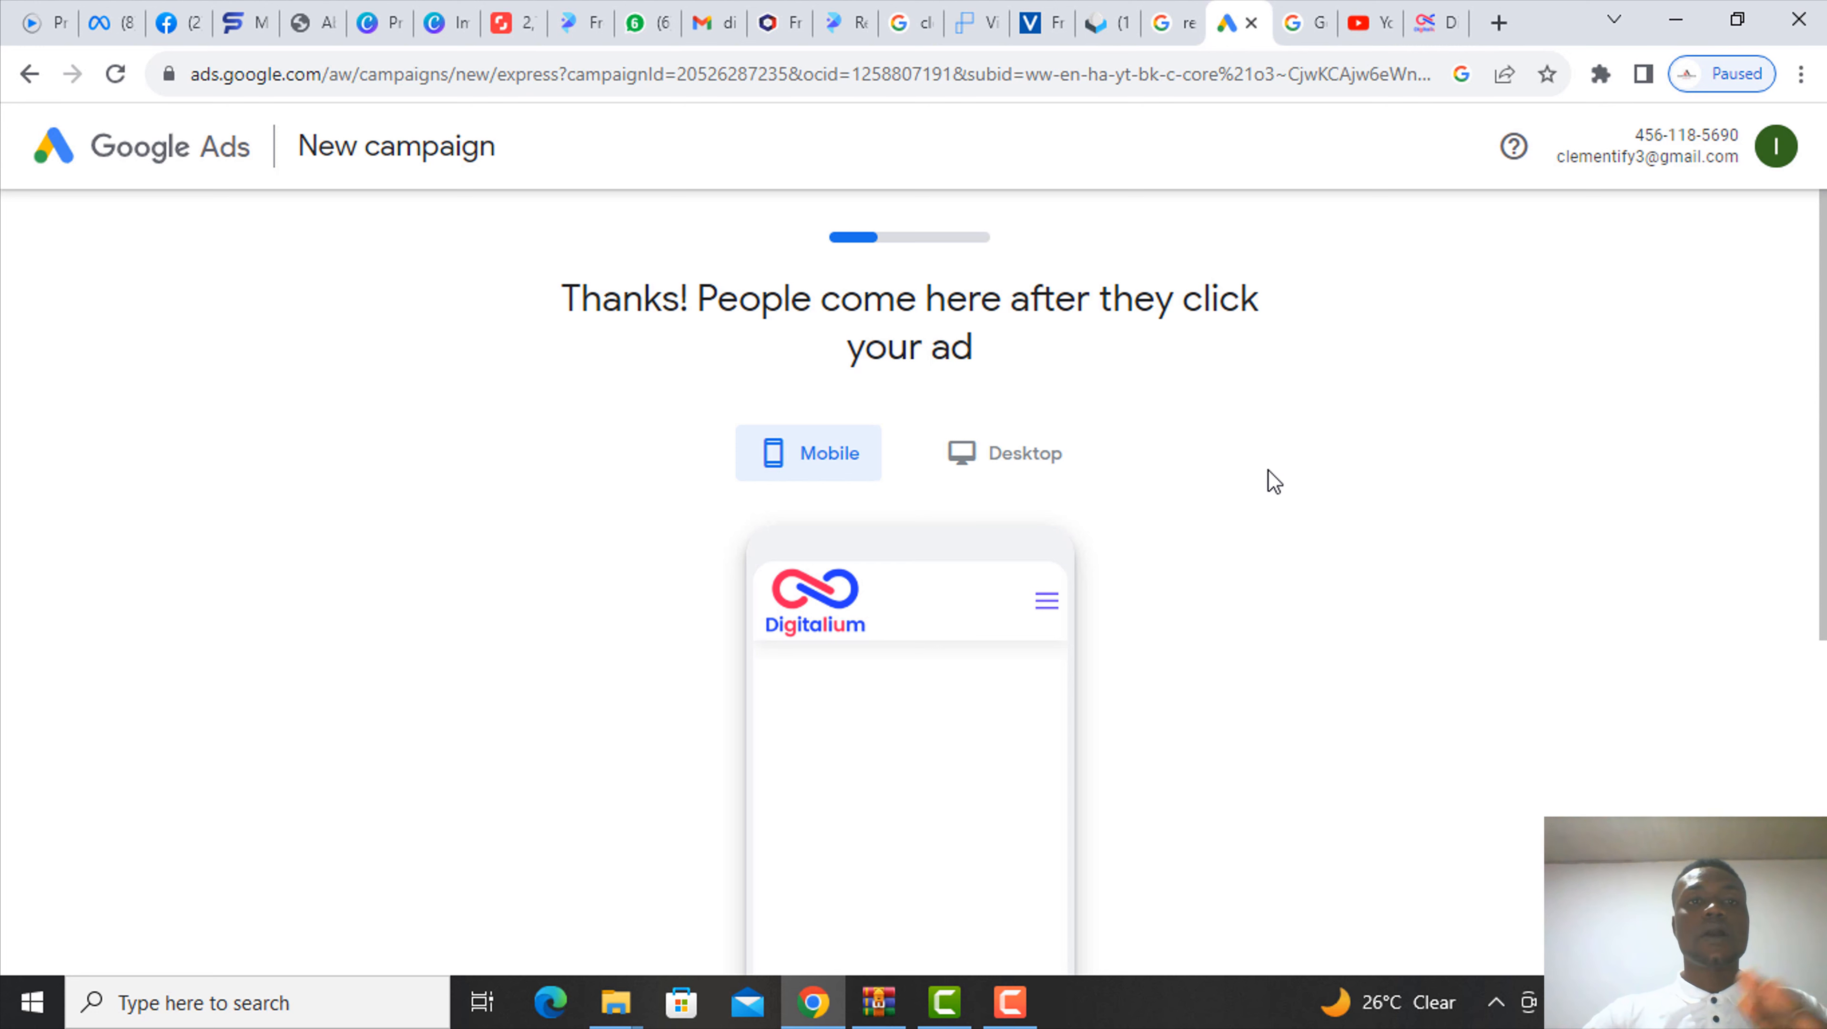
{"action": "scroll", "coordinate": [1272, 481], "scroll_direction": "down", "scroll_amount": 5}
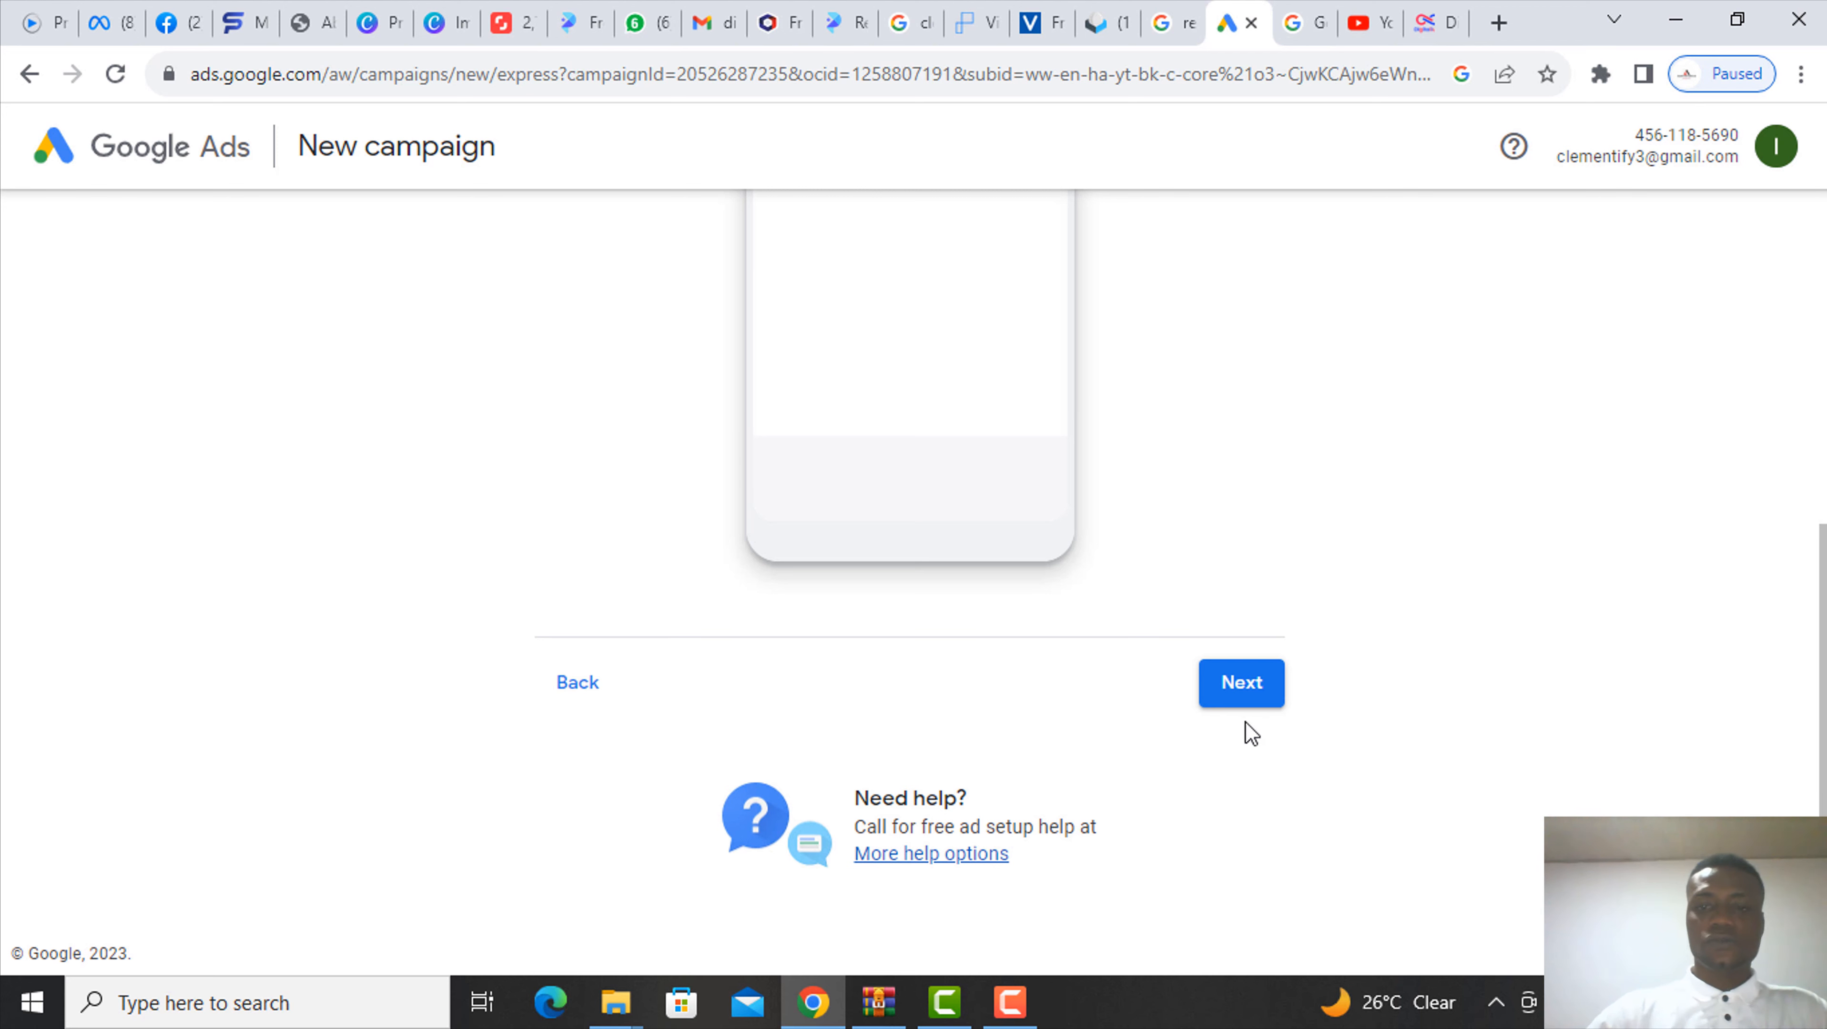
- Accept the Digitalium page preview and choose 'Get more views and engagement on YouTube' as the goal
{"action": "left_click", "coordinate": [1237, 686]}
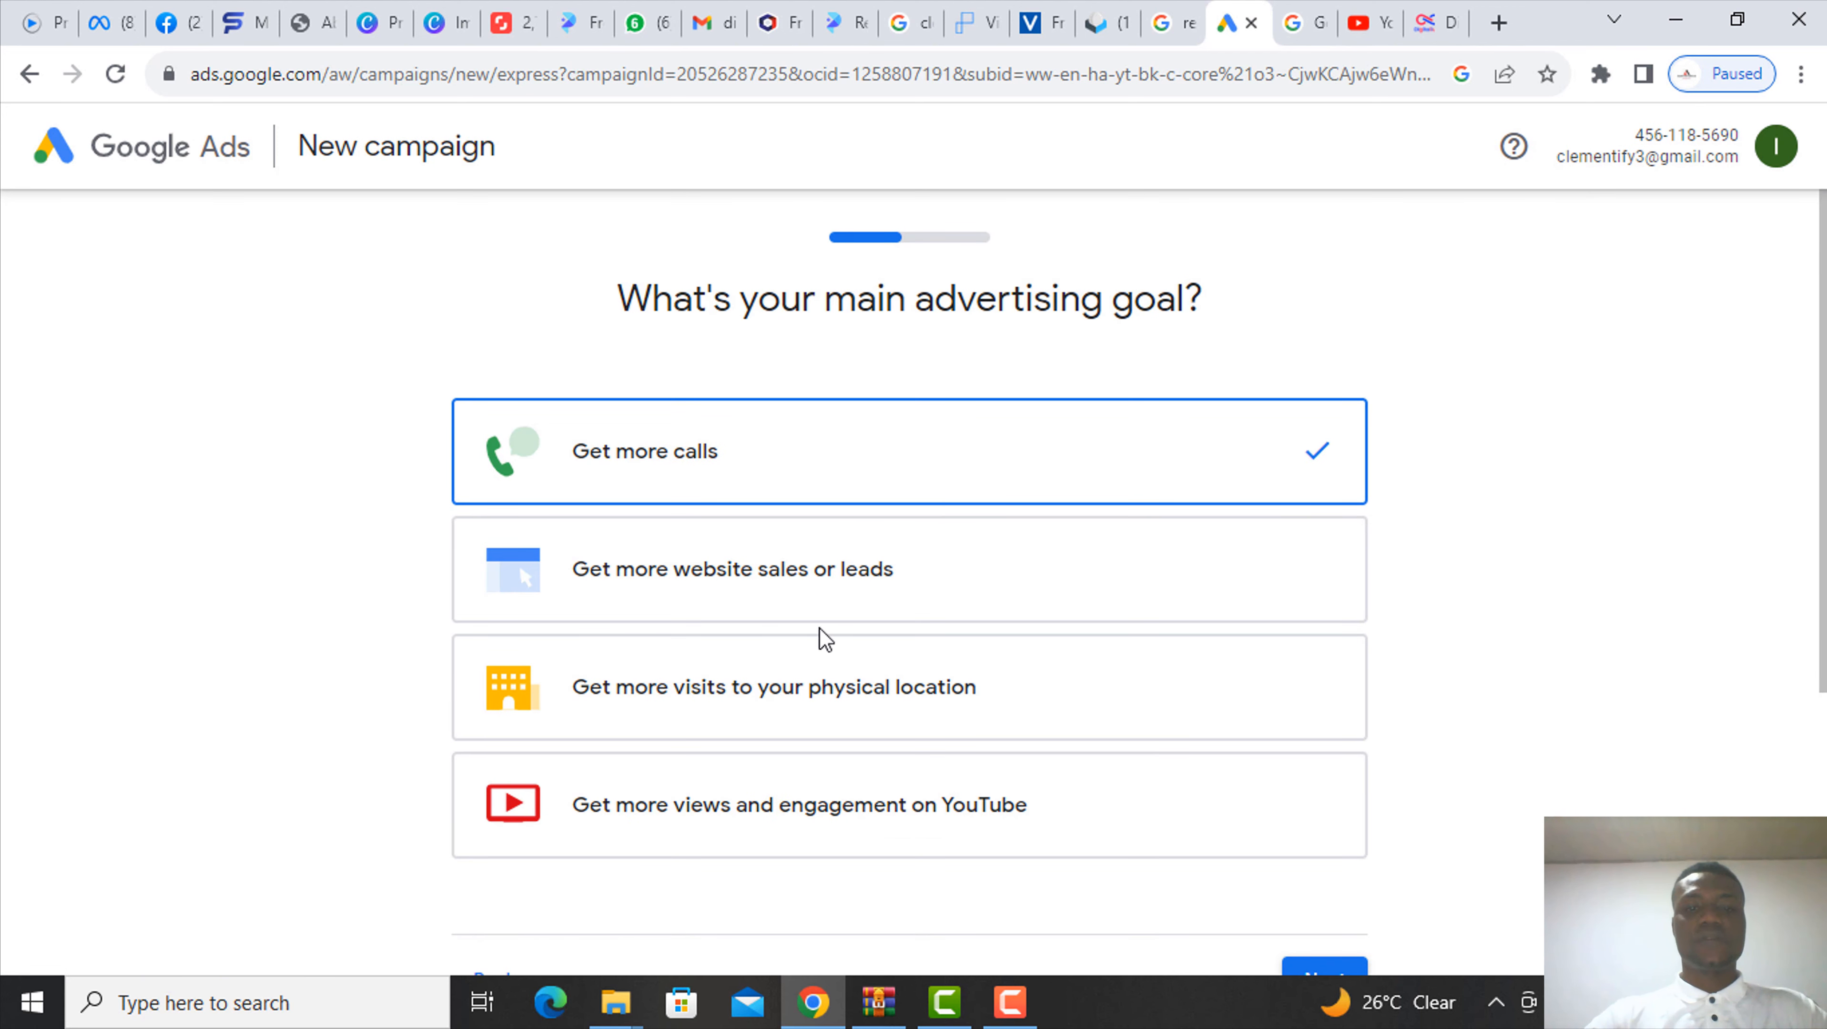
{"action": "scroll", "coordinate": [820, 632], "scroll_direction": "down", "scroll_amount": 3}
{"action": "scroll", "coordinate": [779, 452], "scroll_direction": "up", "scroll_amount": 2}
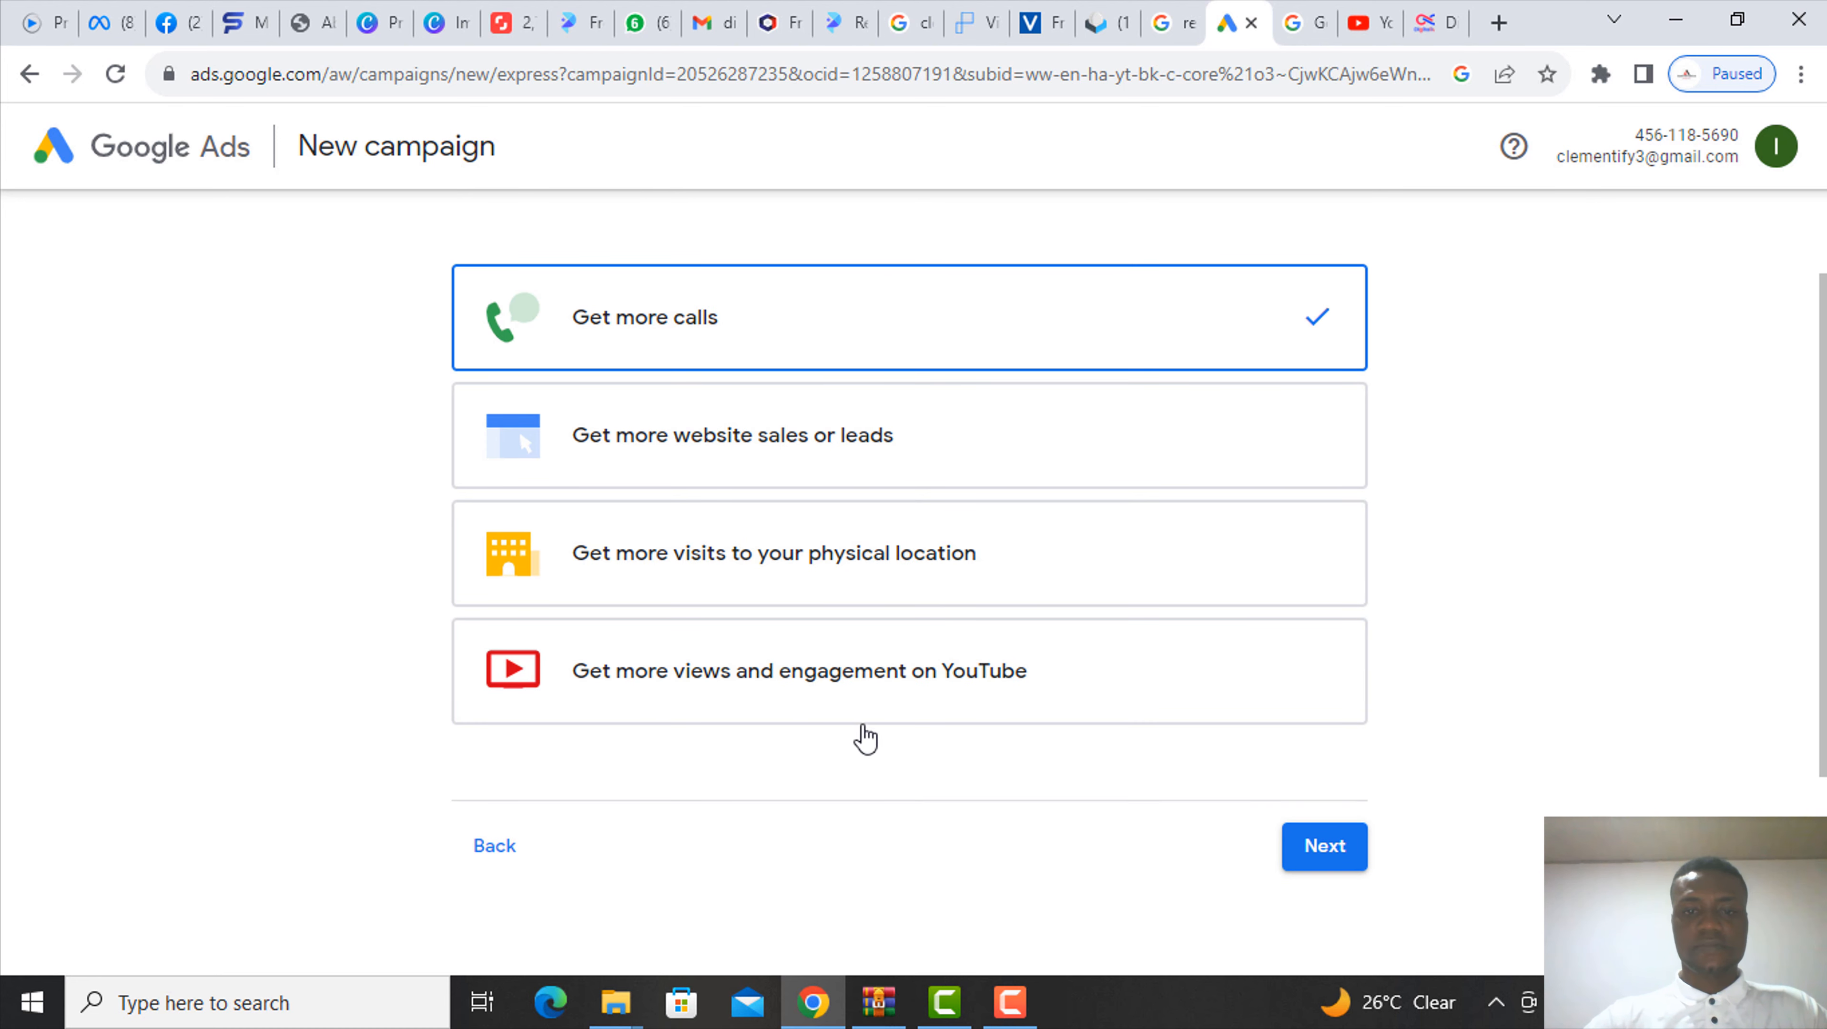
{"action": "left_click", "coordinate": [880, 681]}
{"action": "left_click", "coordinate": [1315, 857]}
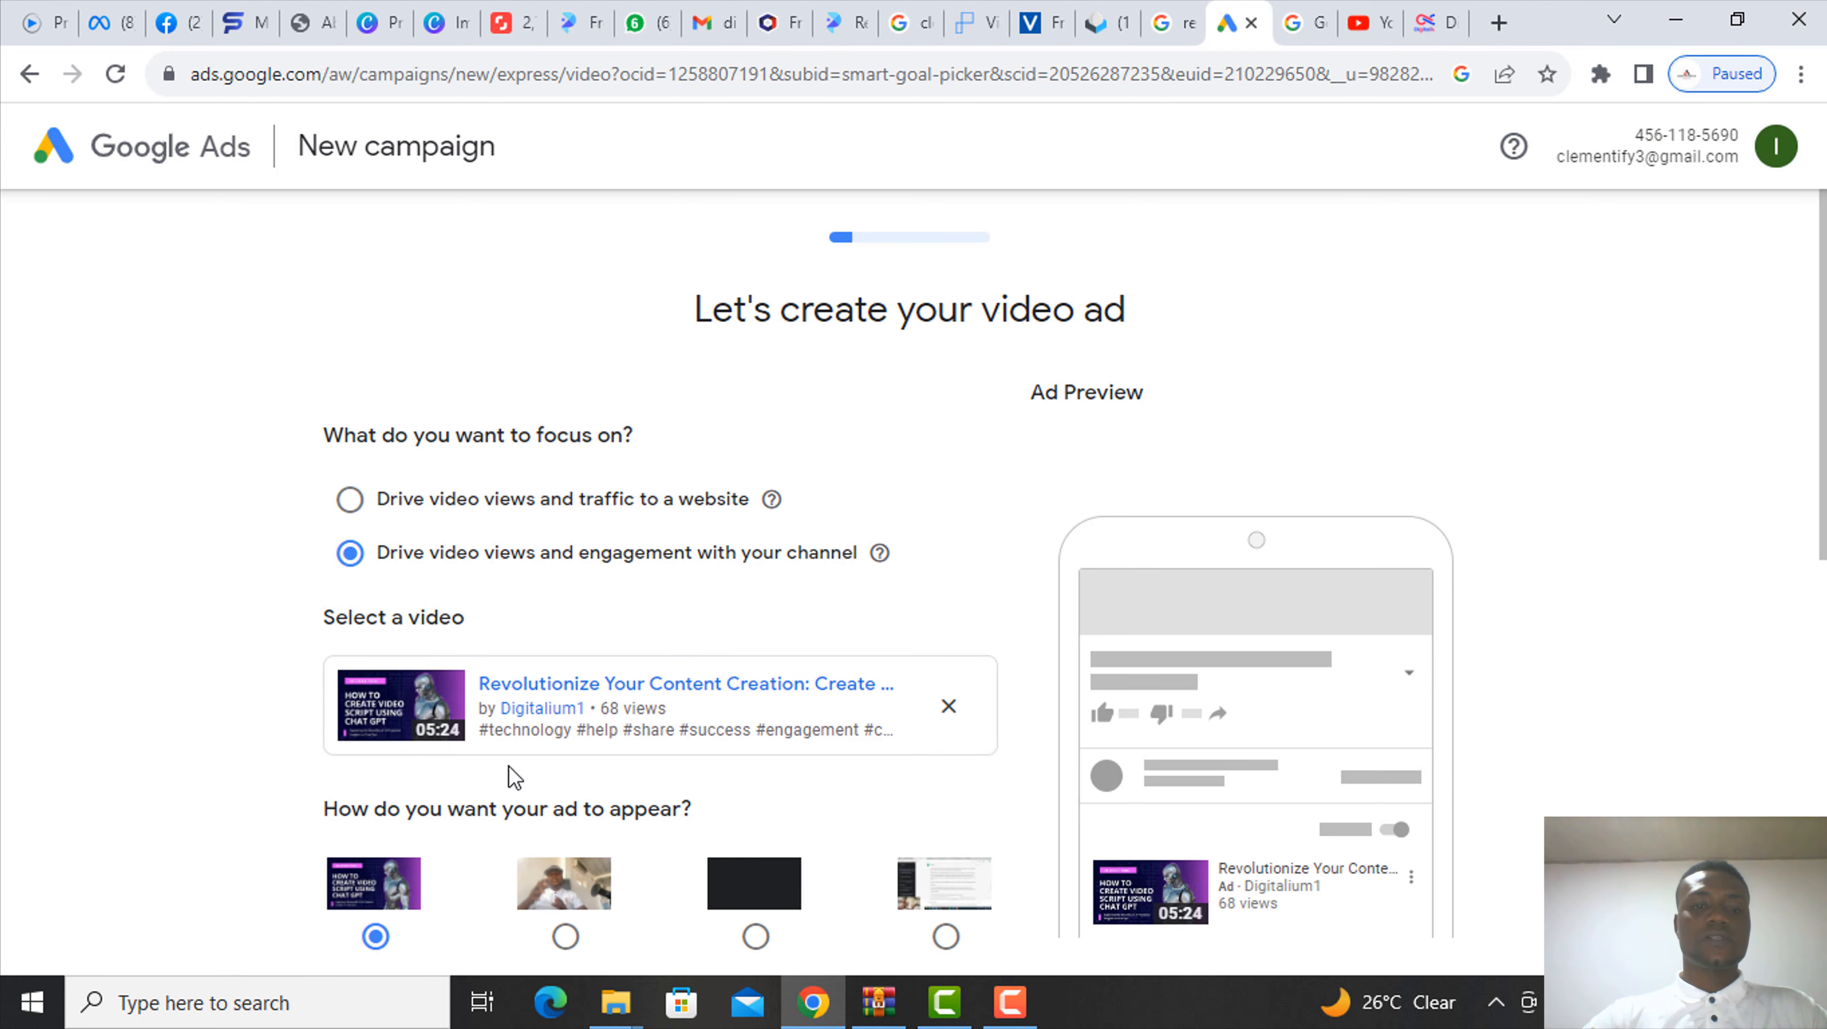
- Accept the 'Revolutionize Your Content Creation' video ad
{"action": "scroll", "coordinate": [225, 634], "scroll_direction": "down", "scroll_amount": 2}
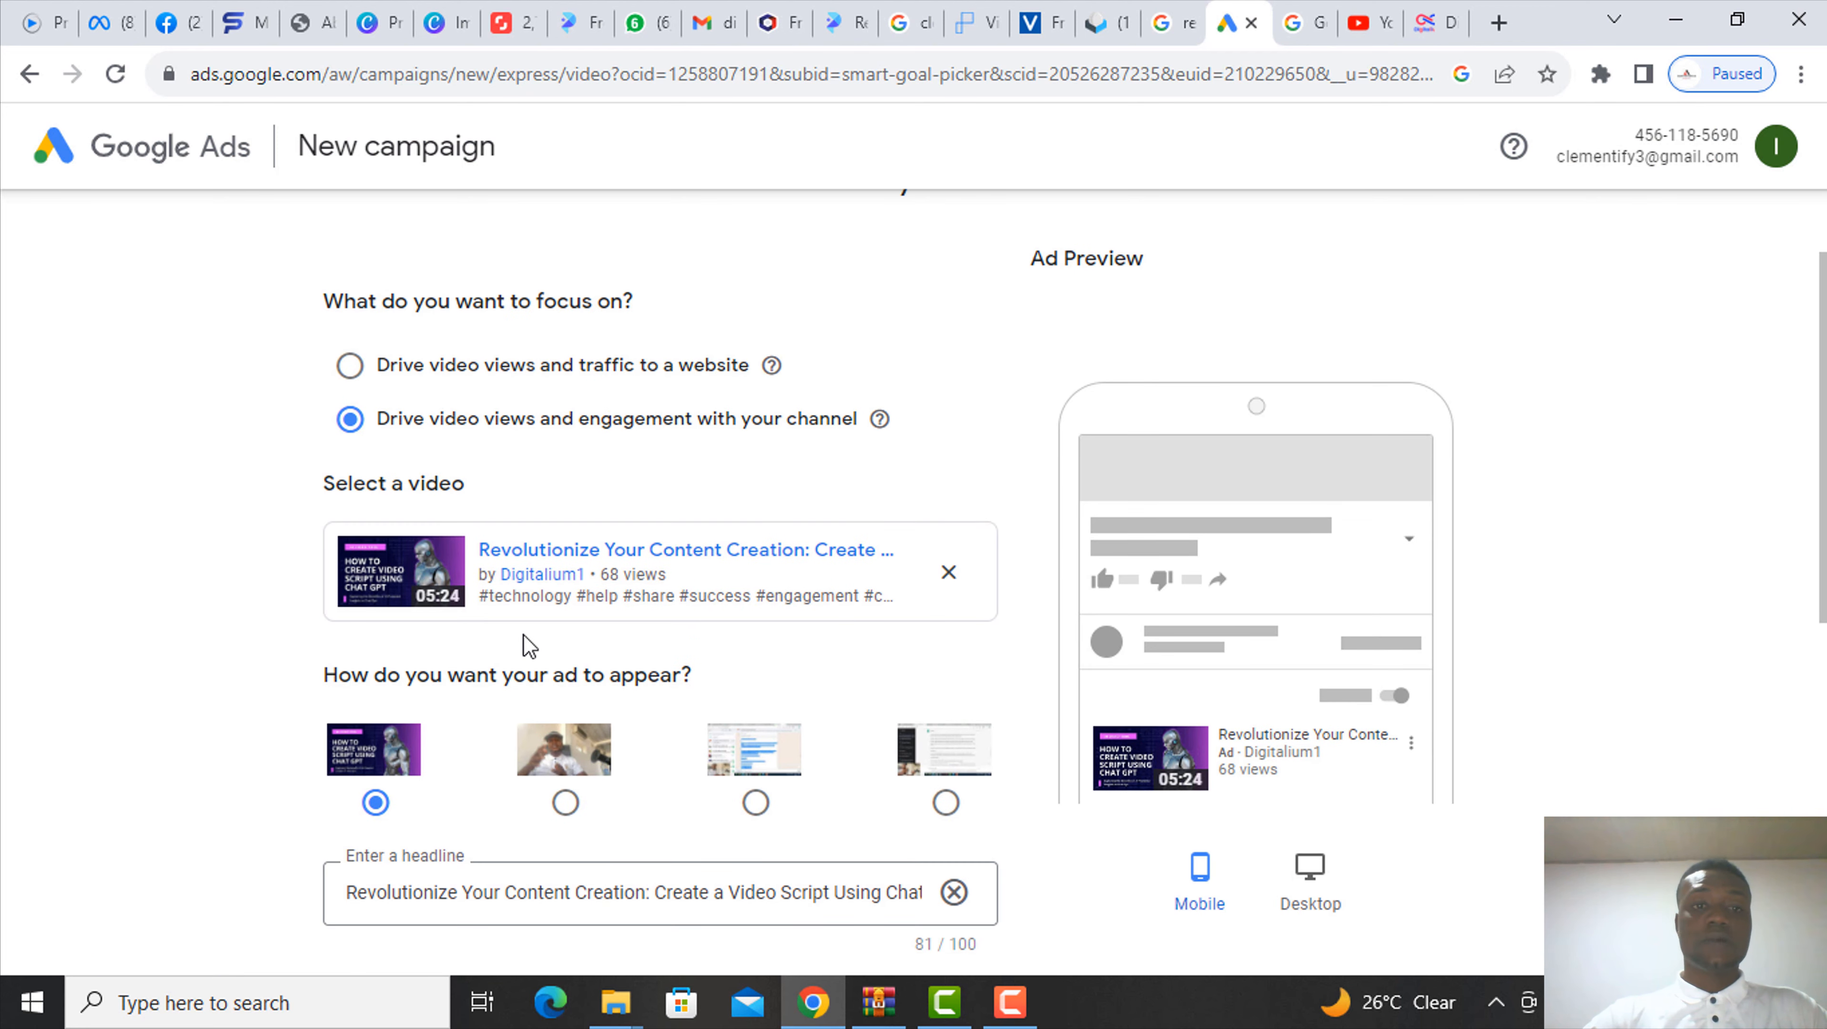
{"action": "scroll", "coordinate": [548, 721], "scroll_direction": "down", "scroll_amount": 4}
{"action": "scroll", "coordinate": [574, 793], "scroll_direction": "down", "scroll_amount": 2}
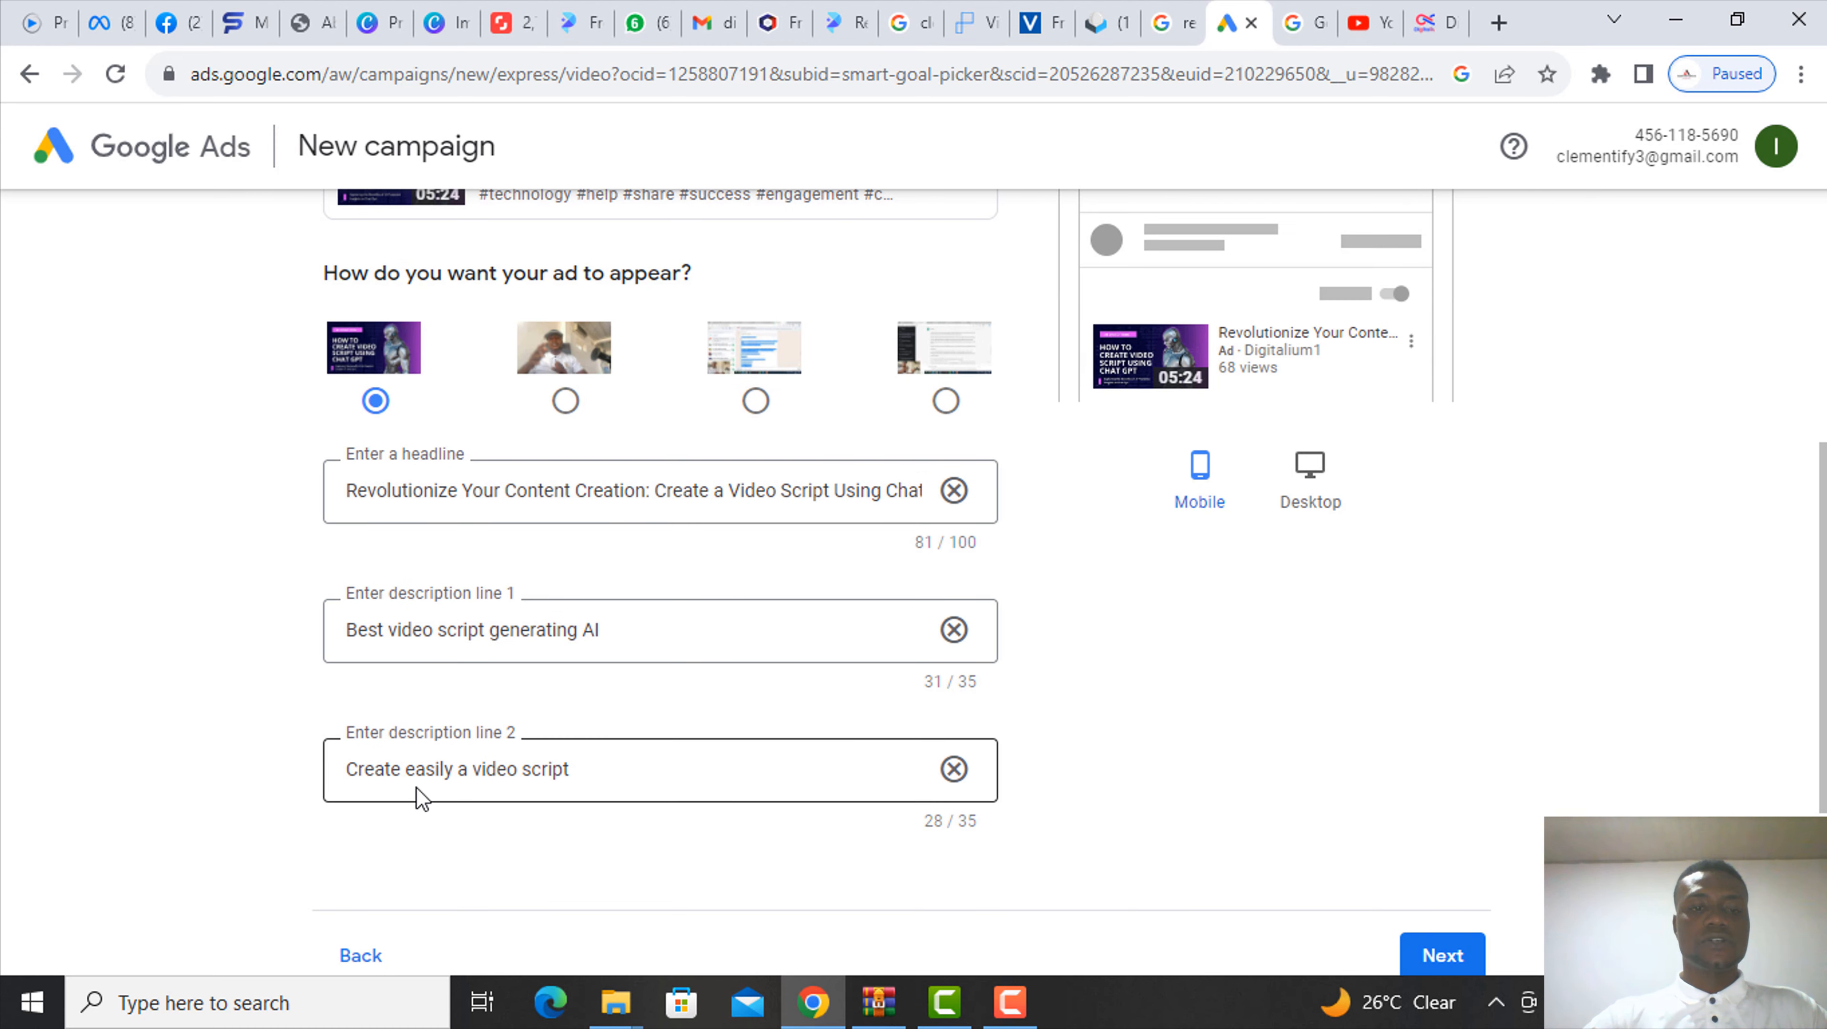
{"action": "left_click", "coordinate": [1444, 956]}
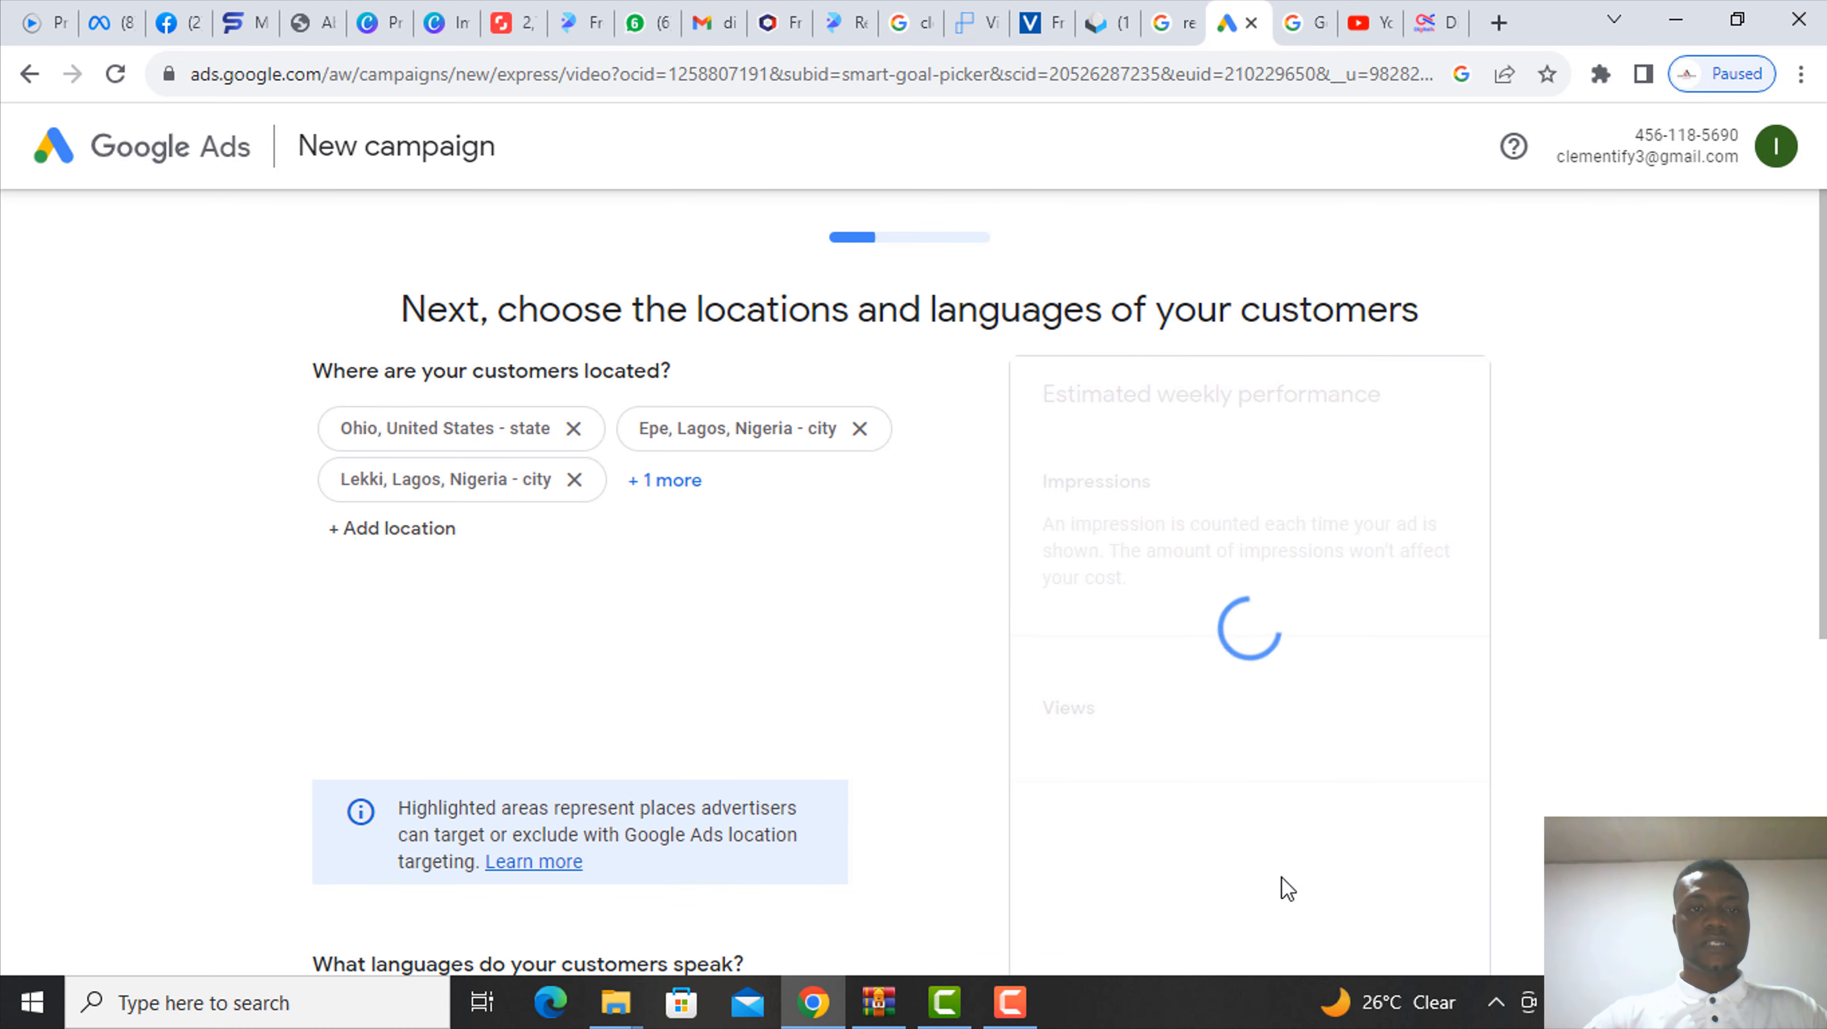
- Remove Chinese (traditional) so English is the only customer language
{"action": "scroll", "coordinate": [592, 633], "scroll_direction": "down", "scroll_amount": 7}
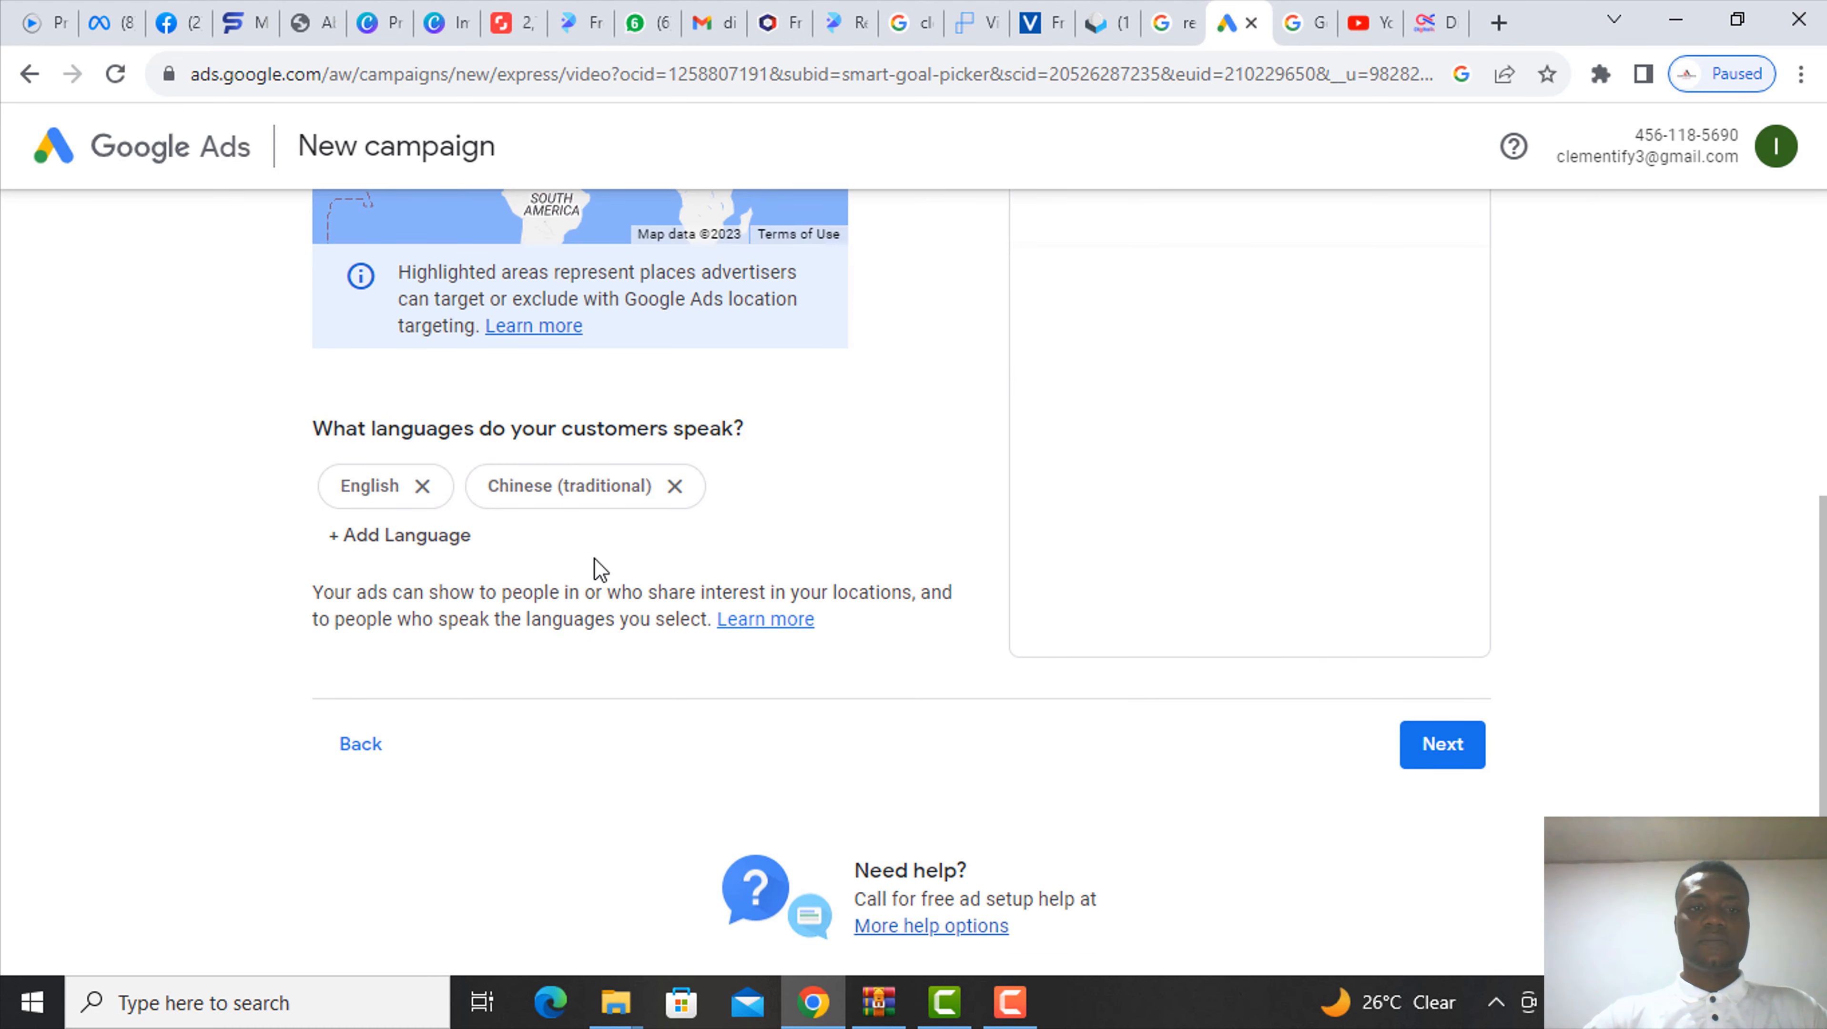
{"action": "scroll", "coordinate": [576, 569], "scroll_direction": "up", "scroll_amount": 4}
{"action": "scroll", "coordinate": [649, 648], "scroll_direction": "down", "scroll_amount": 4}
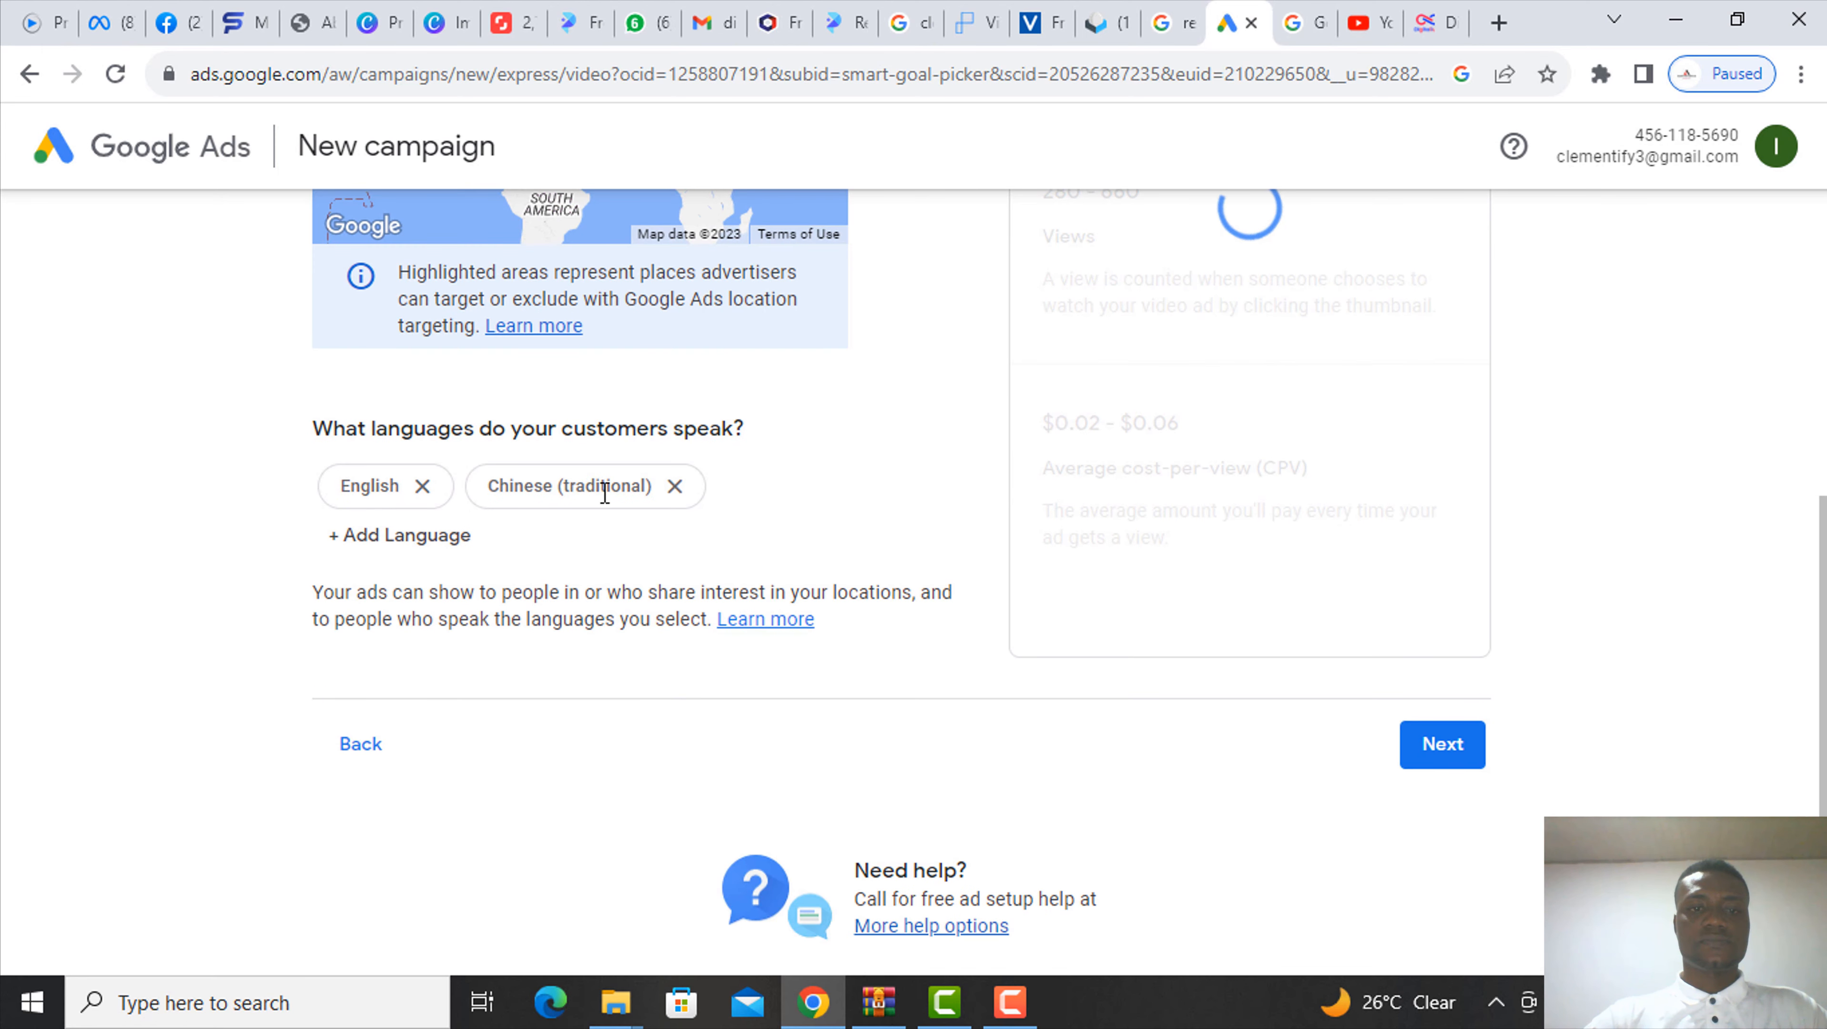
{"action": "left_click", "coordinate": [674, 486]}
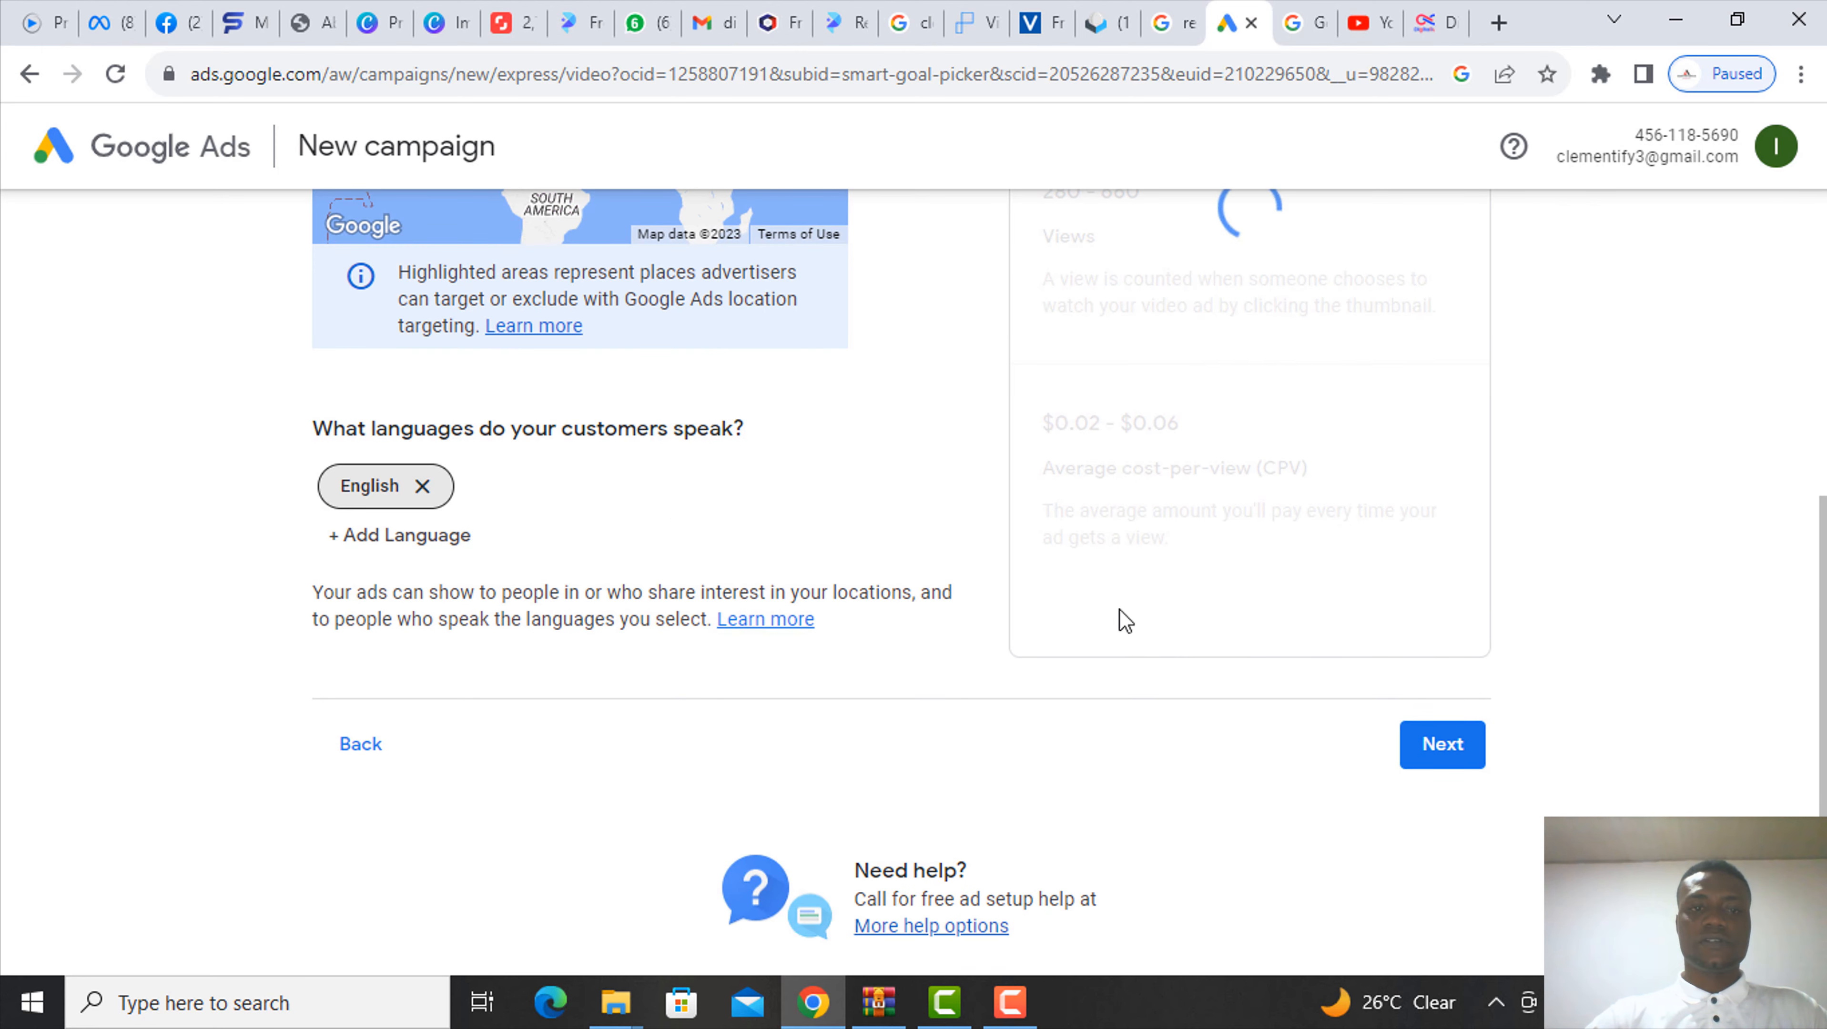
{"action": "left_click", "coordinate": [1447, 764]}
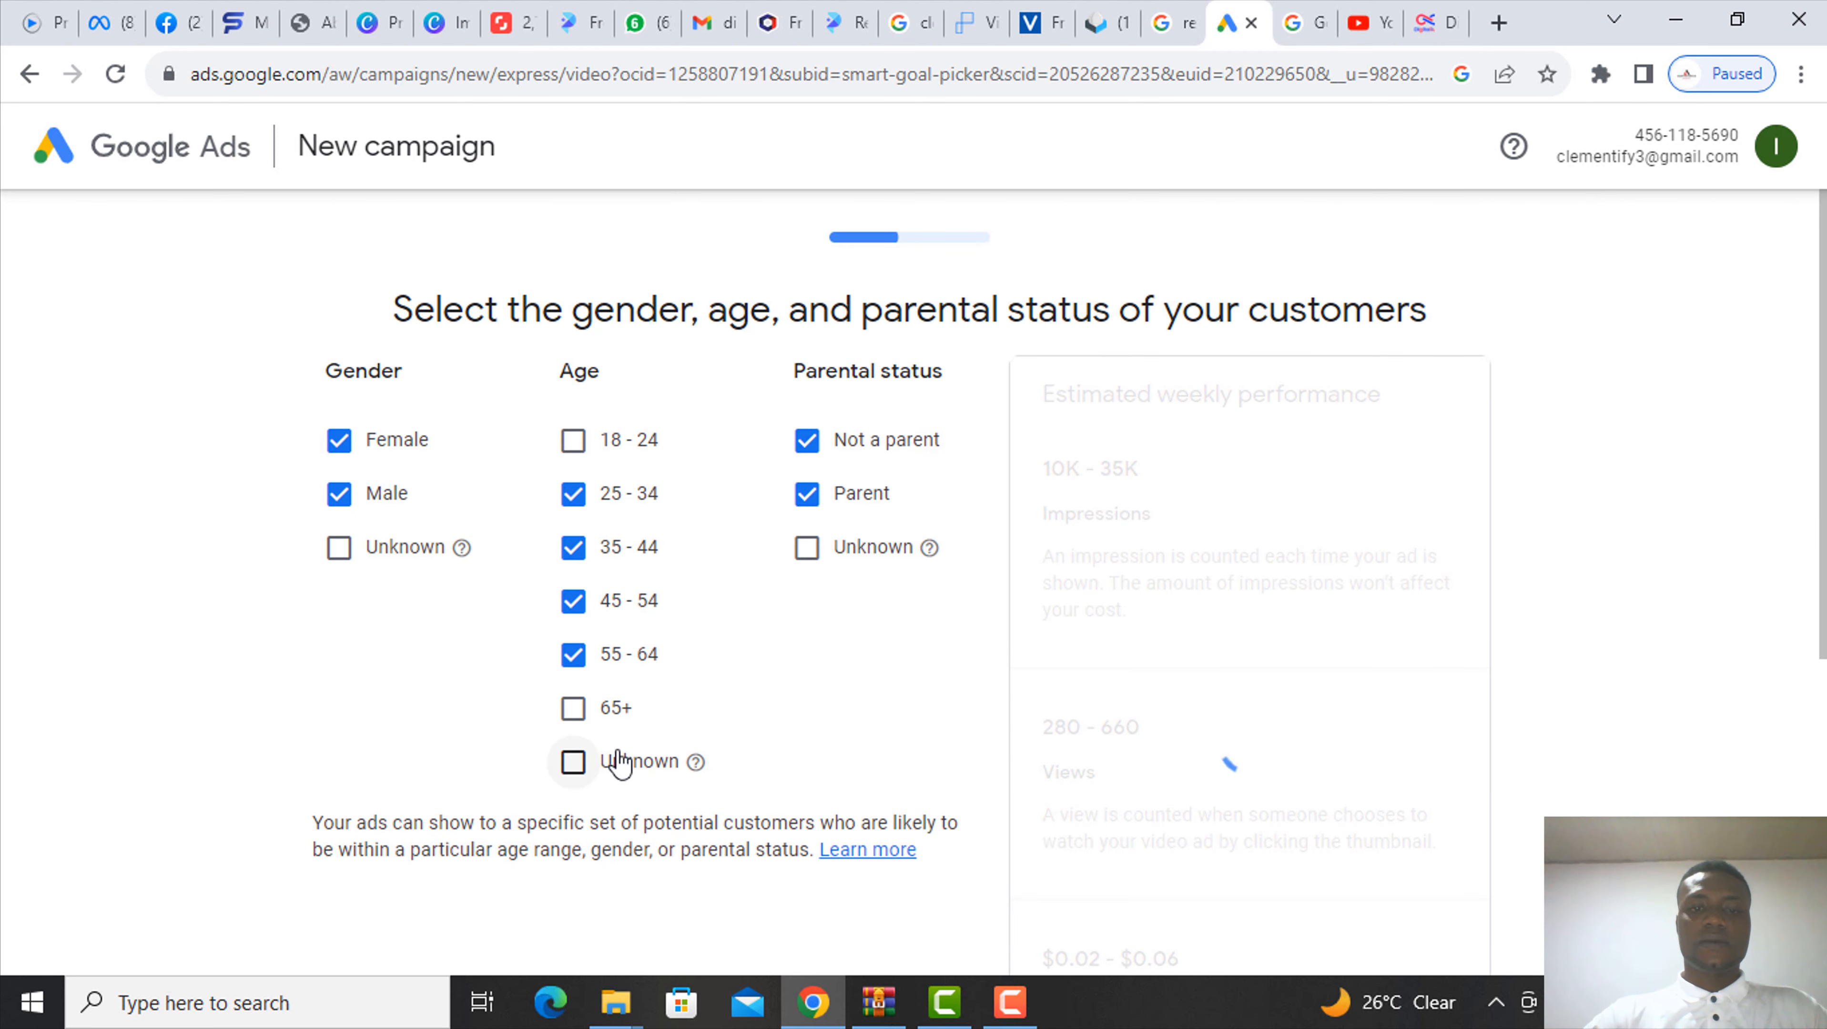
{"action": "scroll", "coordinate": [1122, 583], "scroll_direction": "down", "scroll_amount": 8}
- Keep the suggested demographics and interests, continuing to the budget step
{"action": "left_click", "coordinate": [1461, 720]}
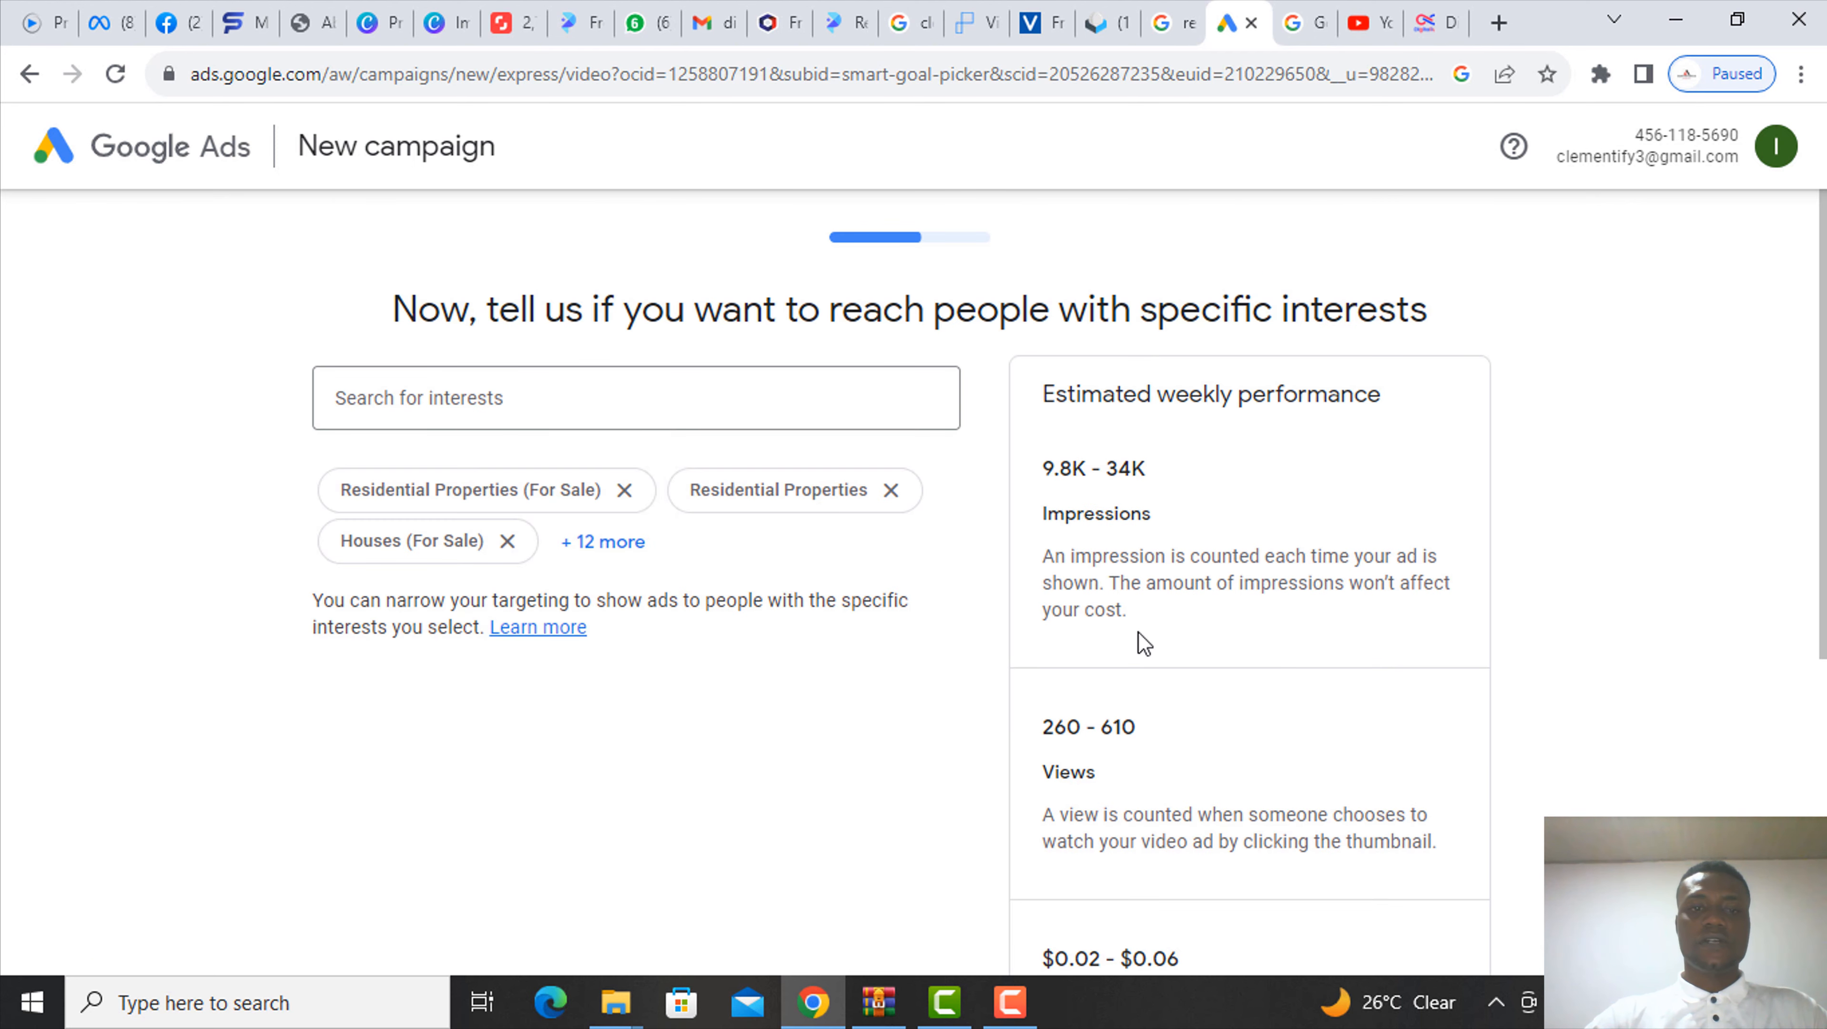
{"action": "scroll", "coordinate": [1343, 633], "scroll_direction": "down", "scroll_amount": 8}
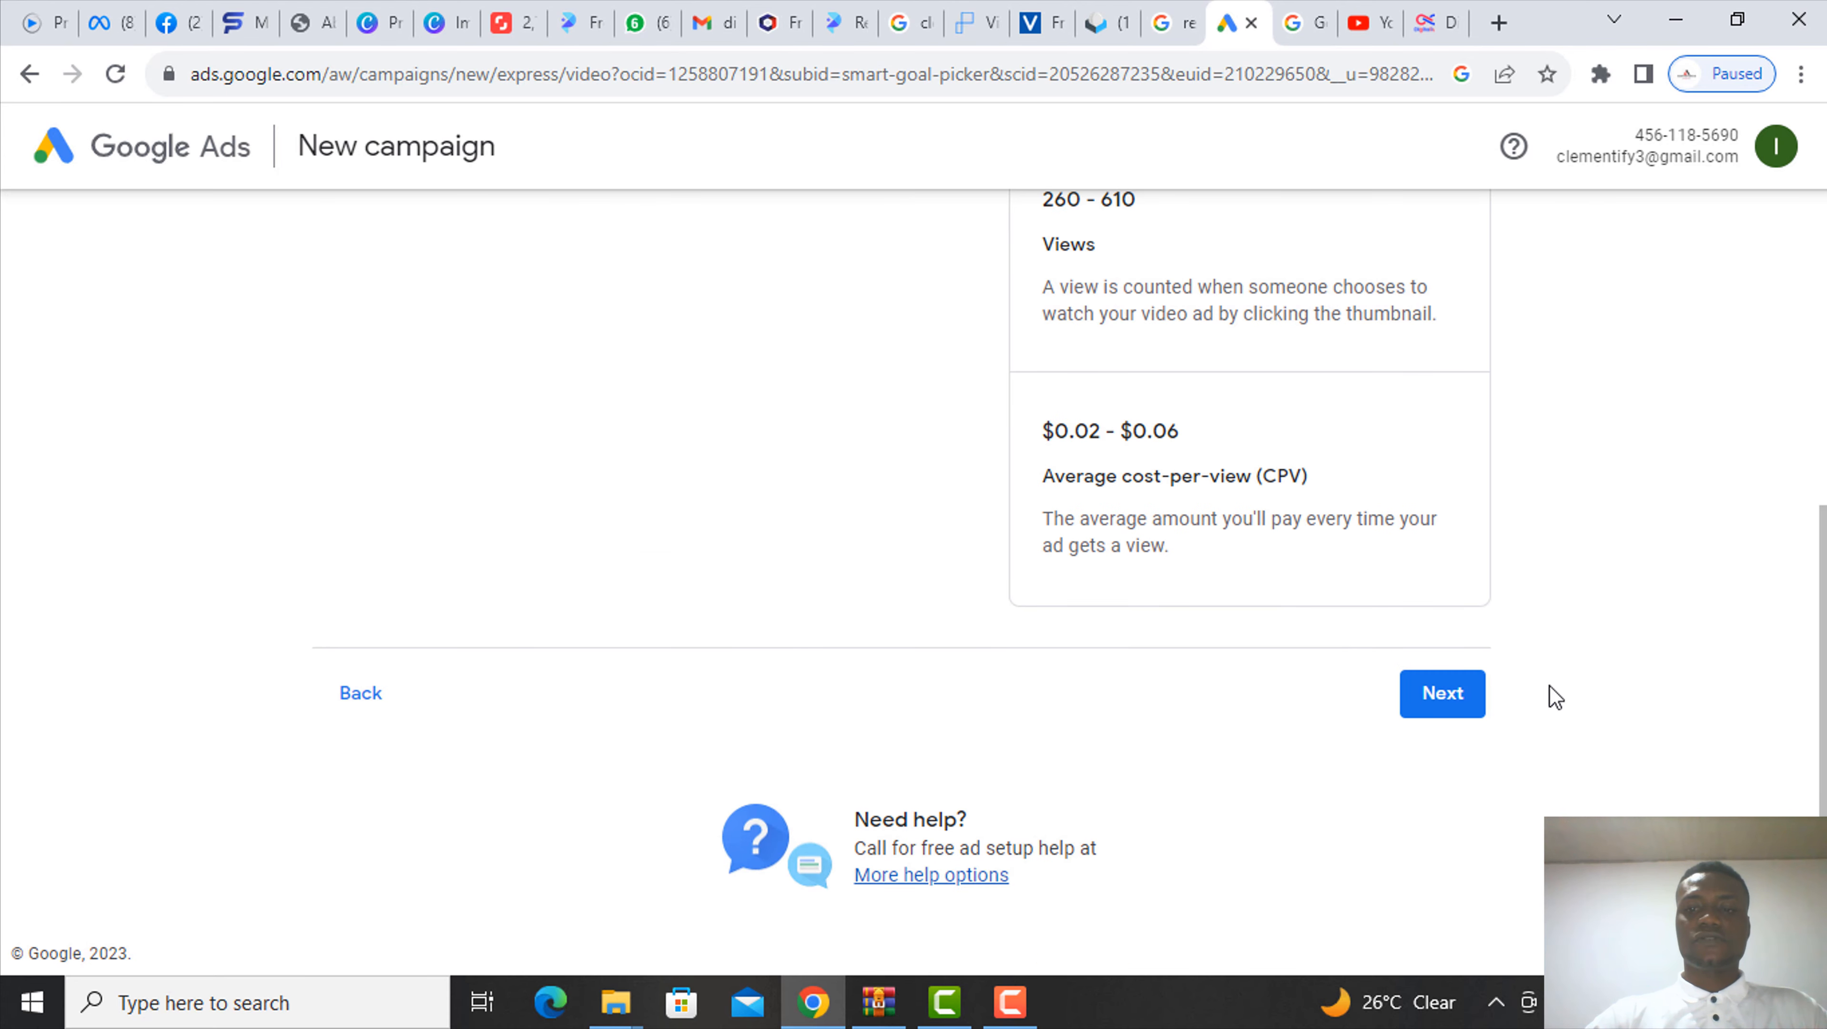
{"action": "left_click", "coordinate": [1449, 696]}
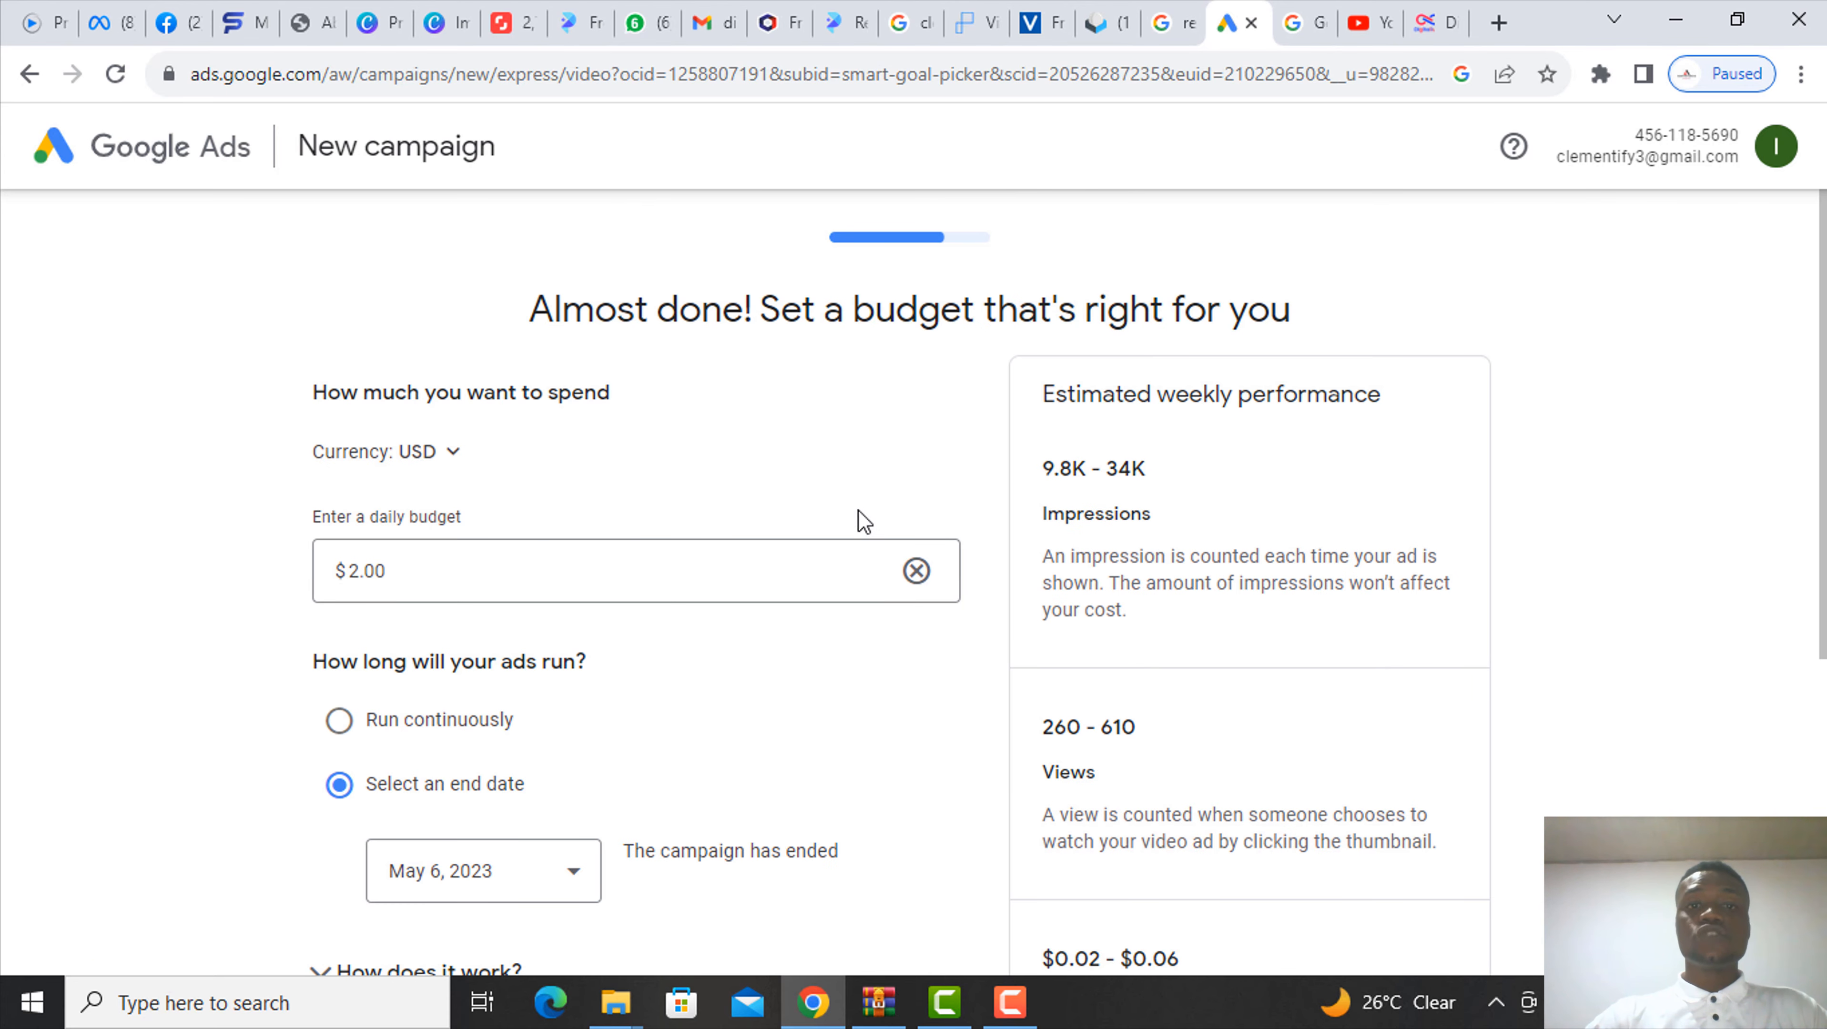
- Keep US Dollar (USD $) as the campaign currency after briefly trying Nigerian Naira
{"action": "left_click", "coordinate": [452, 456]}
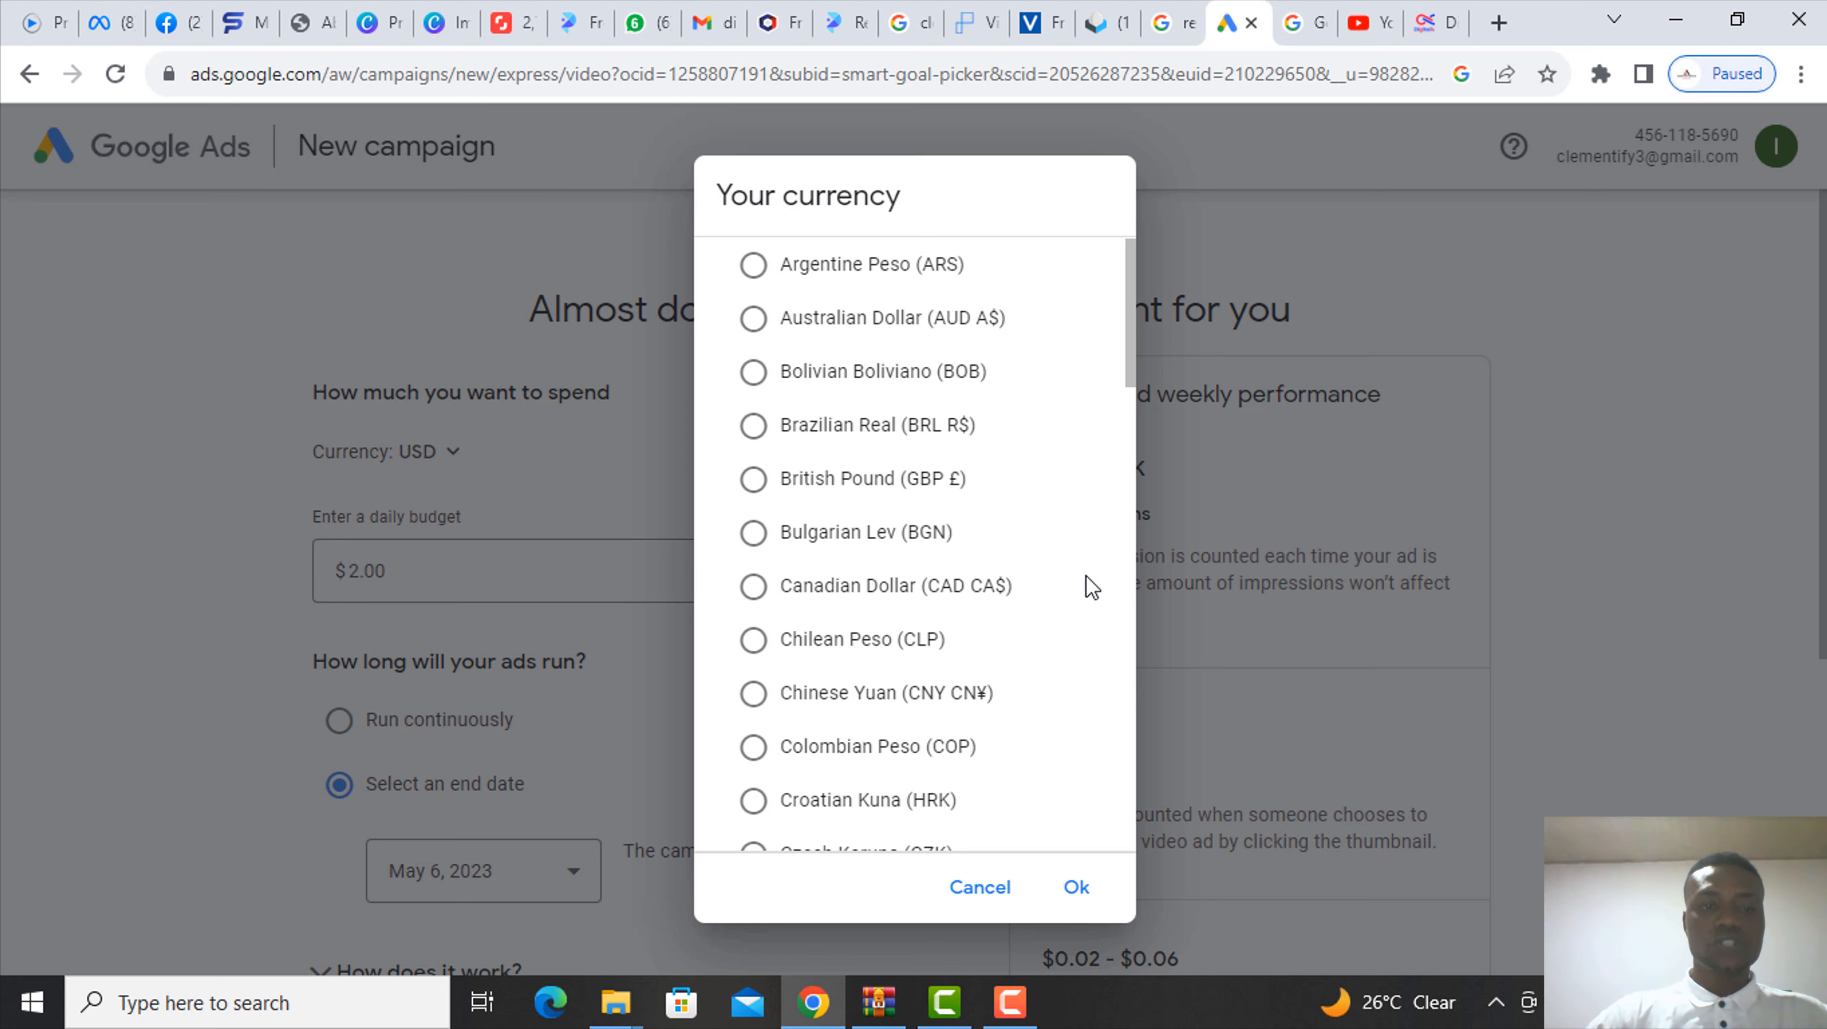
{"action": "scroll", "coordinate": [1095, 587], "scroll_direction": "down", "scroll_amount": 15}
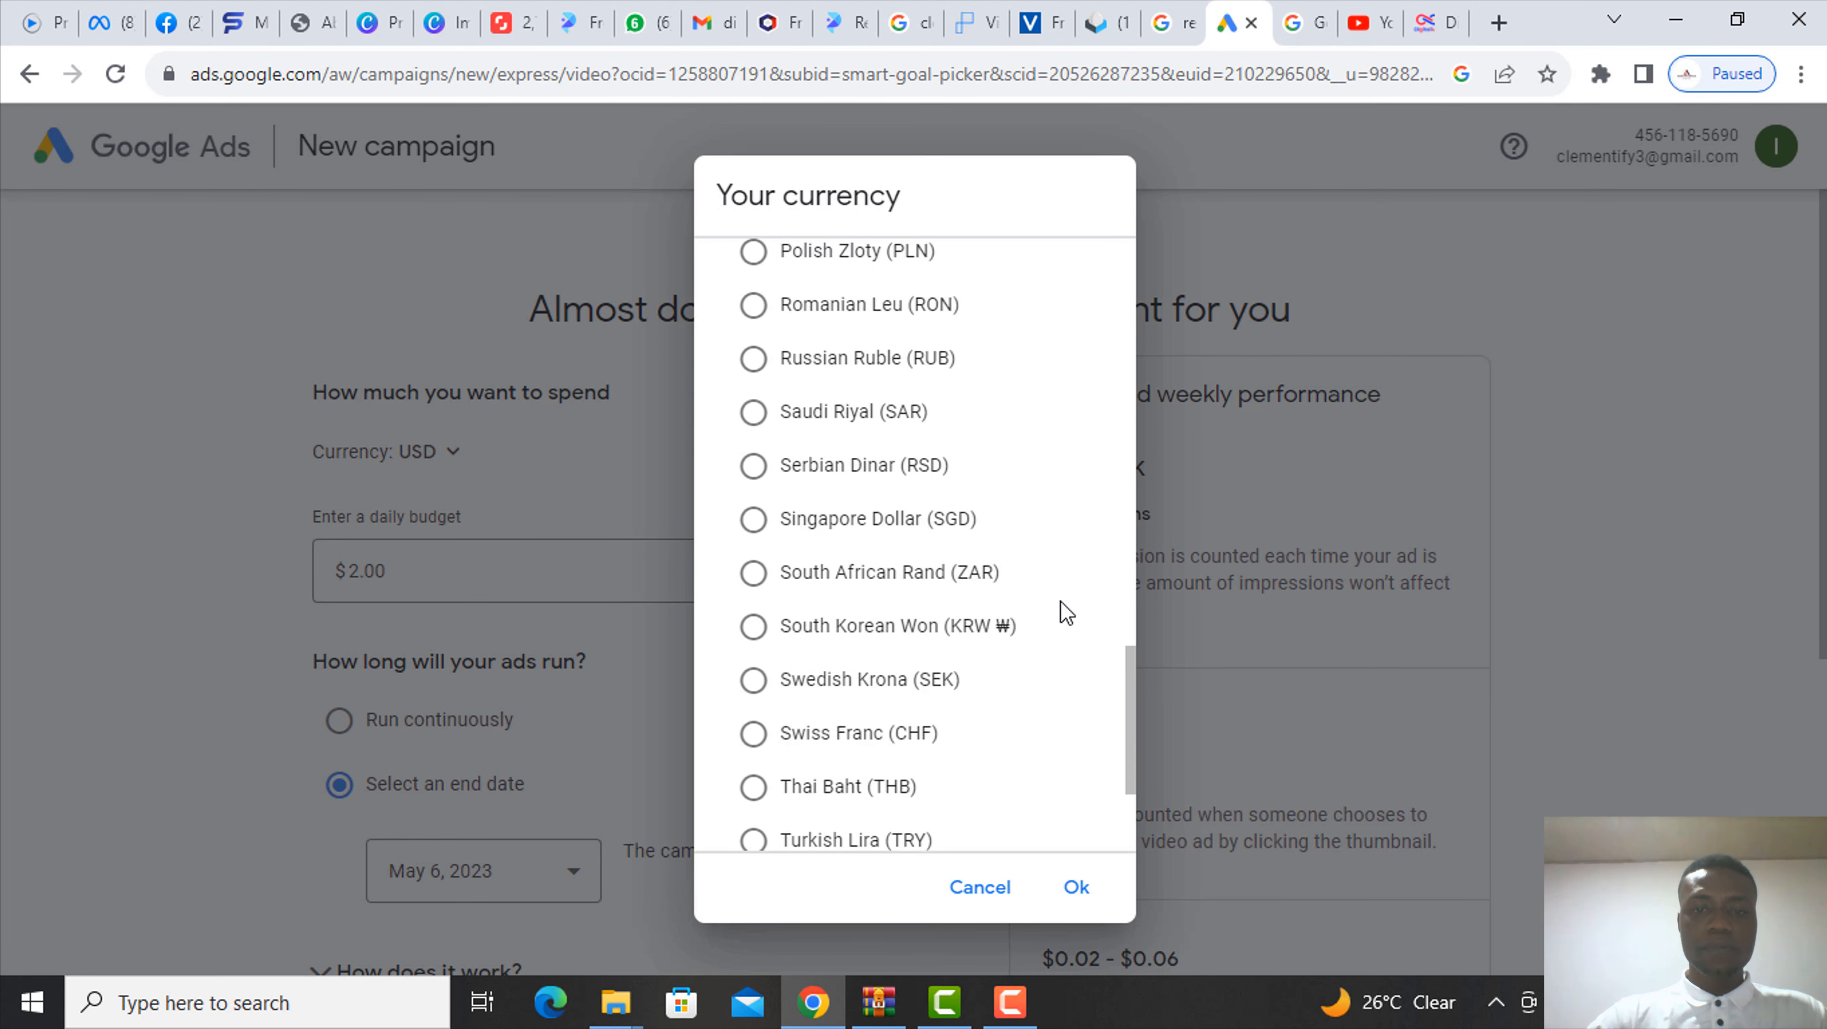
{"action": "scroll", "coordinate": [1061, 601], "scroll_direction": "down", "scroll_amount": 5}
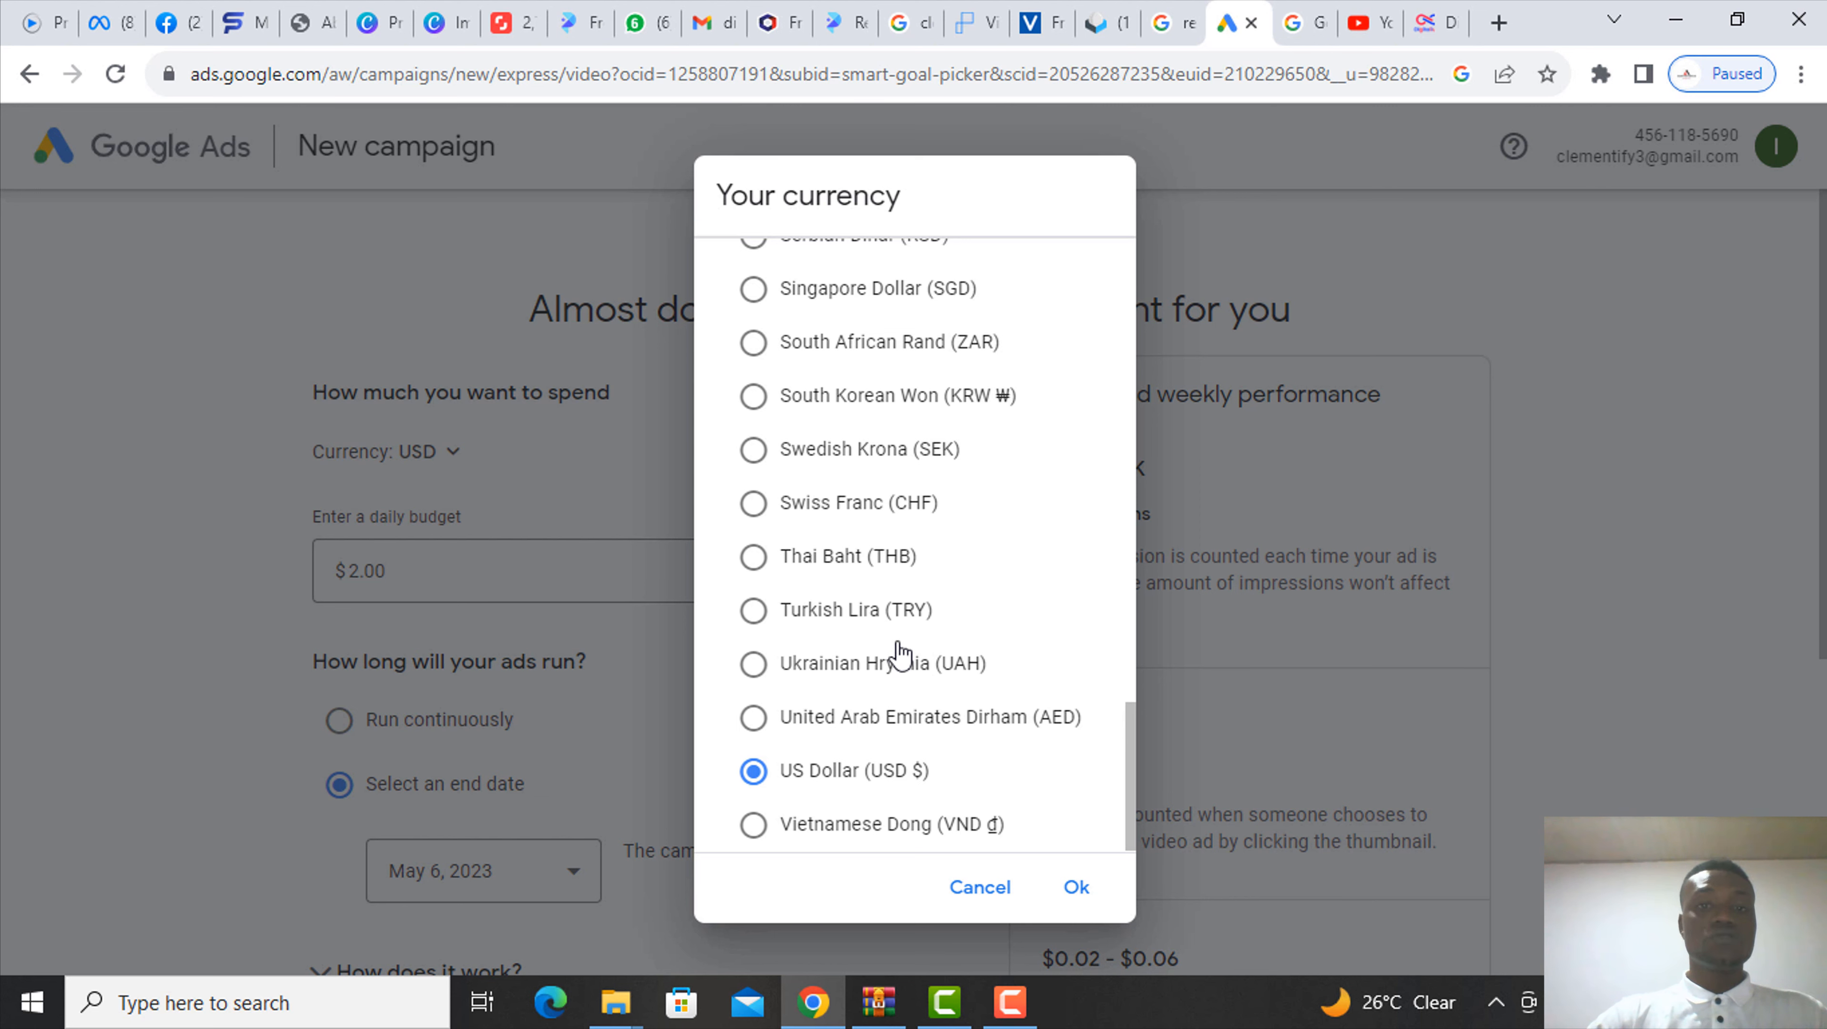
{"action": "scroll", "coordinate": [901, 653], "scroll_direction": "up", "scroll_amount": 20}
{"action": "scroll", "coordinate": [904, 646], "scroll_direction": "down", "scroll_amount": 10}
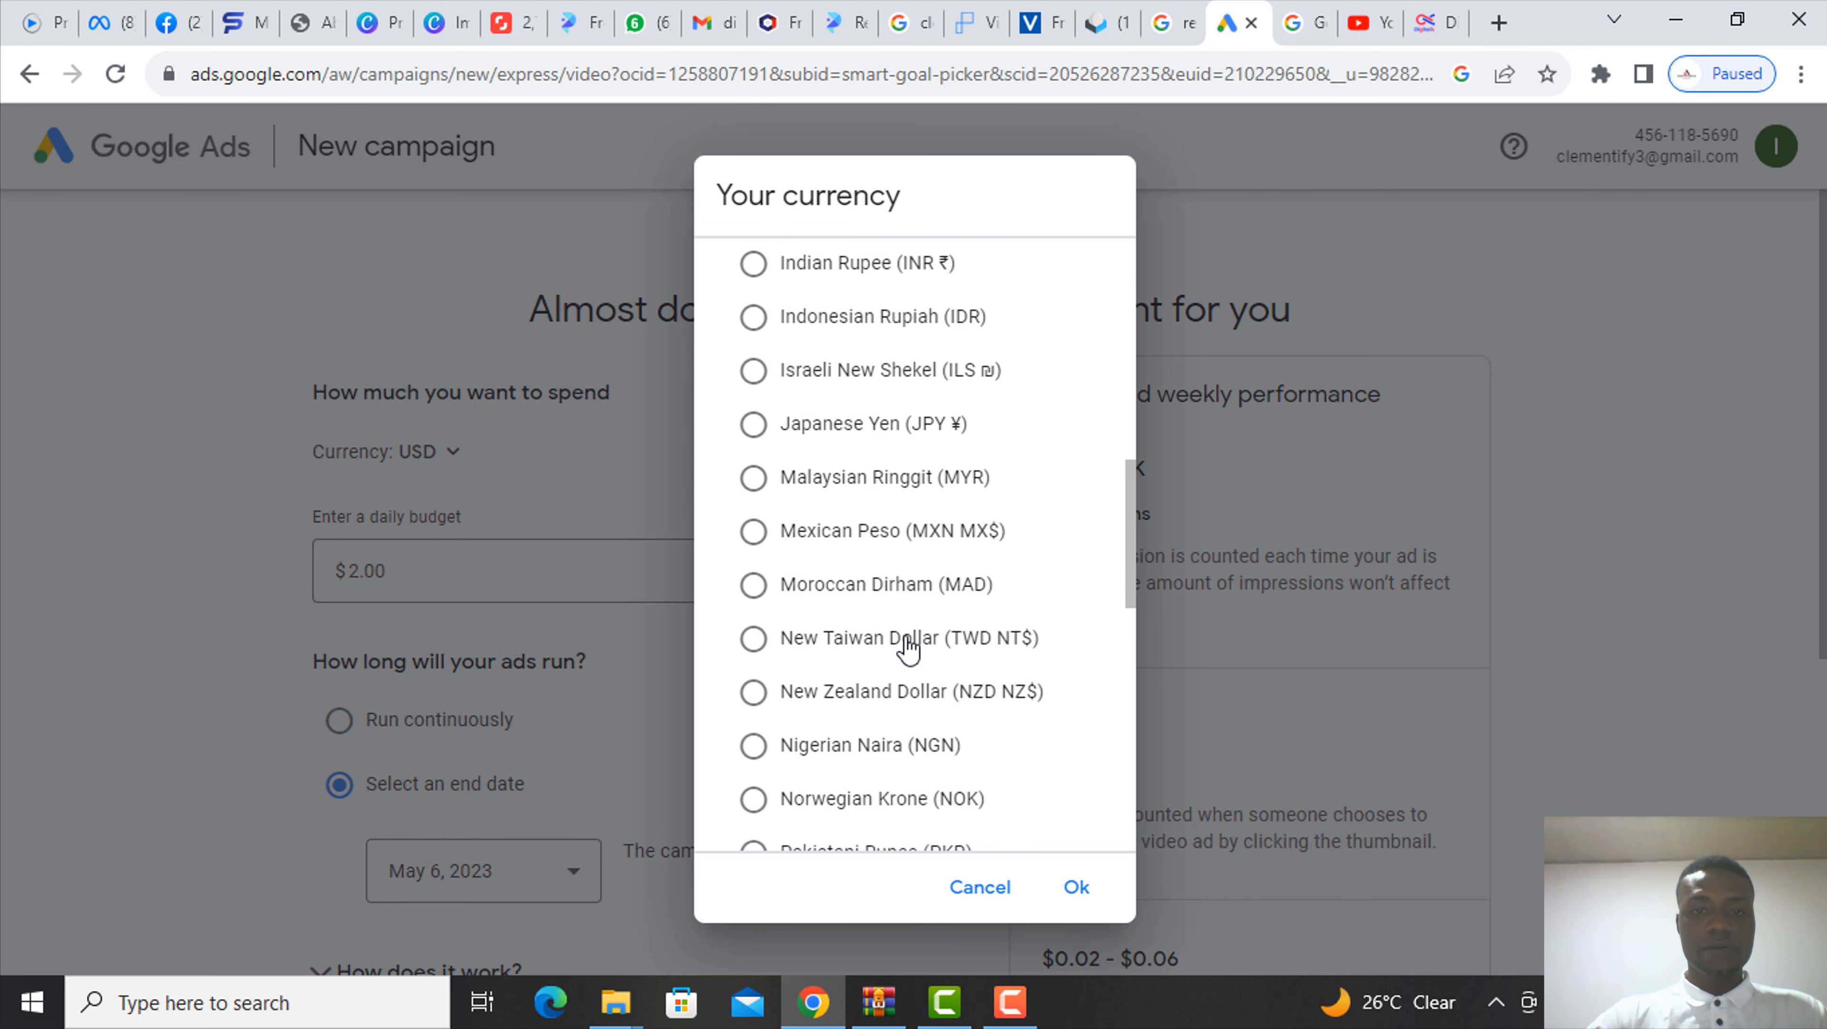
{"action": "scroll", "coordinate": [909, 649], "scroll_direction": "down", "scroll_amount": 1}
{"action": "left_click", "coordinate": [755, 721]}
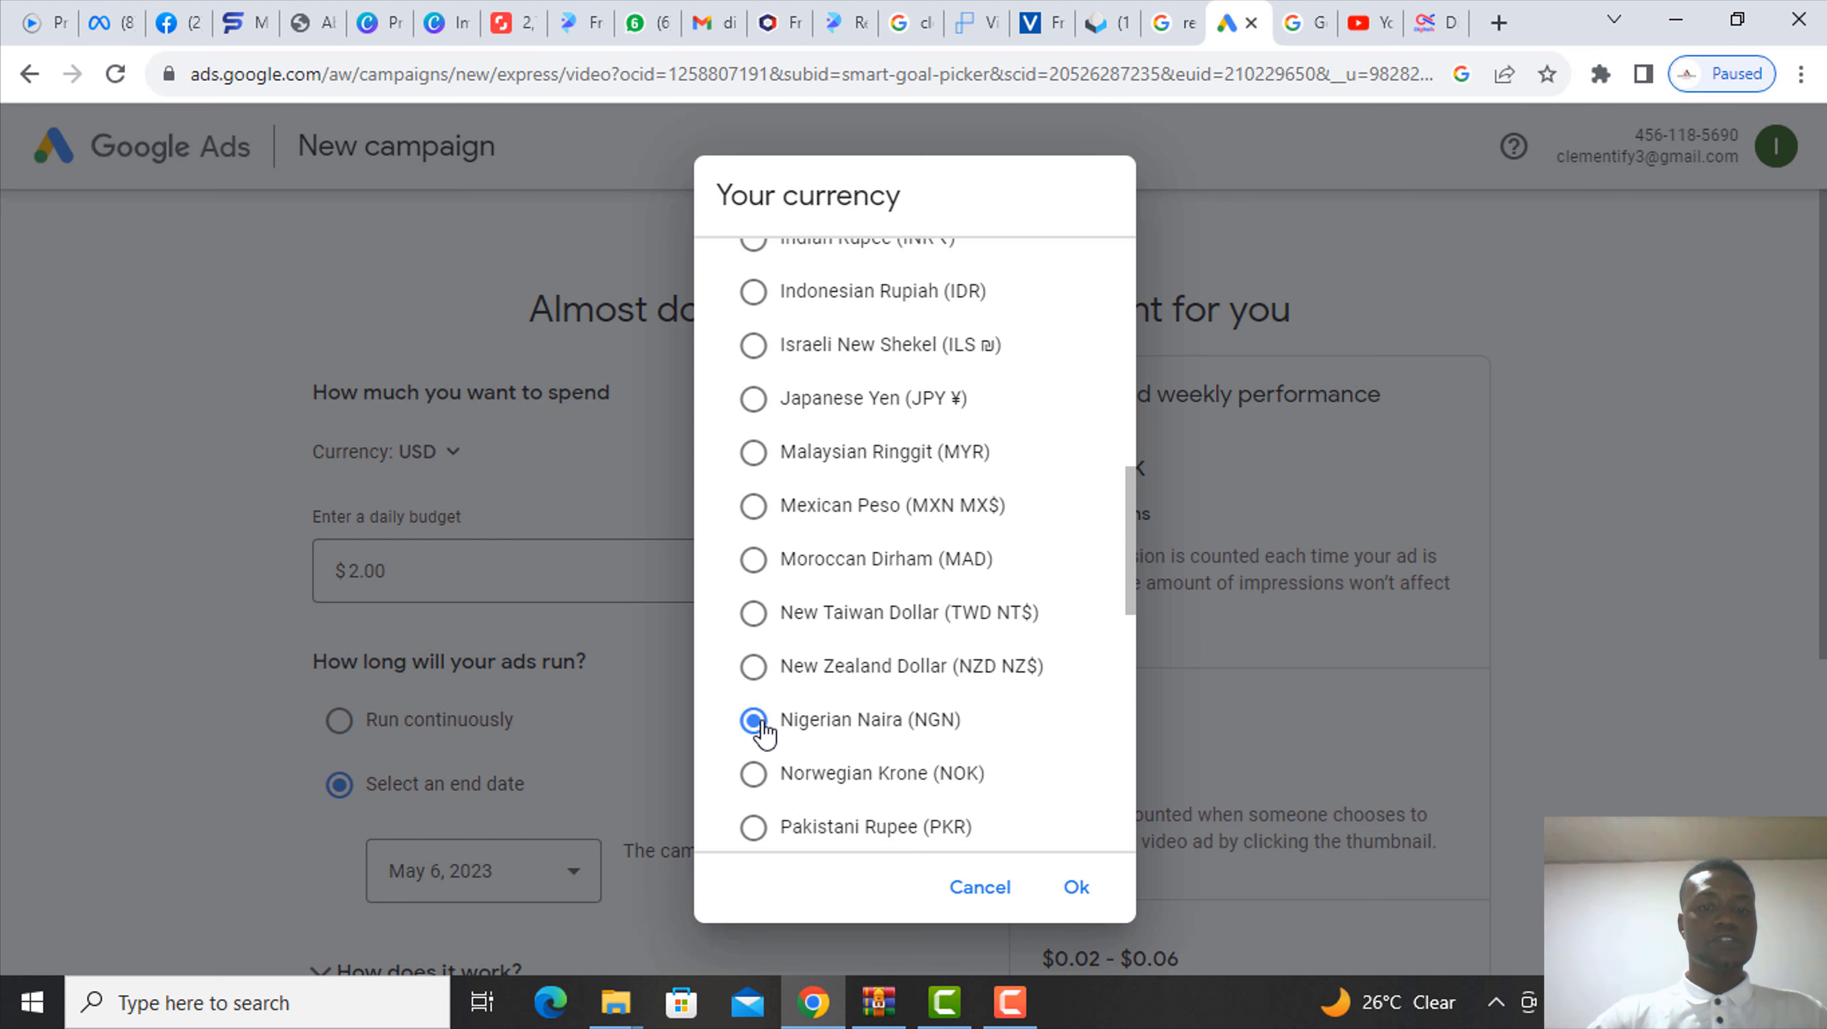
{"action": "scroll", "coordinate": [987, 689], "scroll_direction": "down", "scroll_amount": 14}
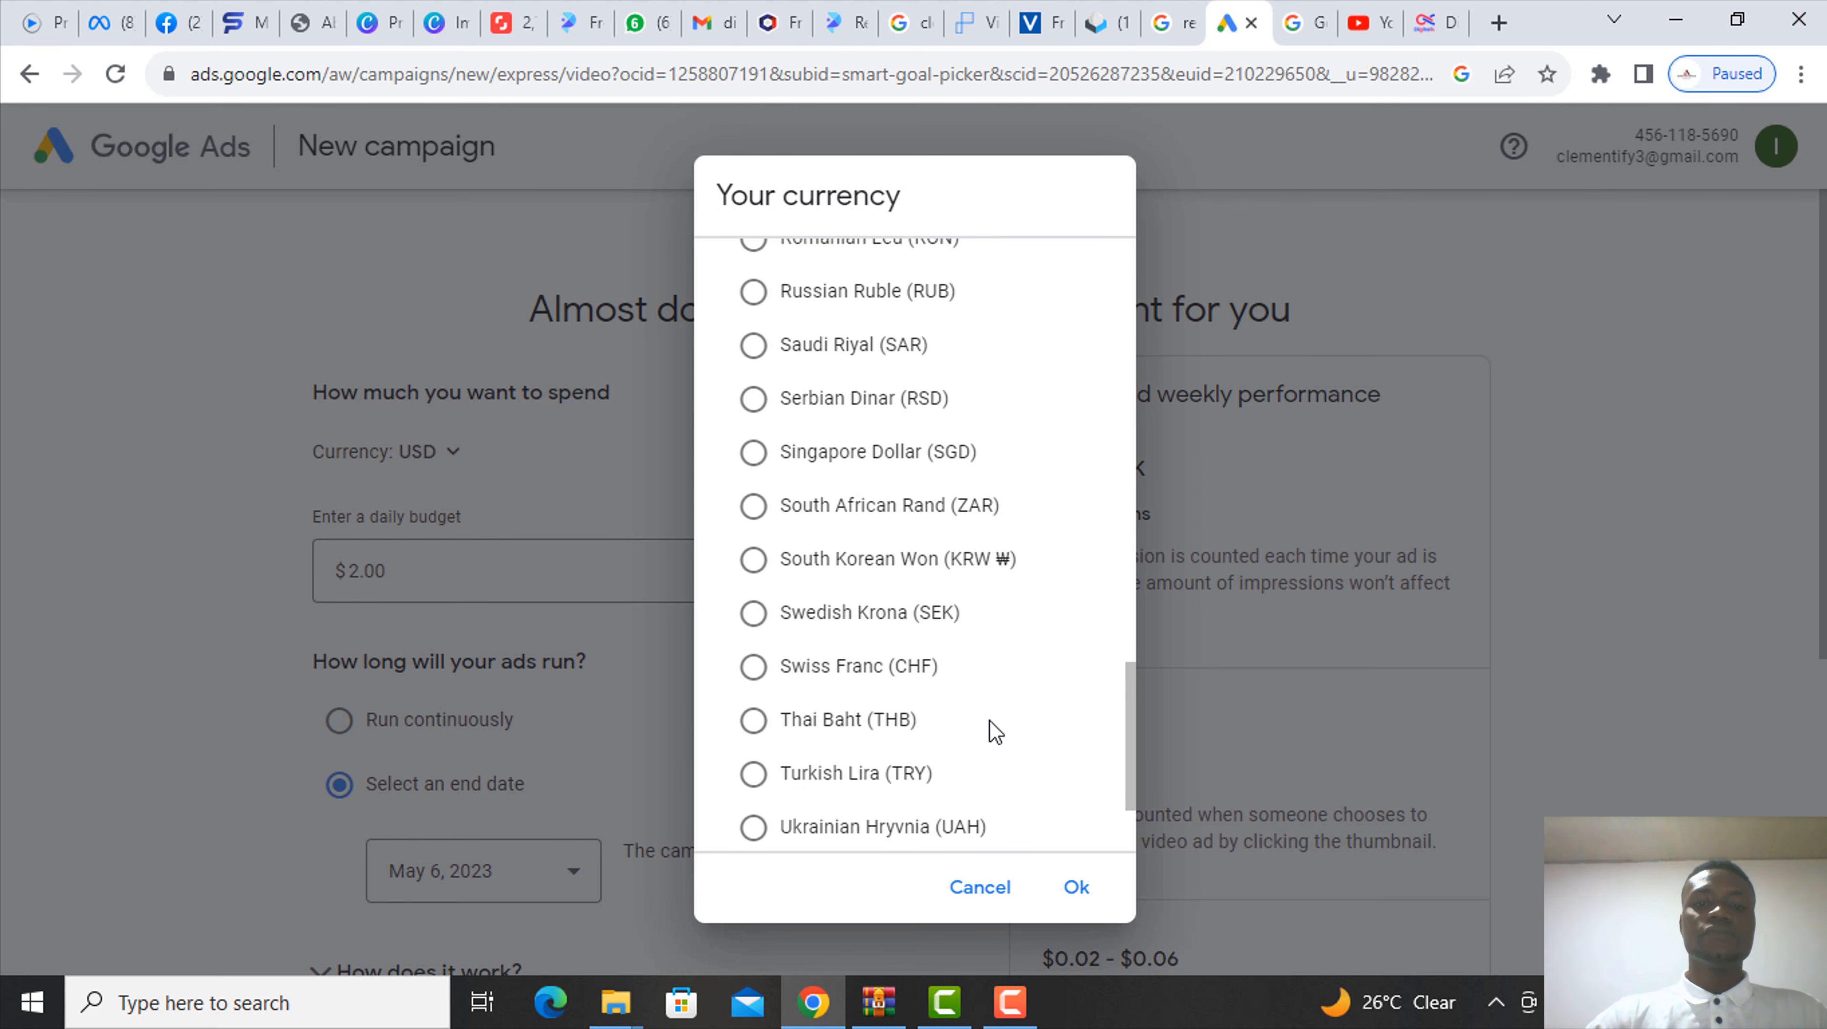
{"action": "left_click", "coordinate": [751, 779]}
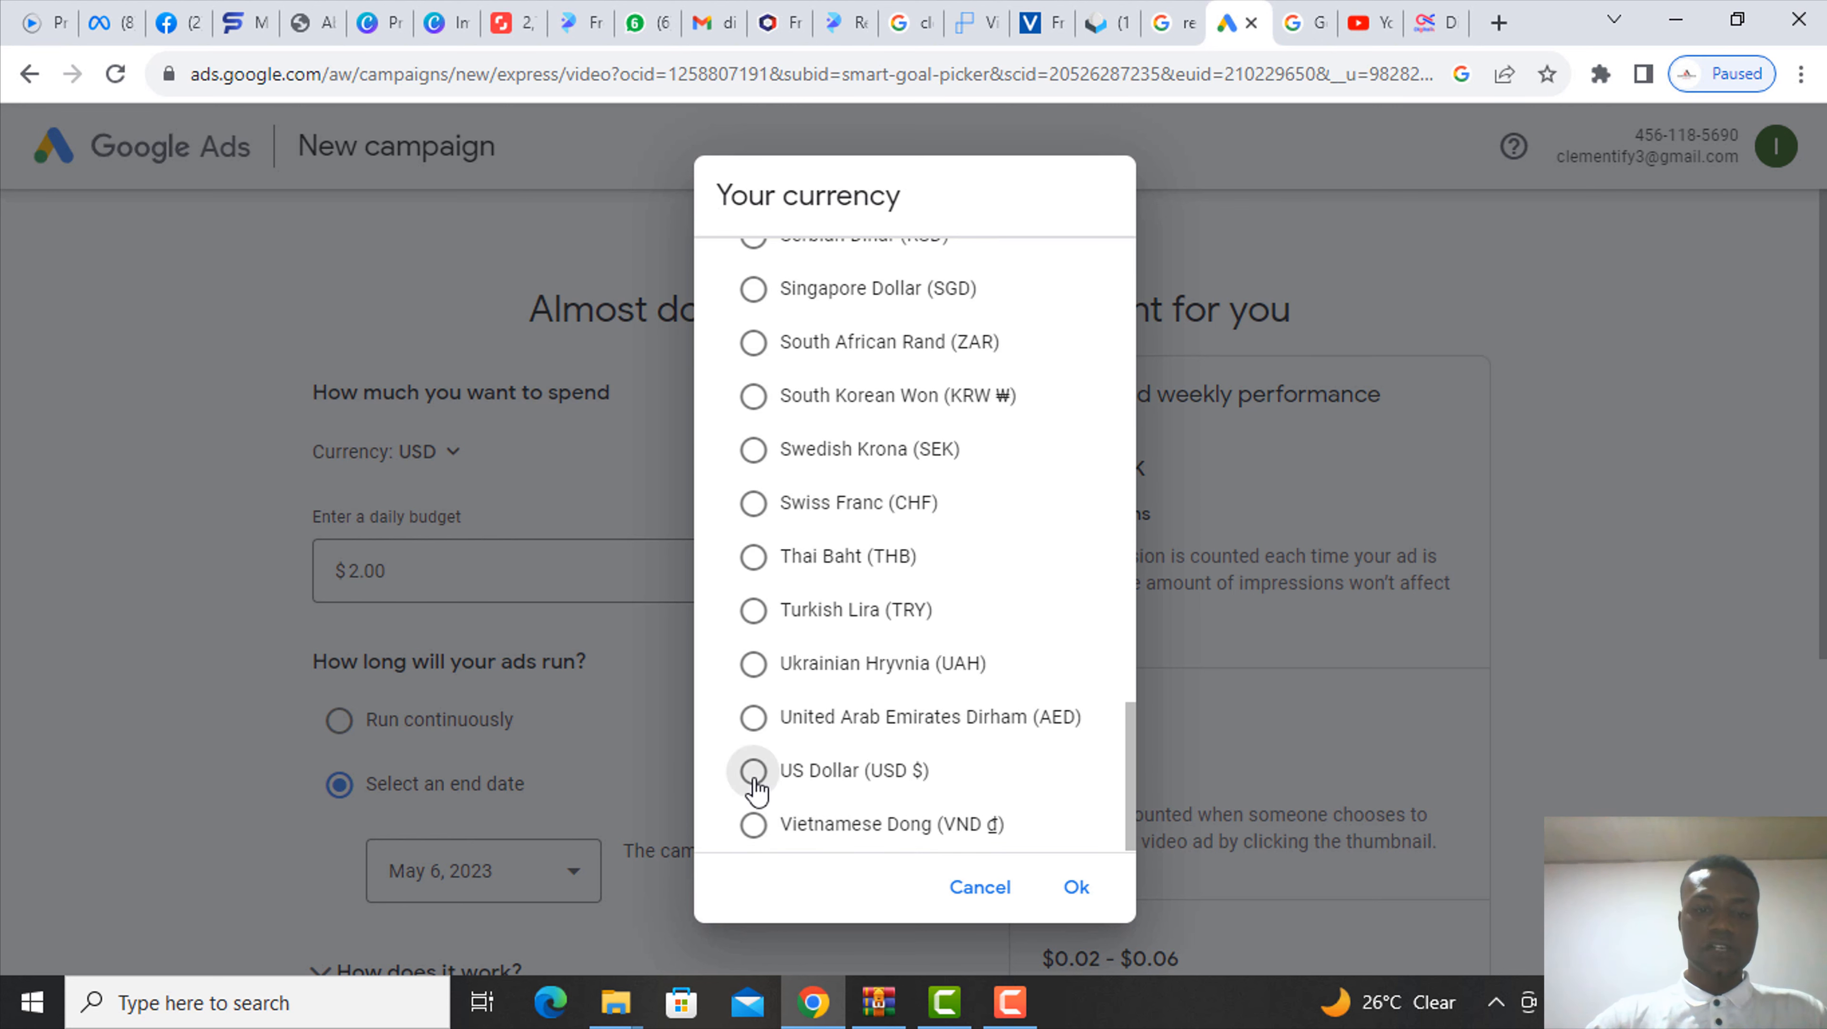
{"action": "left_click", "coordinate": [1076, 890]}
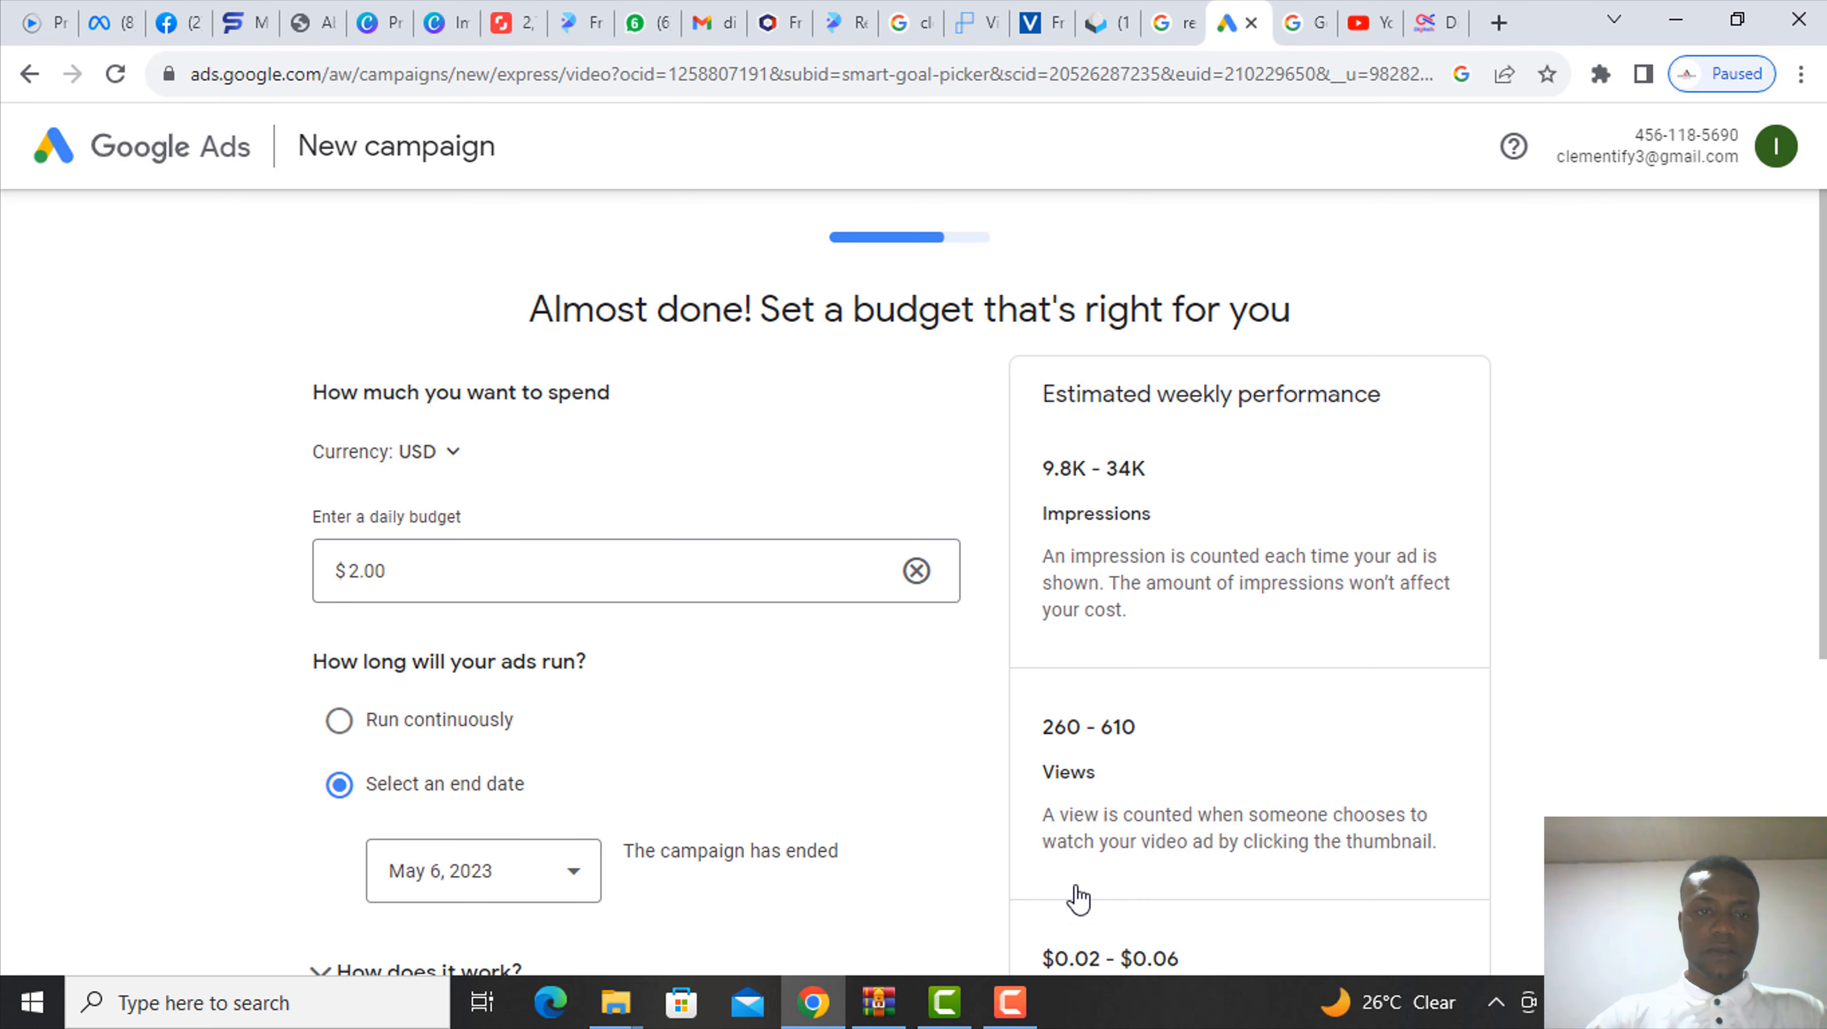
- Review the $2.00 daily budget running until May 6, 2023
{"action": "scroll", "coordinate": [822, 626], "scroll_direction": "down", "scroll_amount": 5}
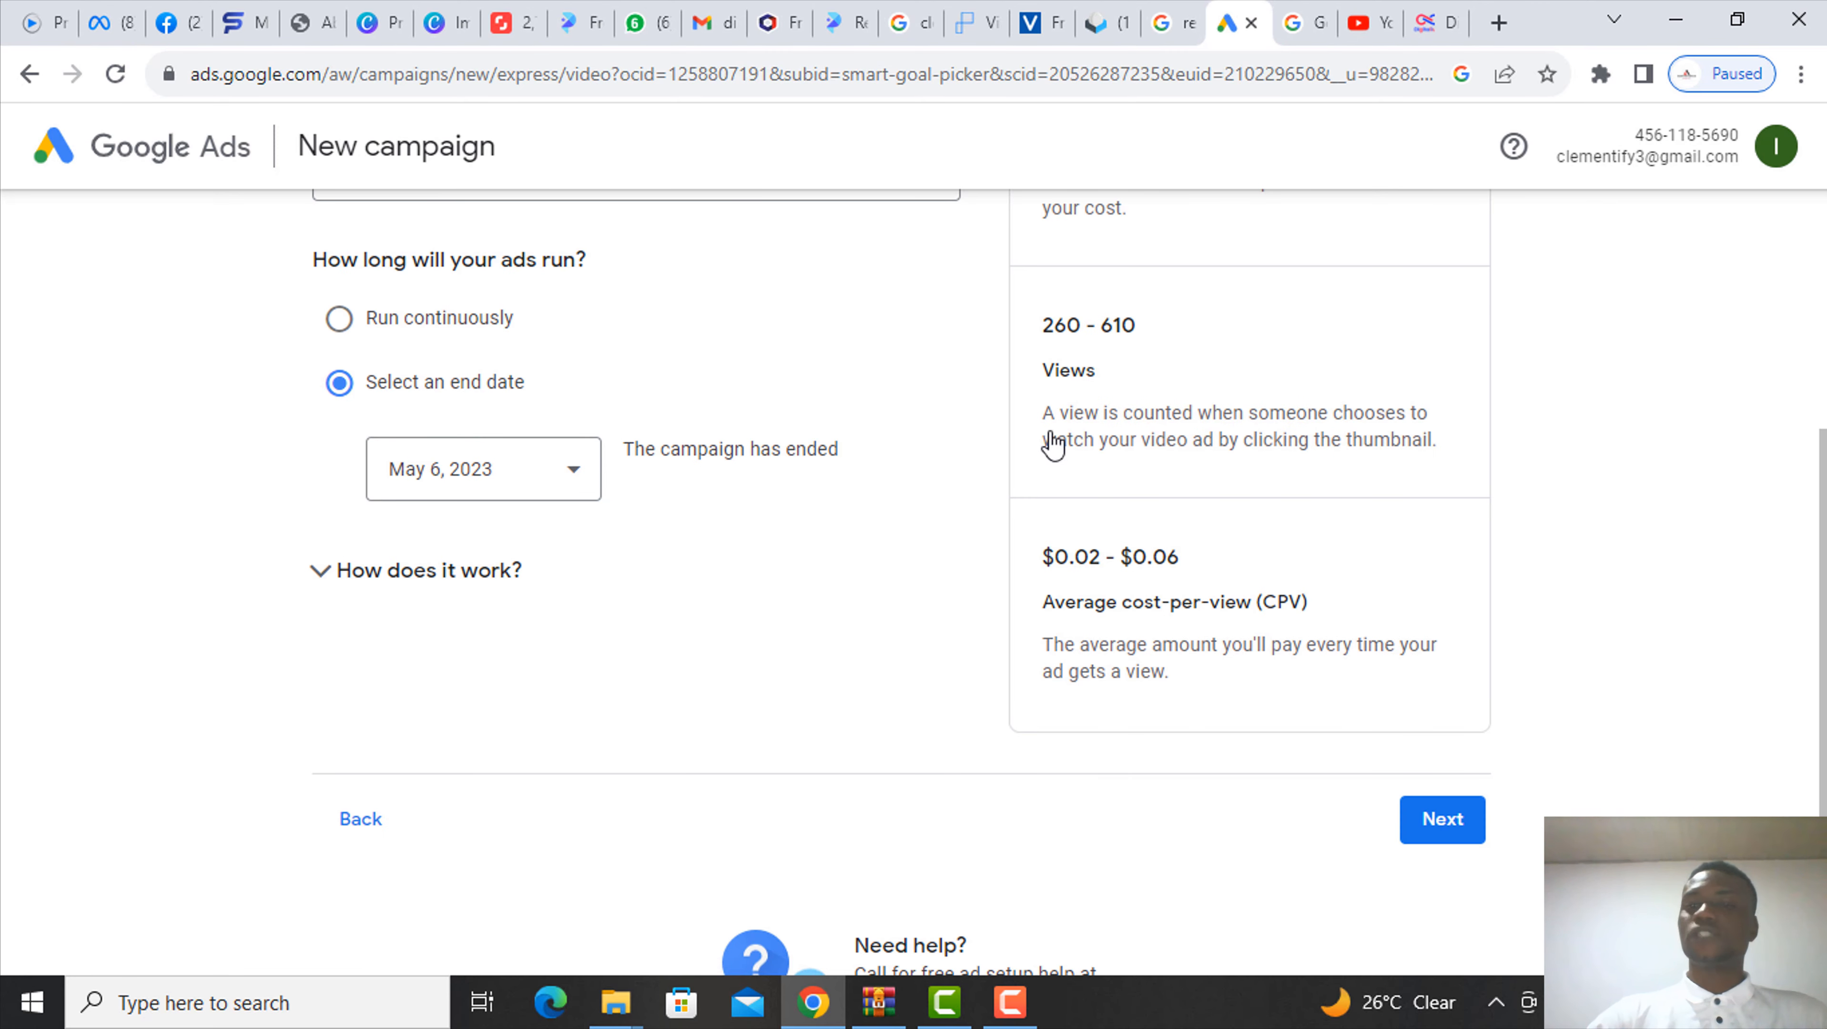
{"action": "scroll", "coordinate": [395, 360], "scroll_direction": "up", "scroll_amount": 2}
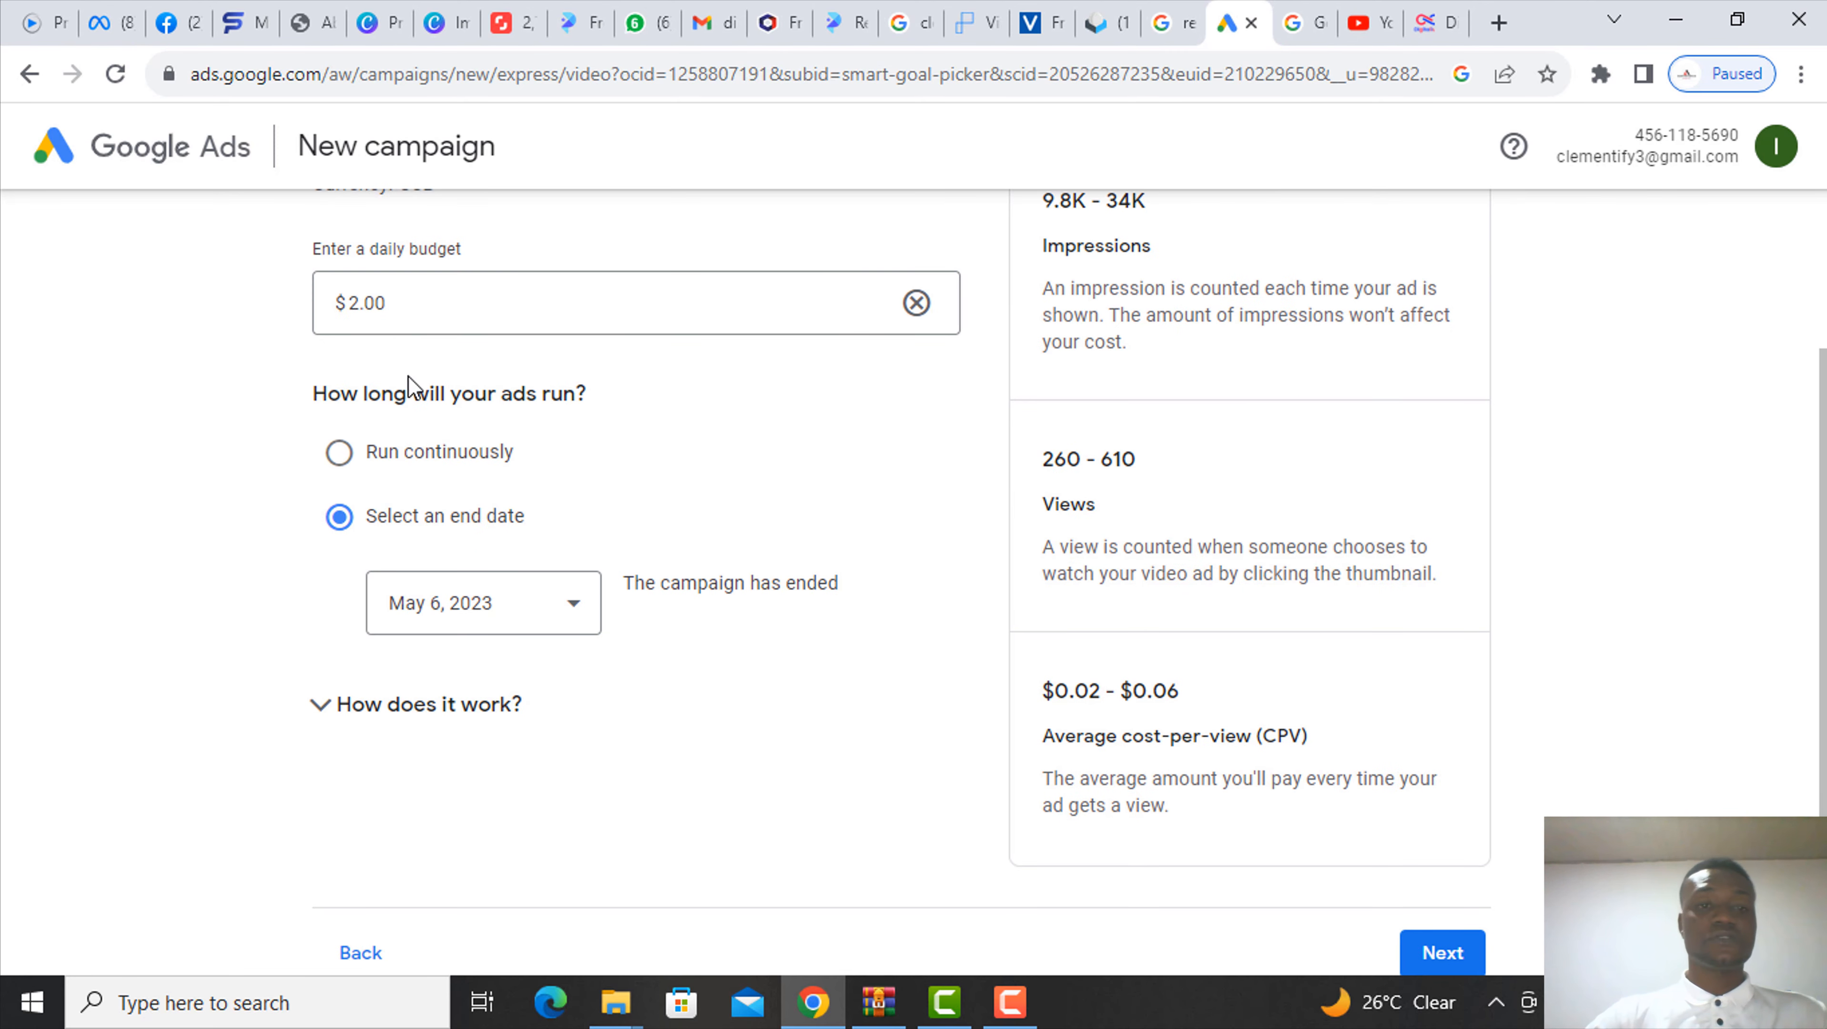
{"action": "scroll", "coordinate": [408, 501], "scroll_direction": "down", "scroll_amount": 2}
{"action": "scroll", "coordinate": [408, 502], "scroll_direction": "up", "scroll_amount": 2}
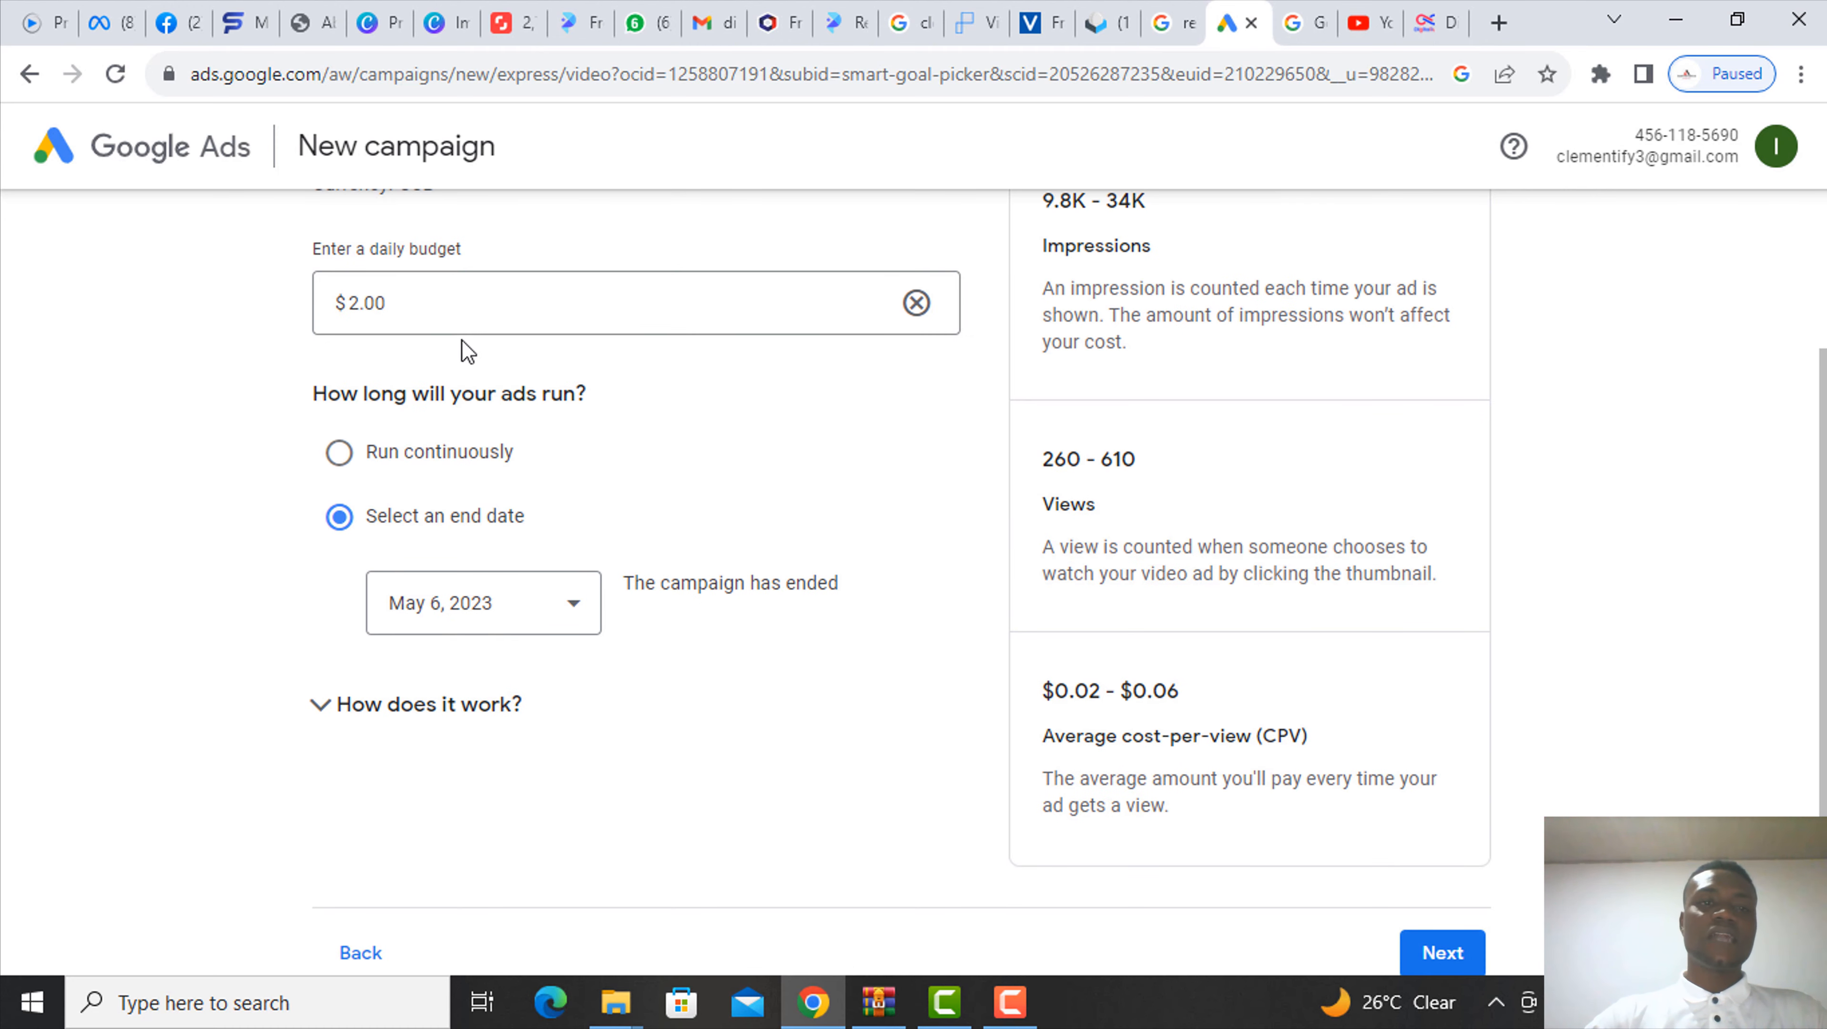
{"action": "scroll", "coordinate": [1297, 702], "scroll_direction": "up", "scroll_amount": 2}
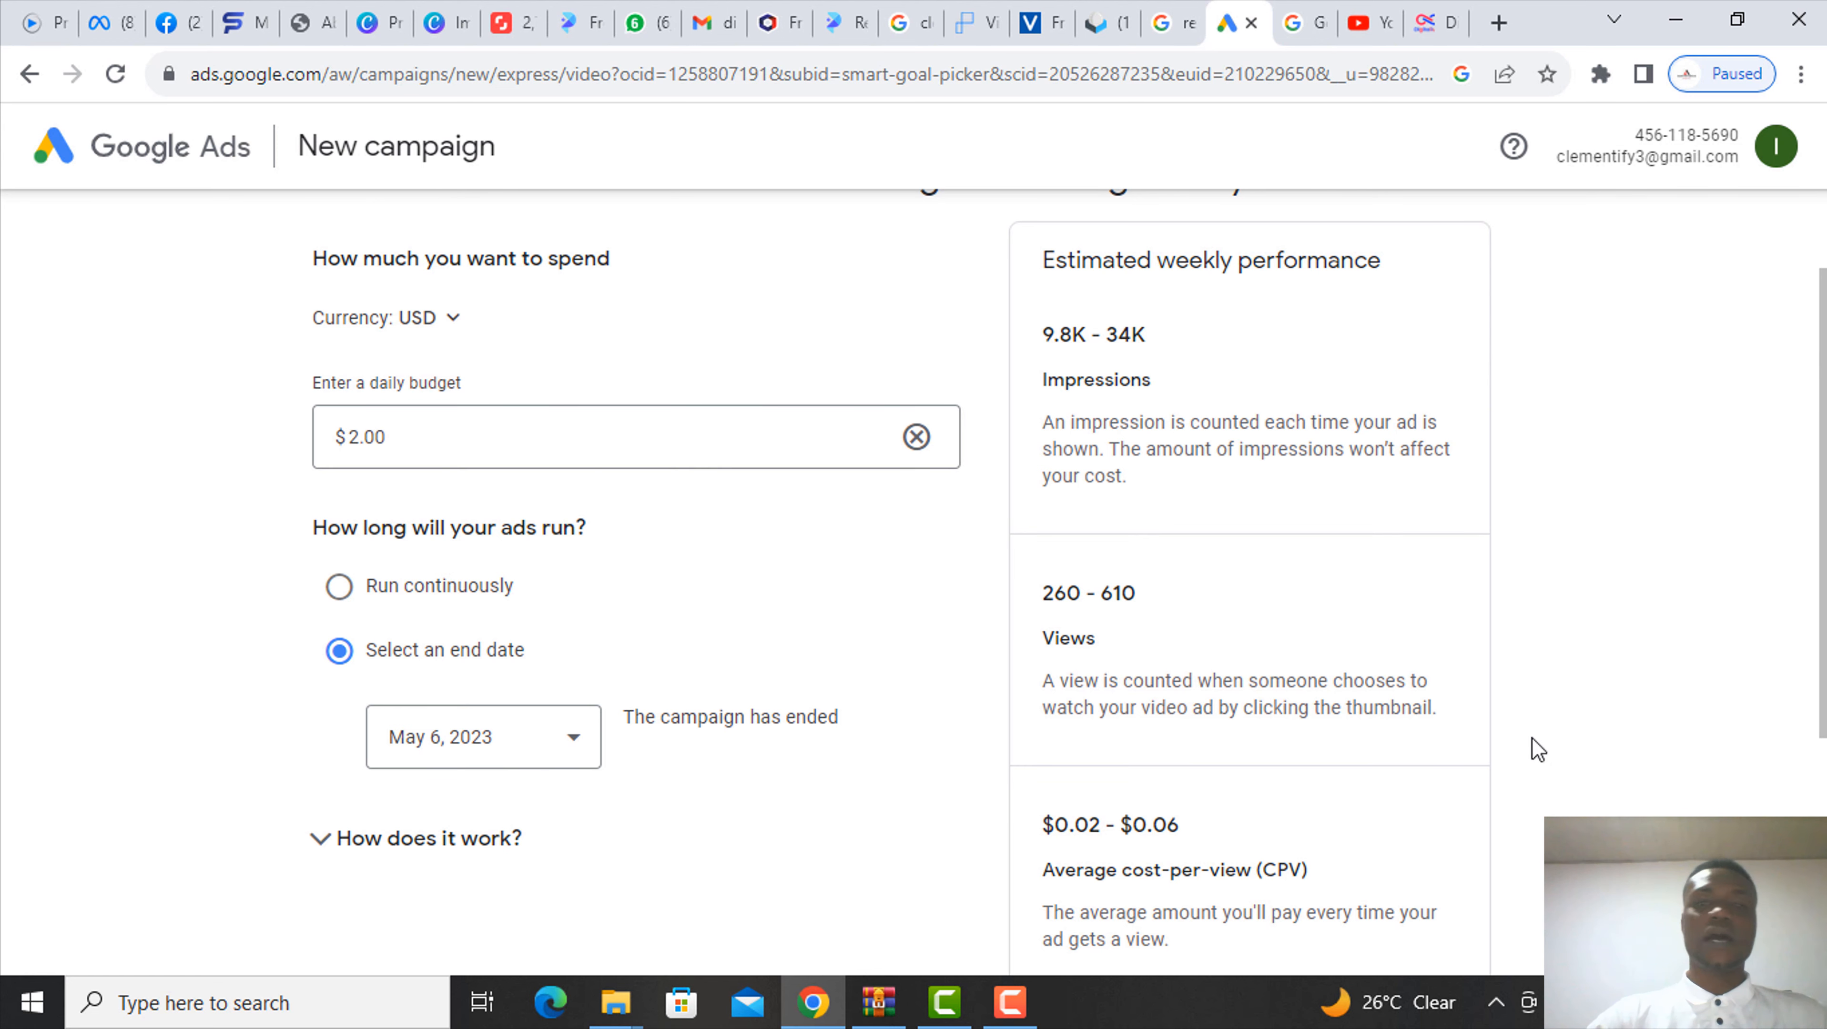
{"action": "scroll", "coordinate": [1534, 746], "scroll_direction": "down", "scroll_amount": 5}
- Check the campaign summary on the review page and proceed to billing
{"action": "left_click", "coordinate": [1443, 695]}
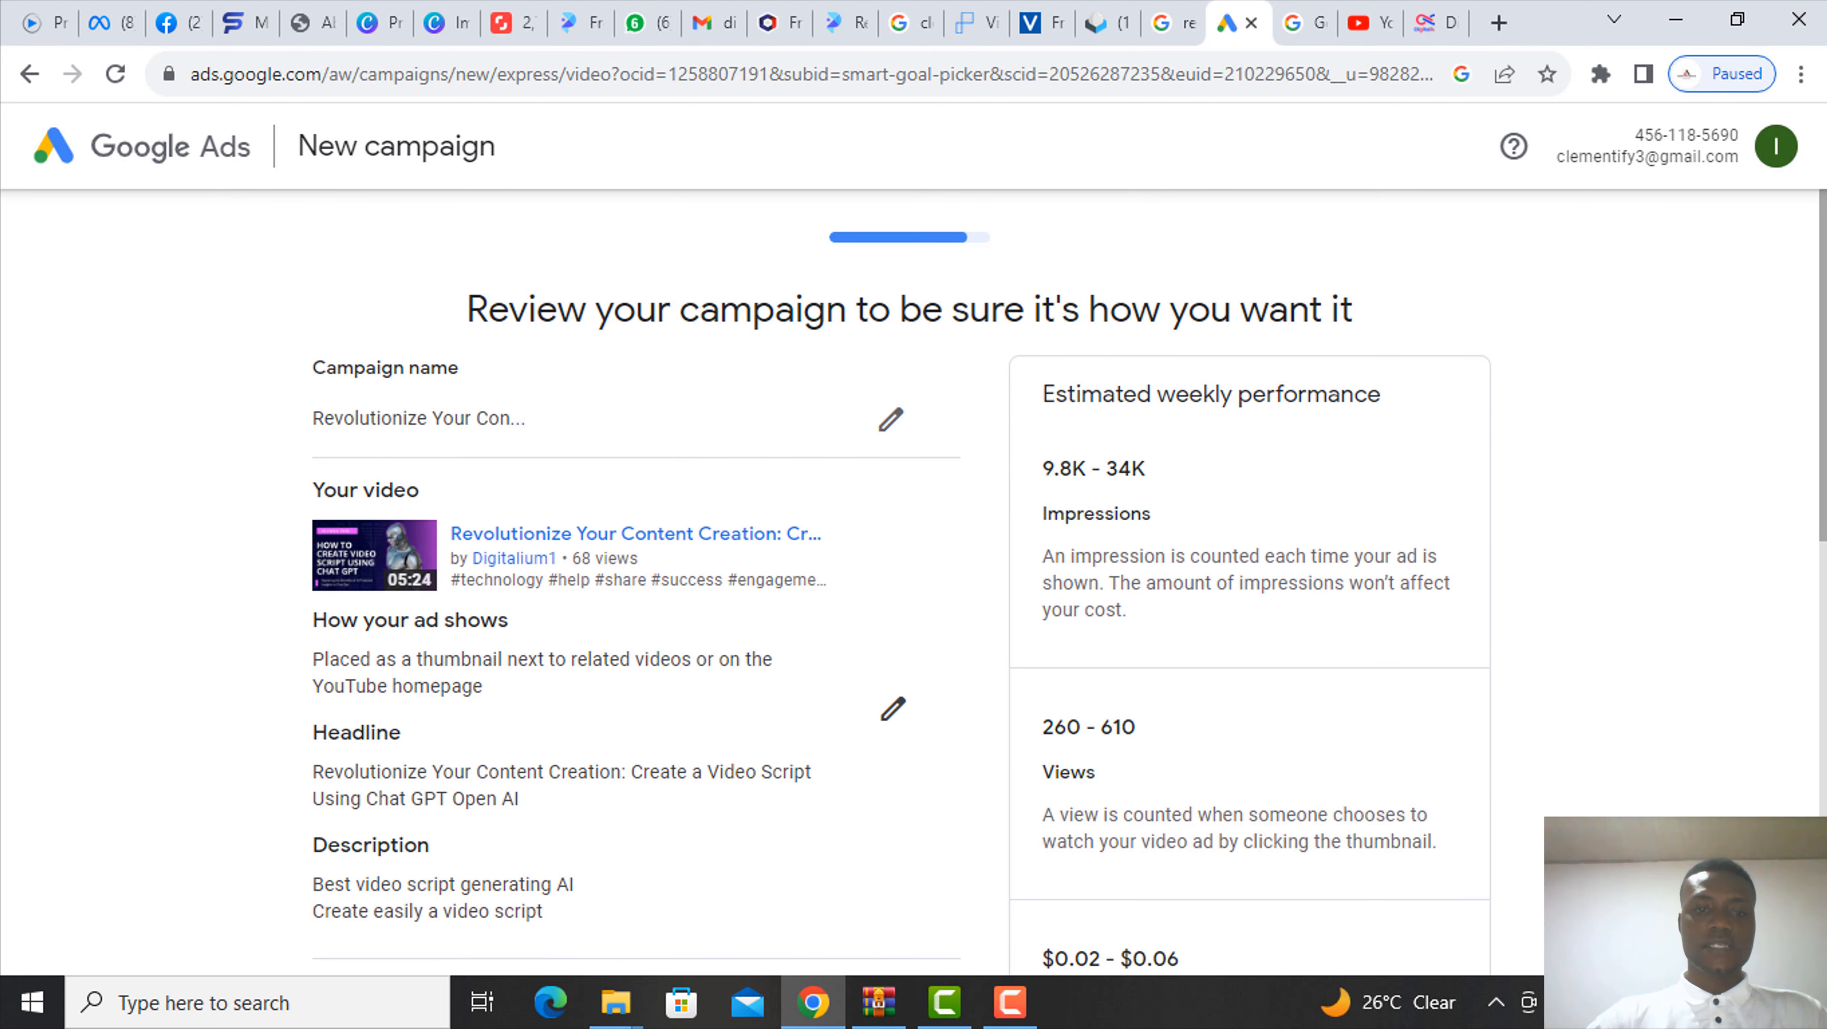
{"action": "scroll", "coordinate": [649, 642], "scroll_direction": "down", "scroll_amount": 5}
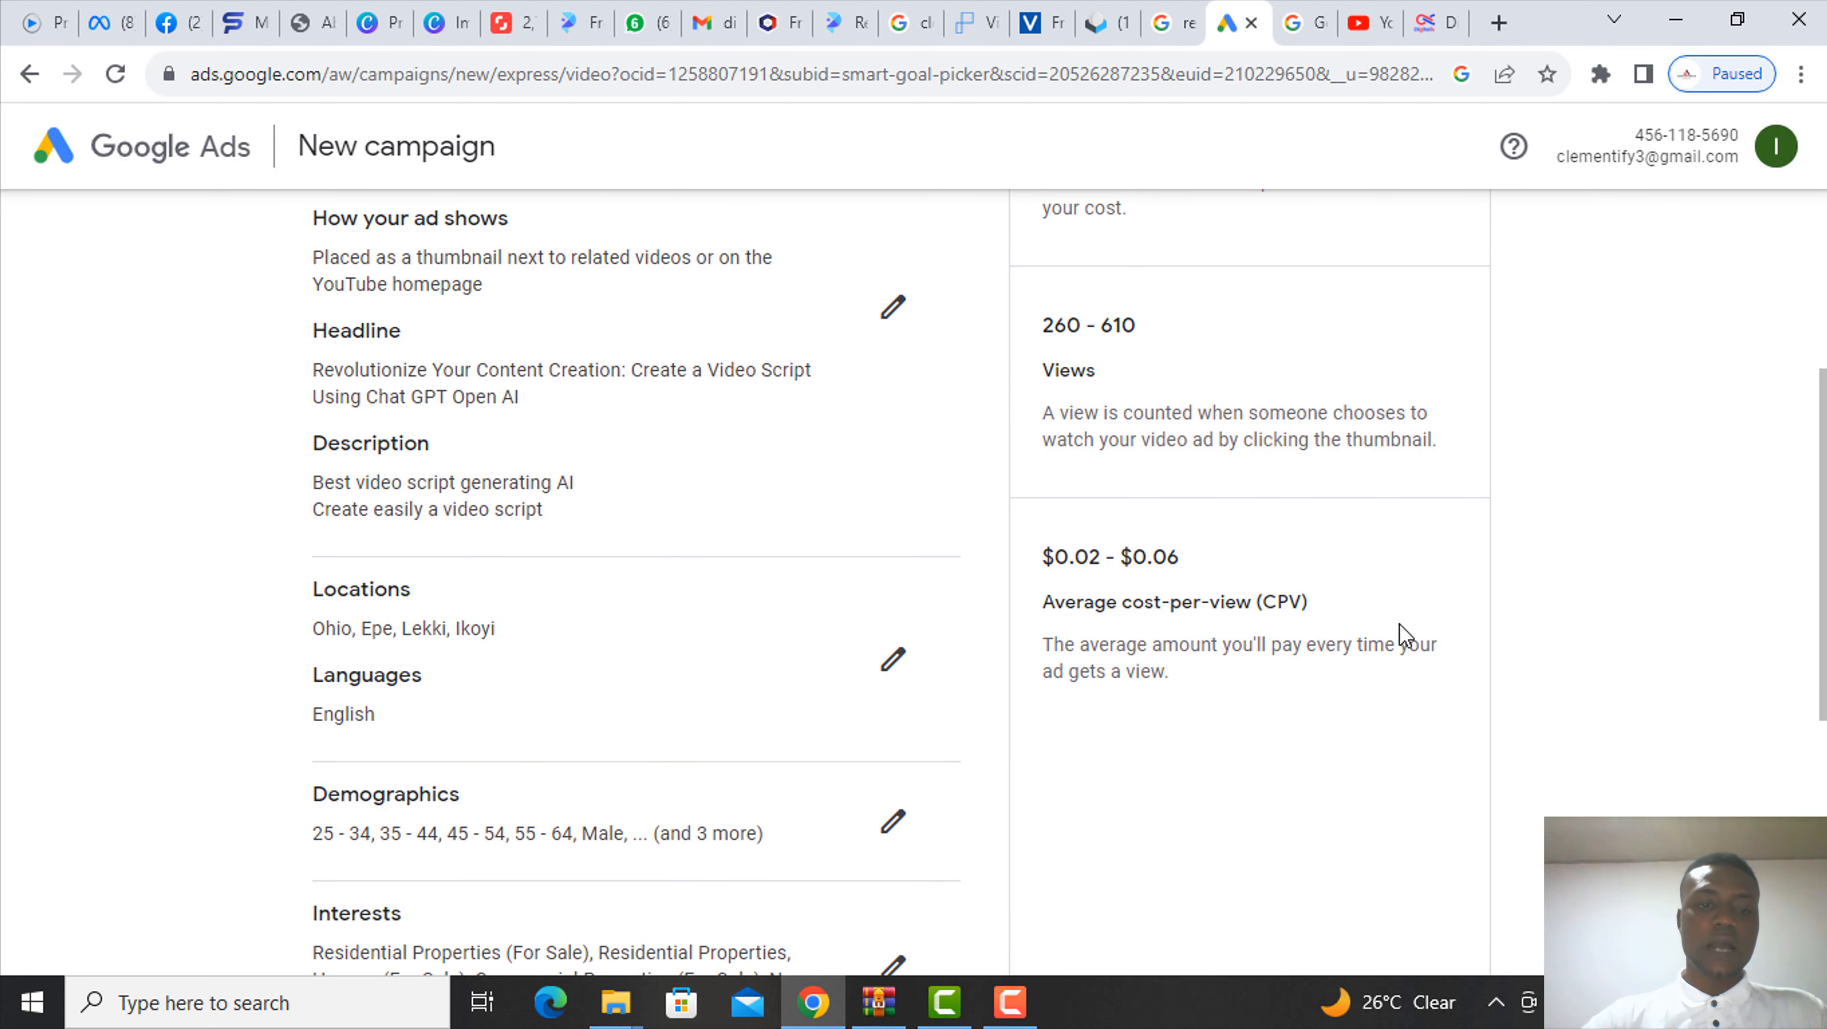
{"action": "scroll", "coordinate": [905, 624], "scroll_direction": "down", "scroll_amount": 7}
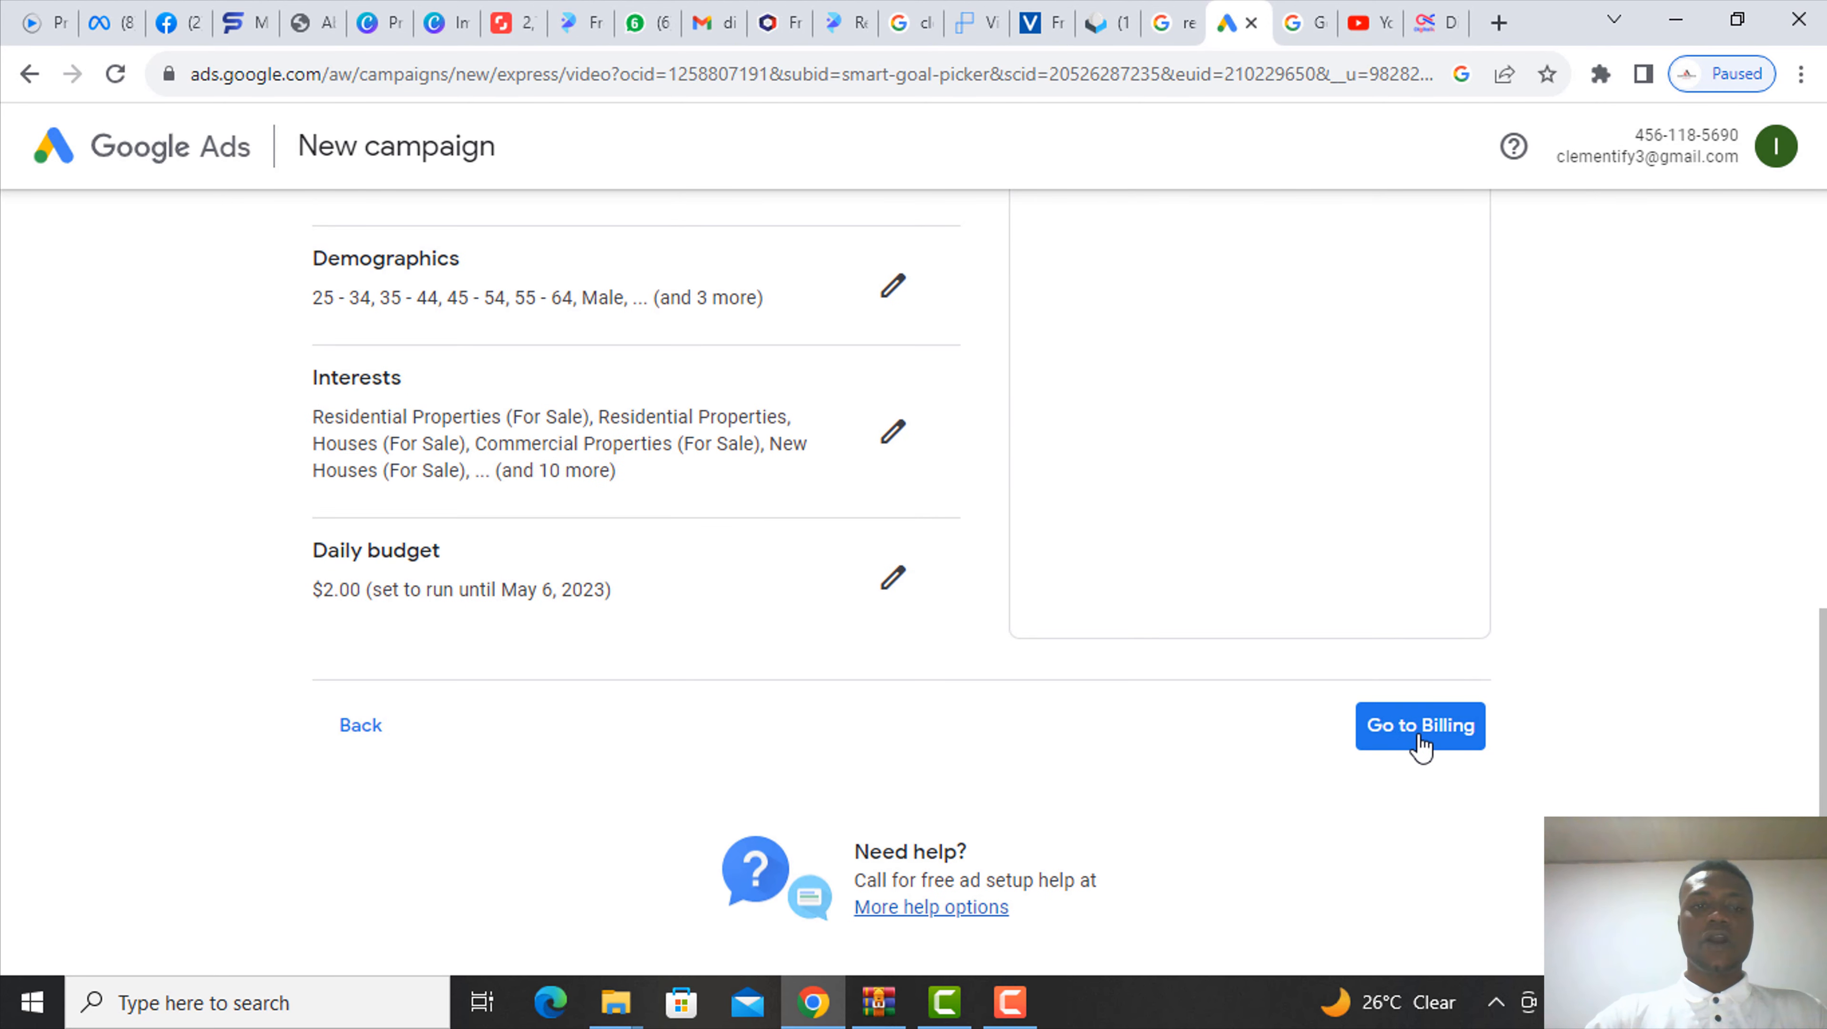
{"action": "left_click", "coordinate": [1416, 743]}
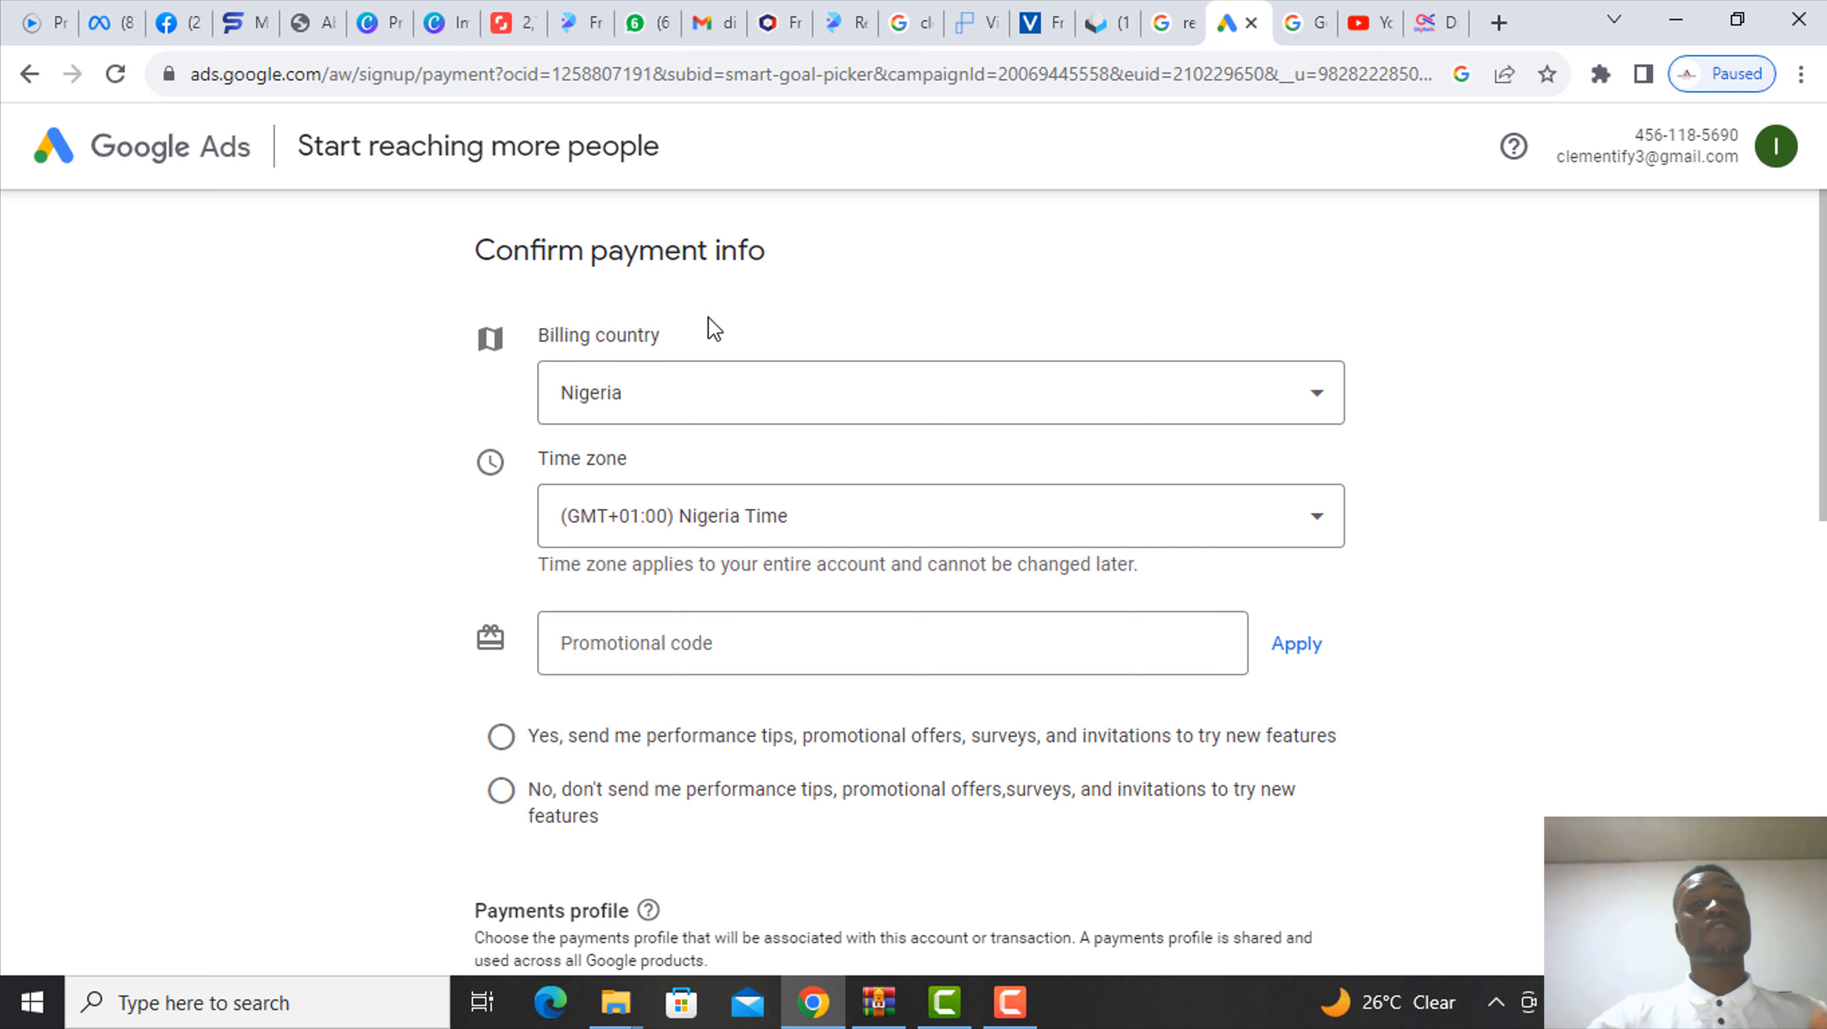
- Set Nigeria as the billing country
{"action": "scroll", "coordinate": [1265, 519], "scroll_direction": "down", "scroll_amount": 10}
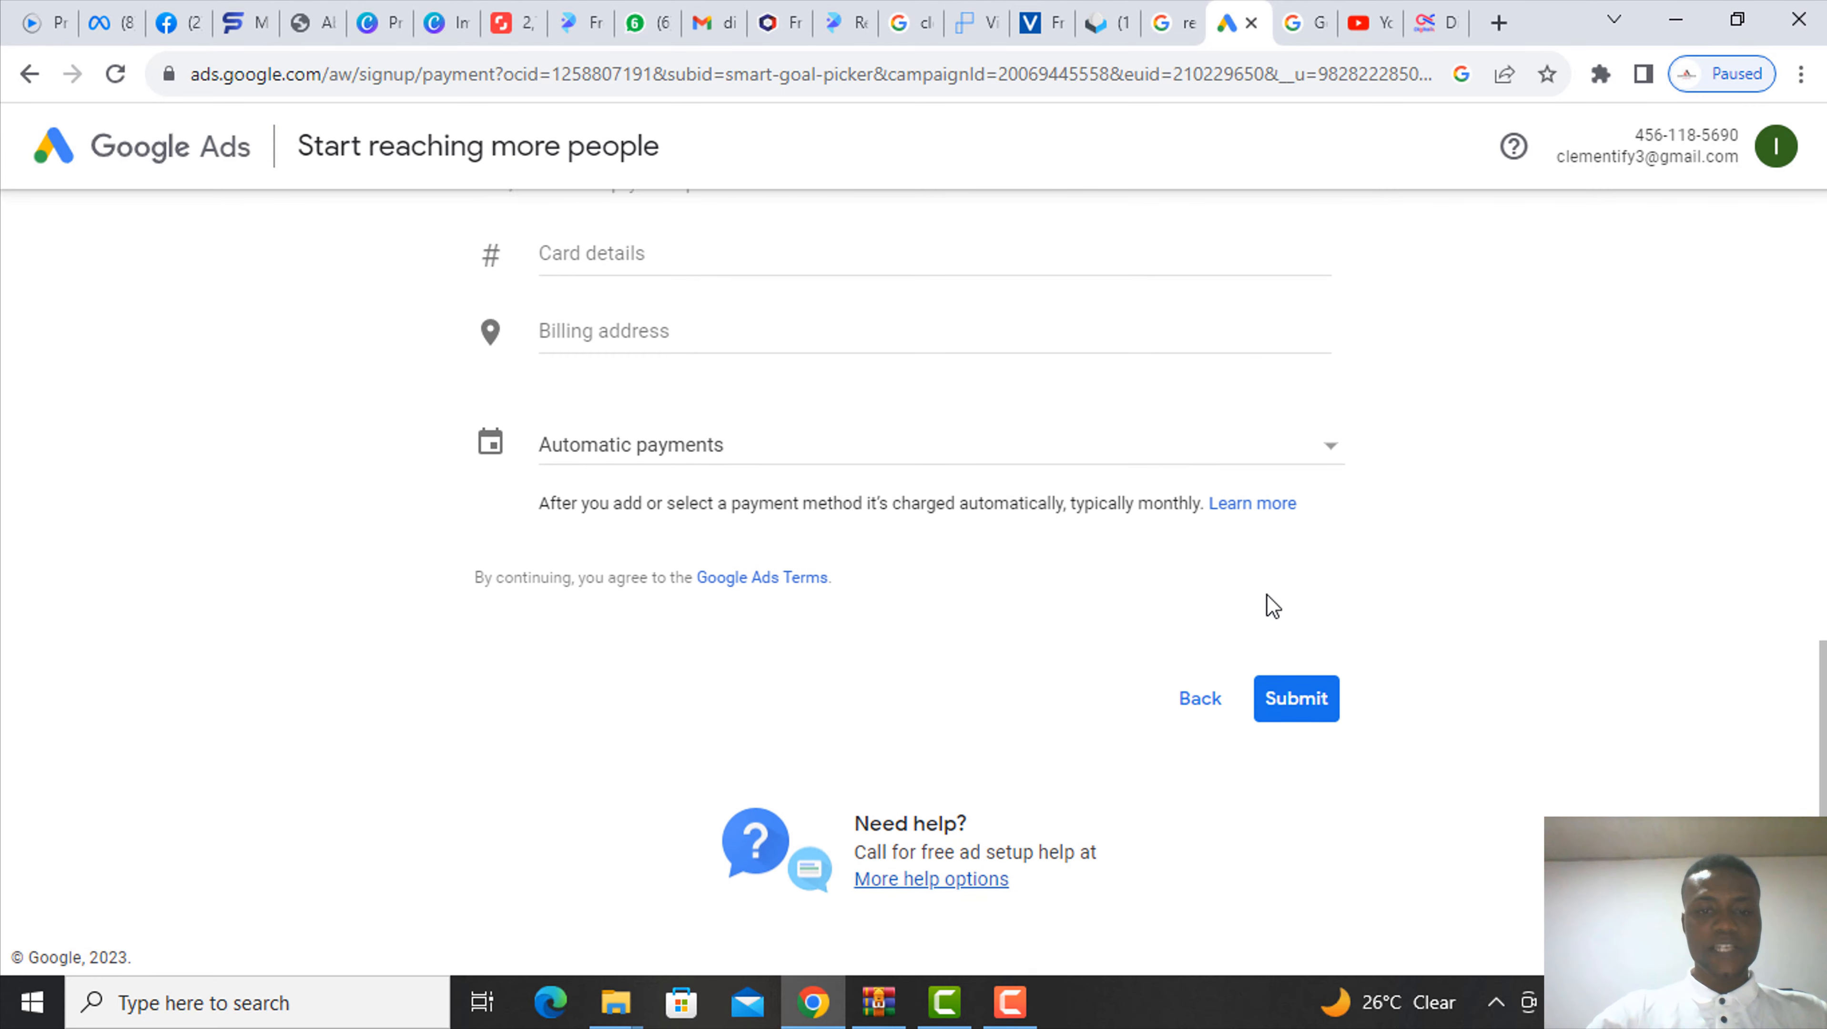
{"action": "scroll", "coordinate": [1199, 570], "scroll_direction": "up", "scroll_amount": 10}
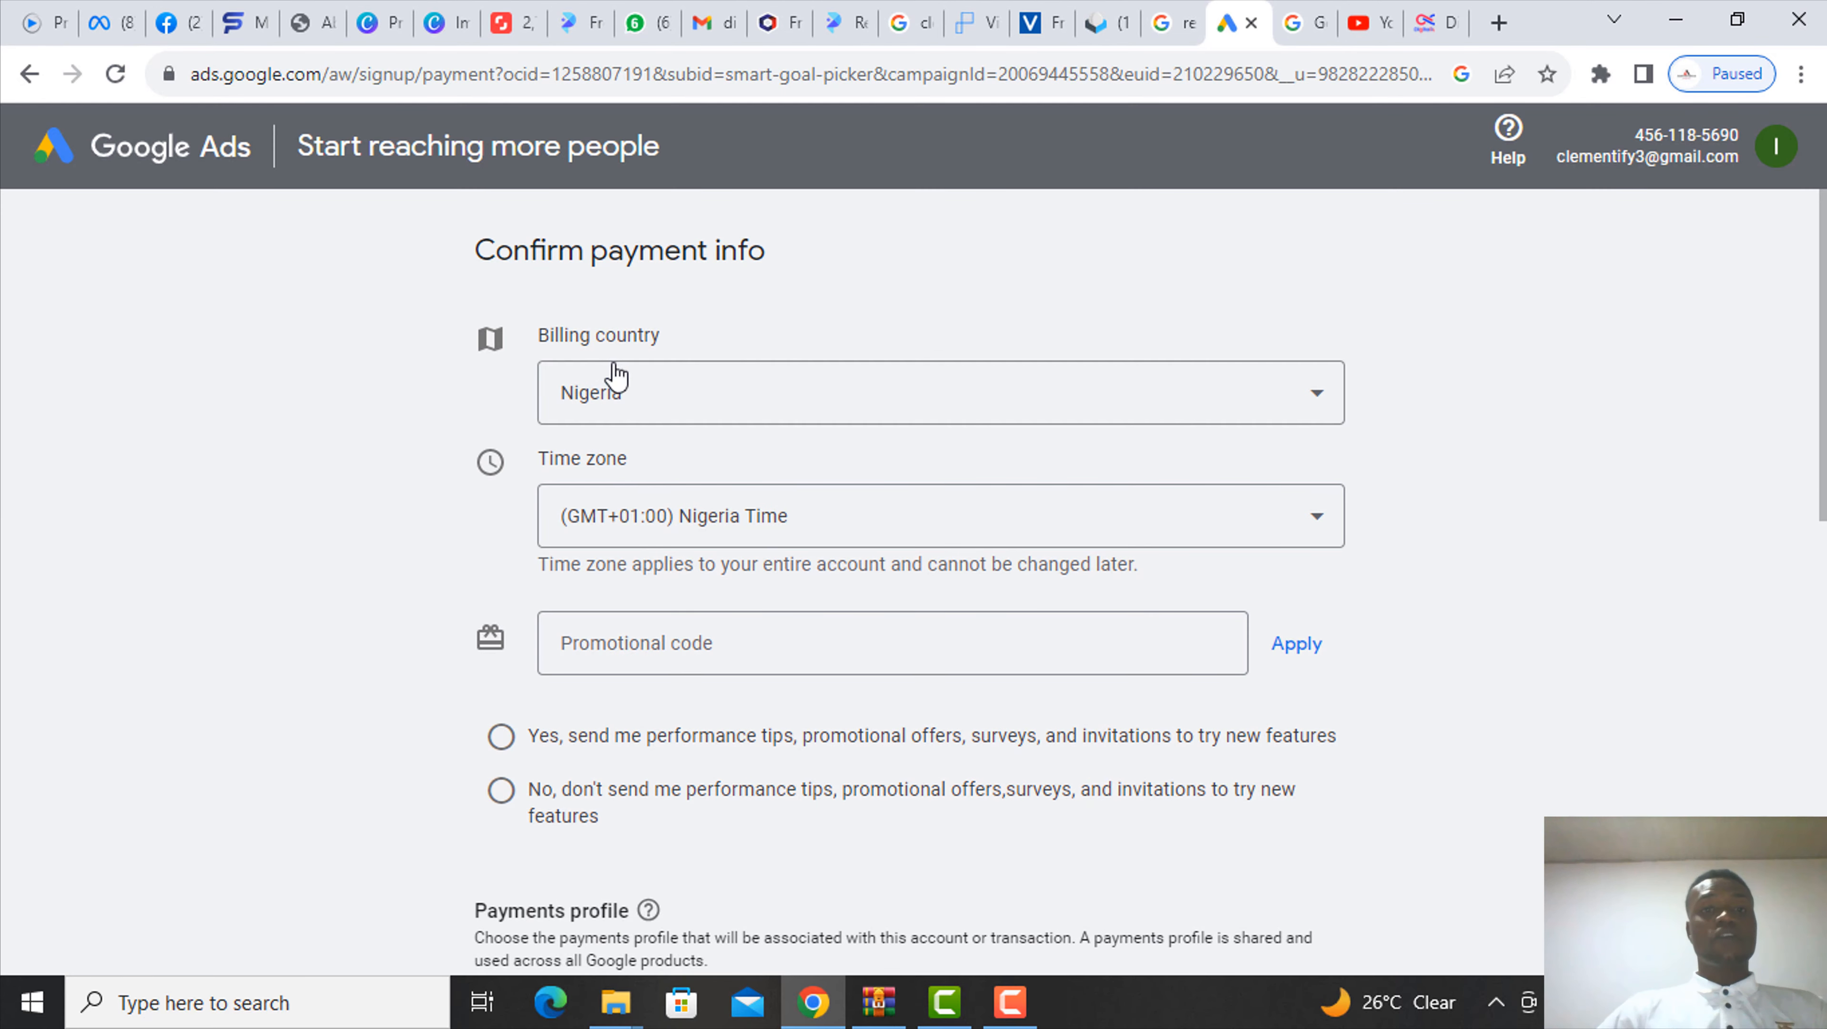
{"action": "left_click", "coordinate": [656, 409]}
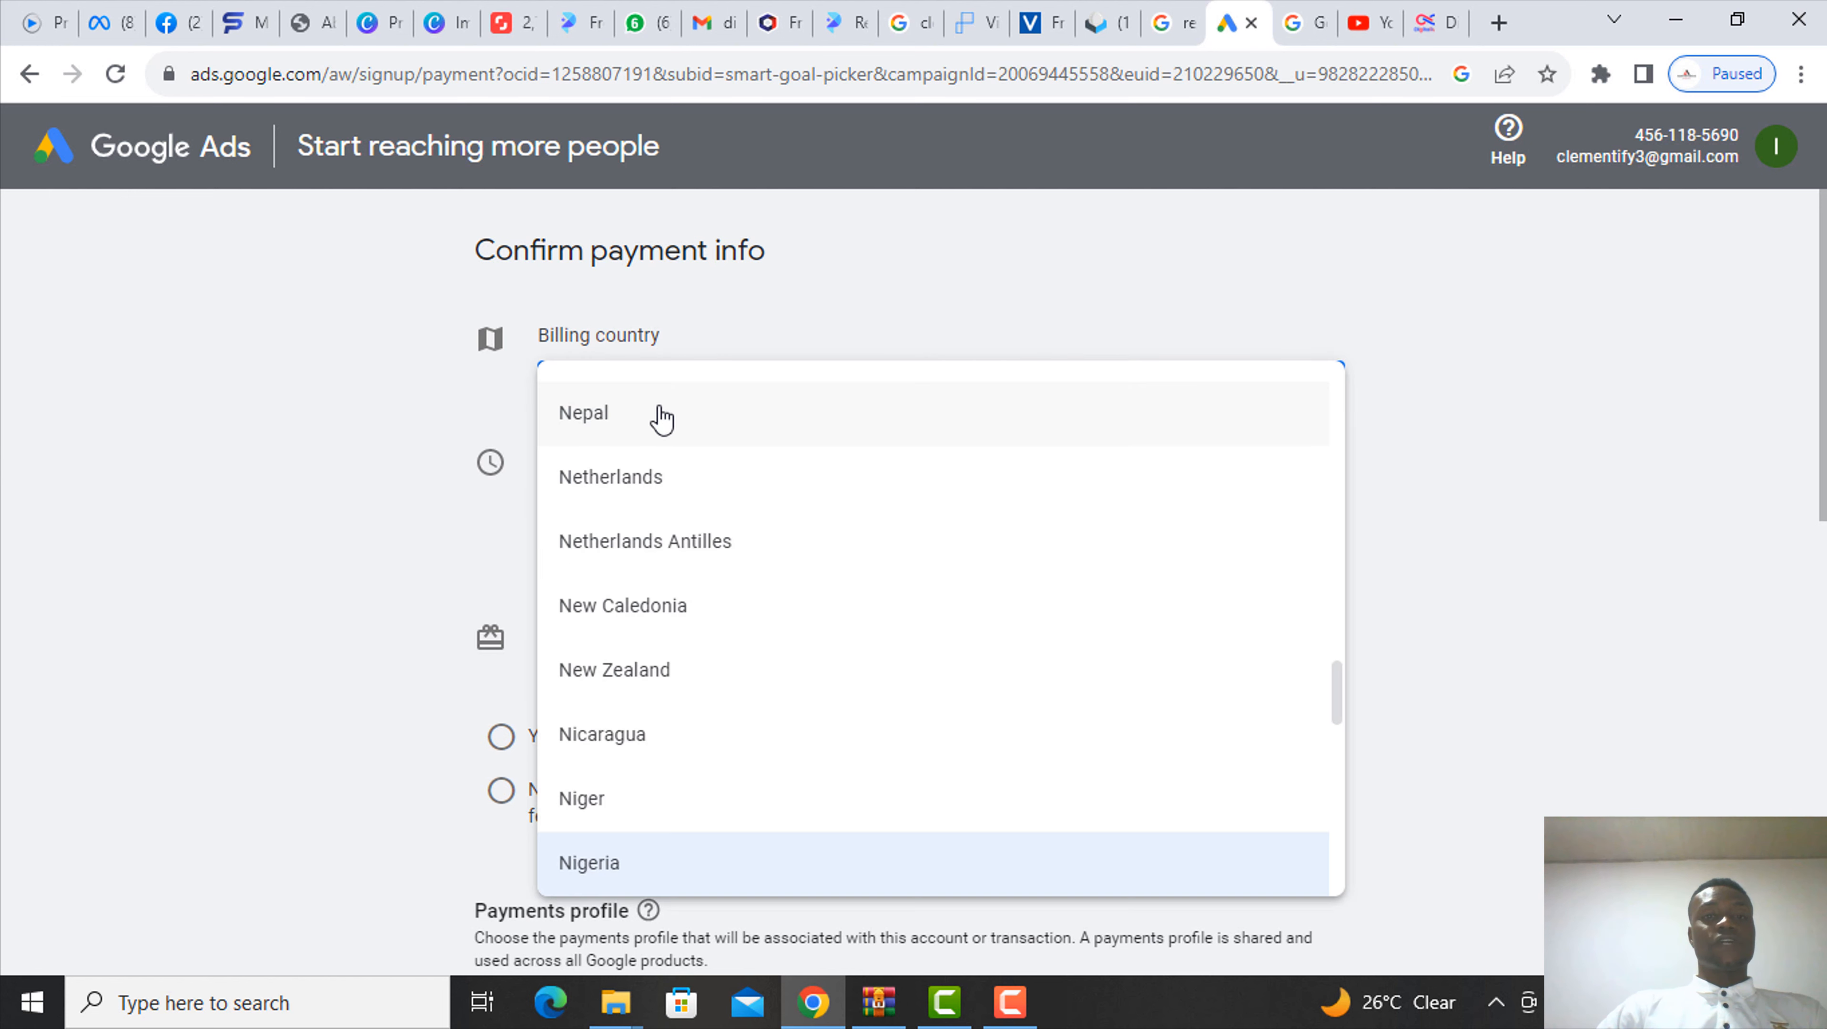
{"action": "left_click", "coordinate": [656, 863]}
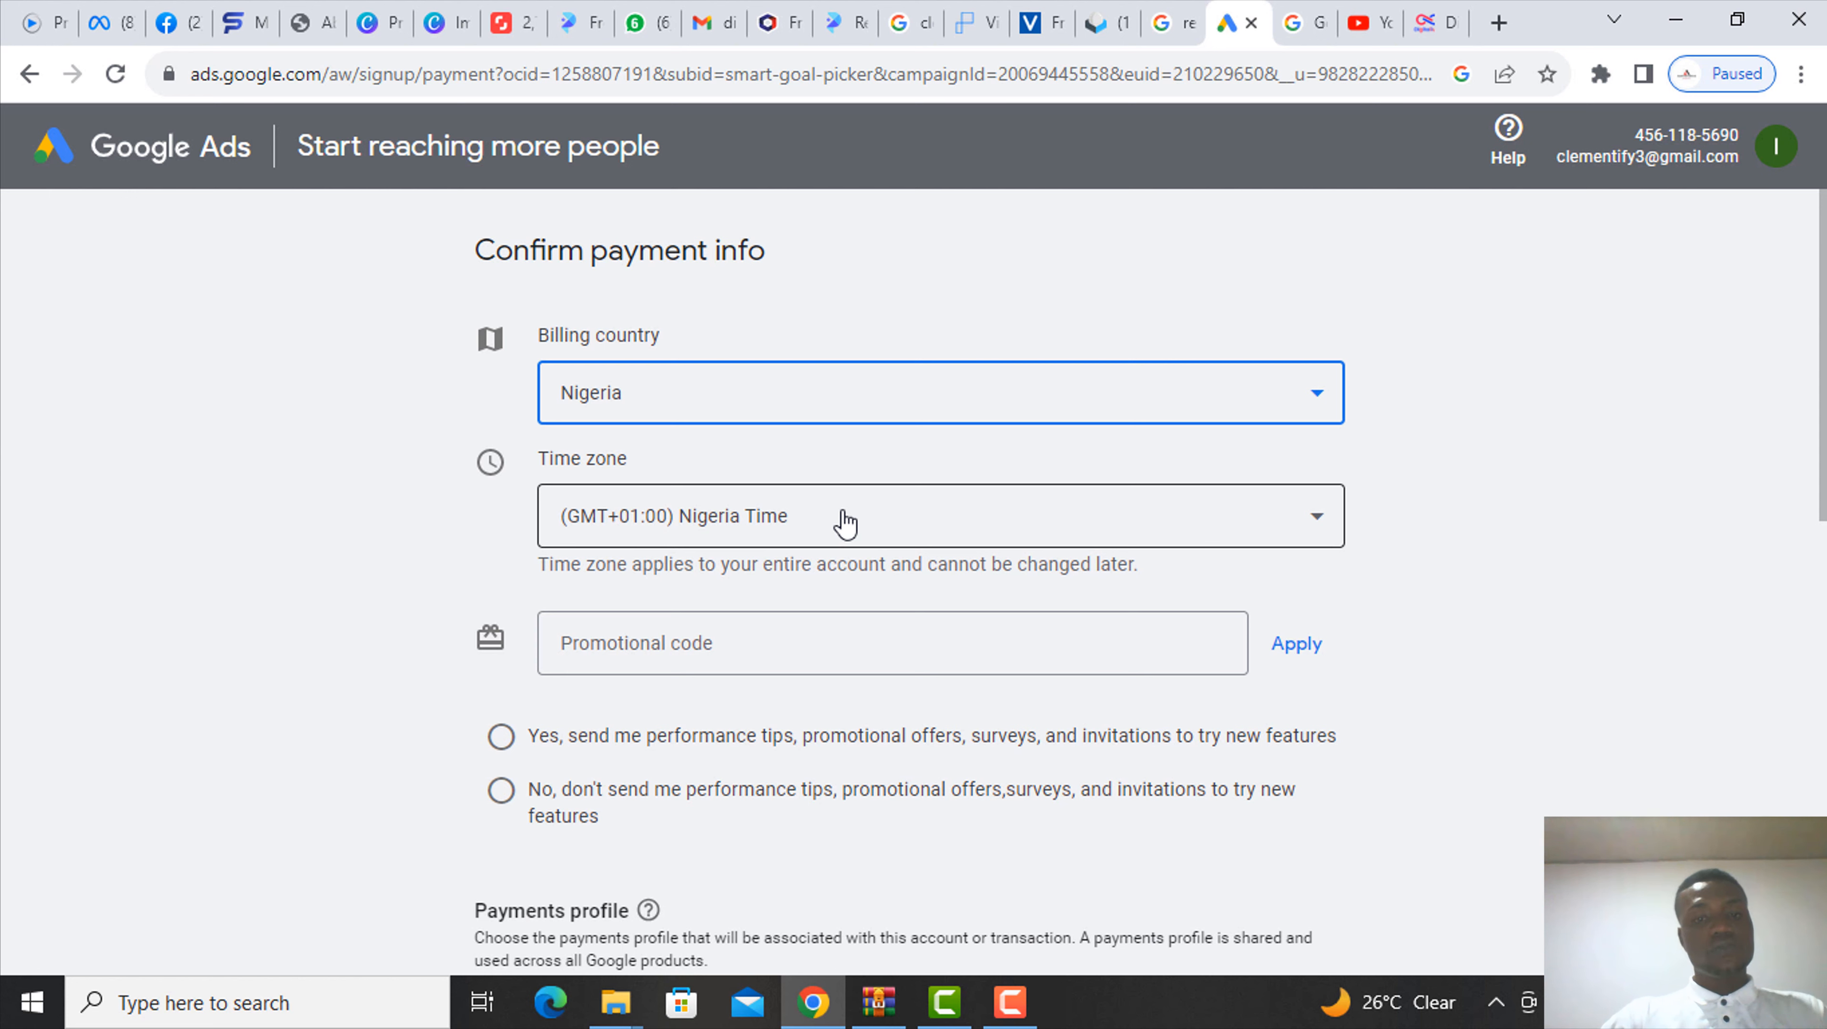
- Decline performance tips and promotional offers with 'No, don't send me'
{"action": "scroll", "coordinate": [844, 522], "scroll_direction": "down", "scroll_amount": 3}
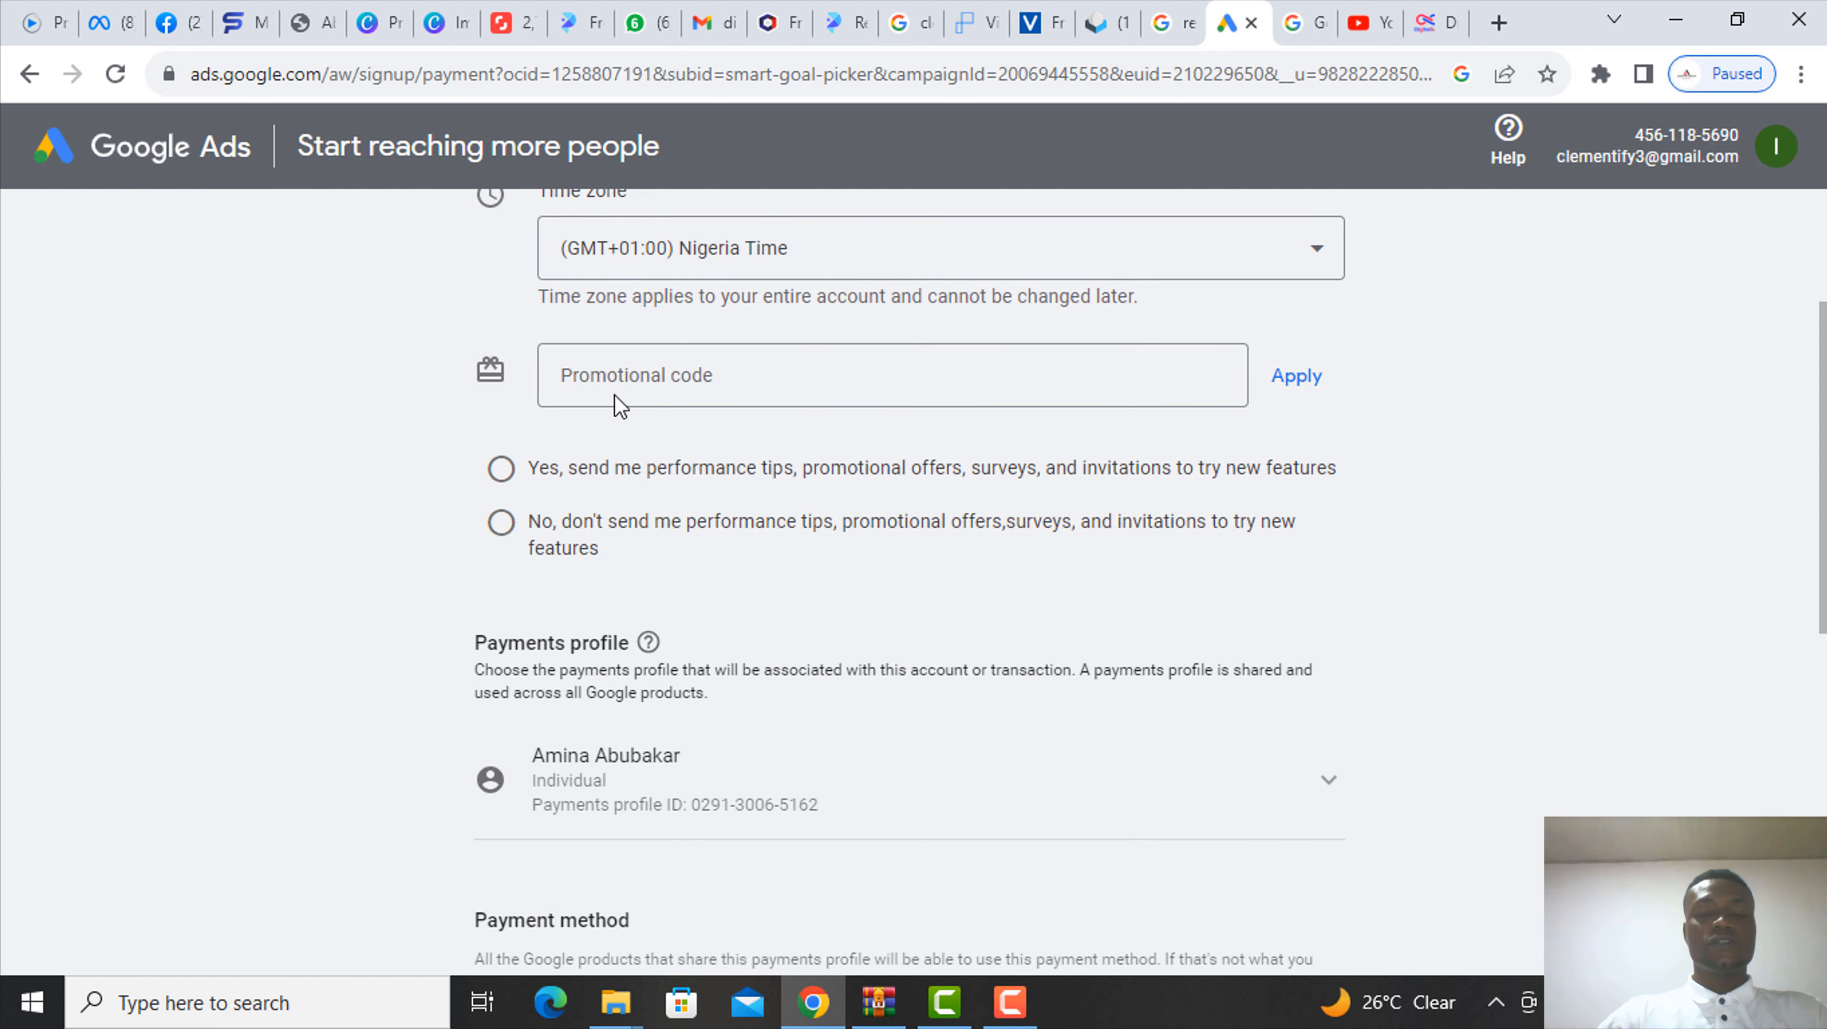
{"action": "left_click", "coordinate": [767, 378]}
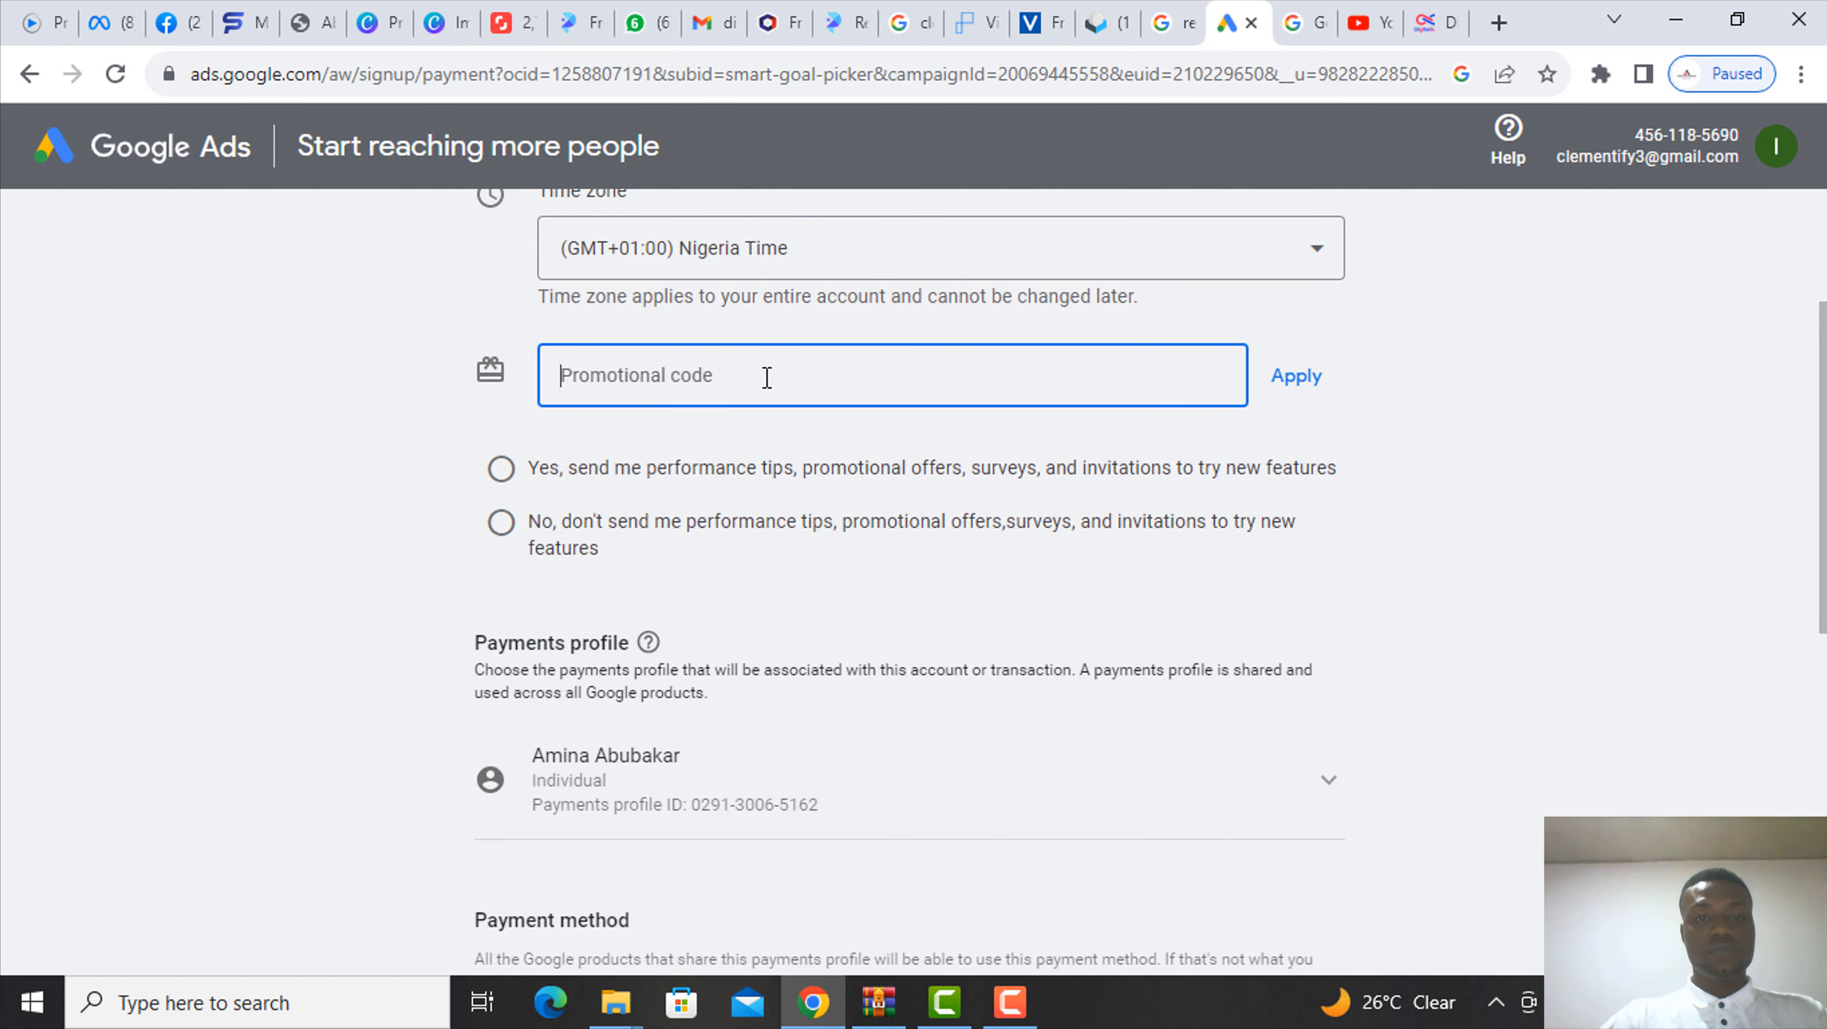
{"action": "left_click", "coordinate": [817, 451]}
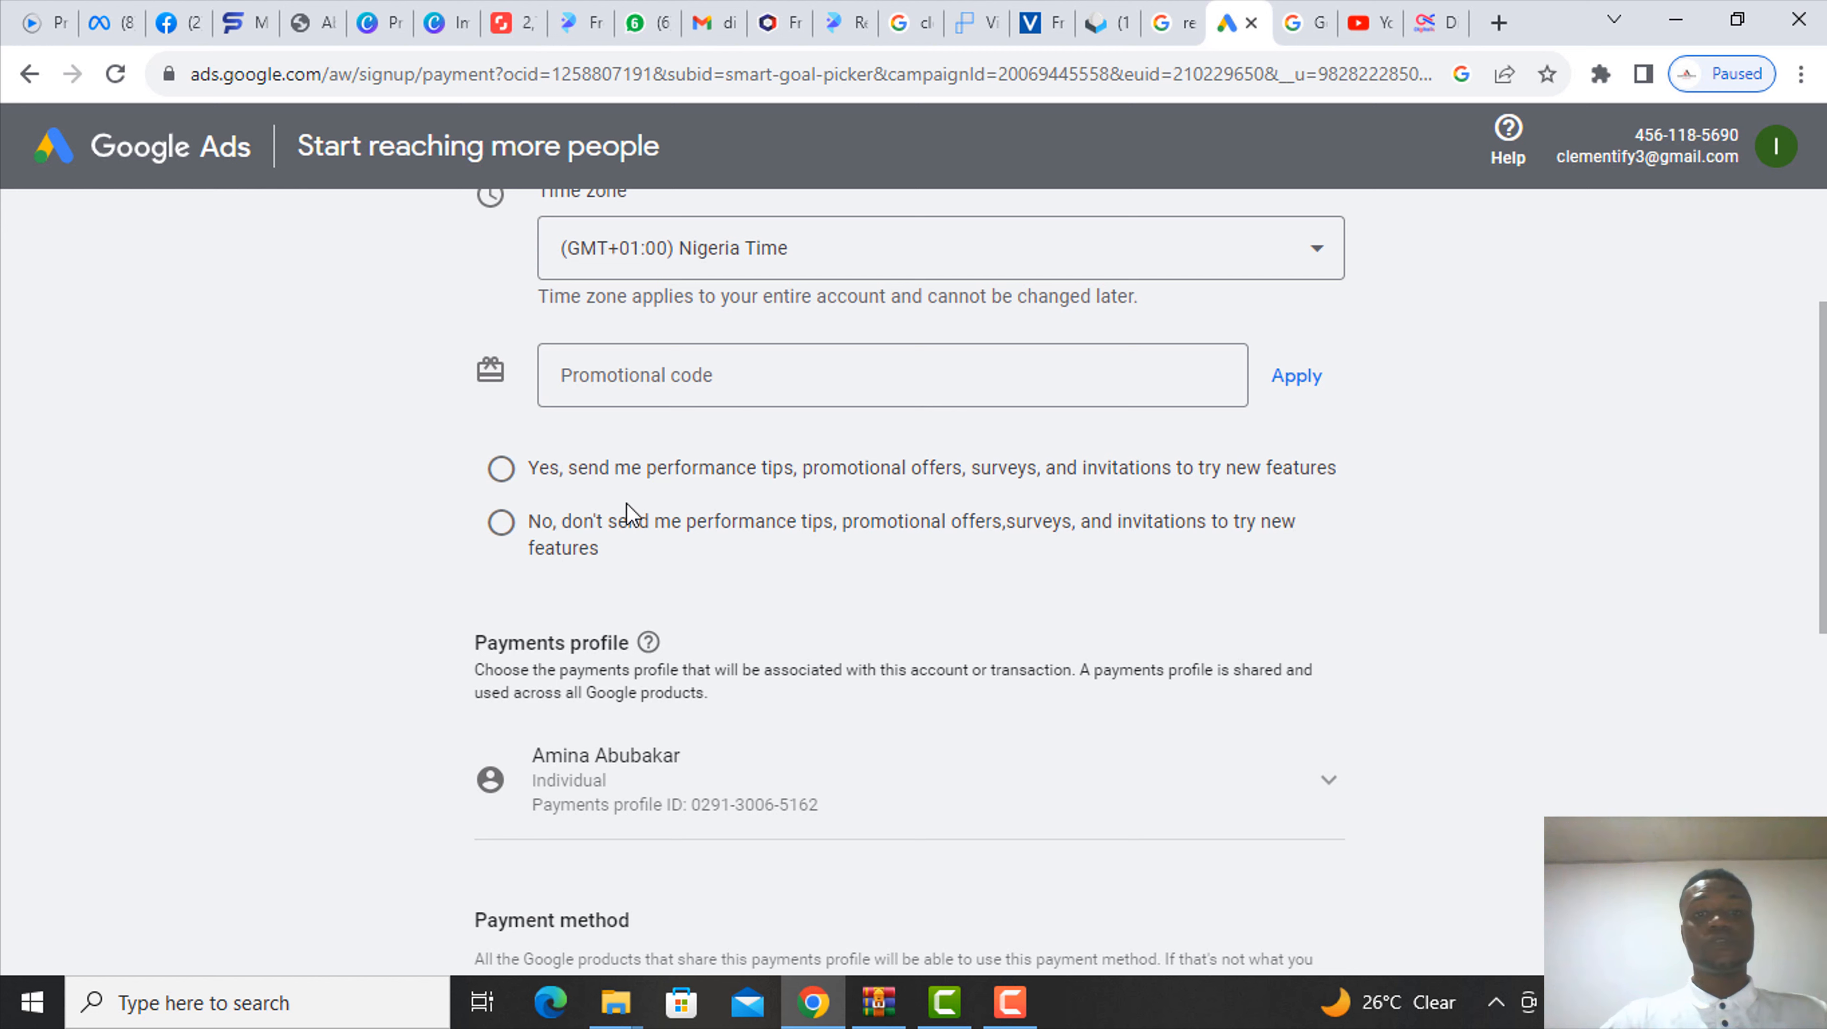
{"action": "left_click", "coordinate": [502, 524]}
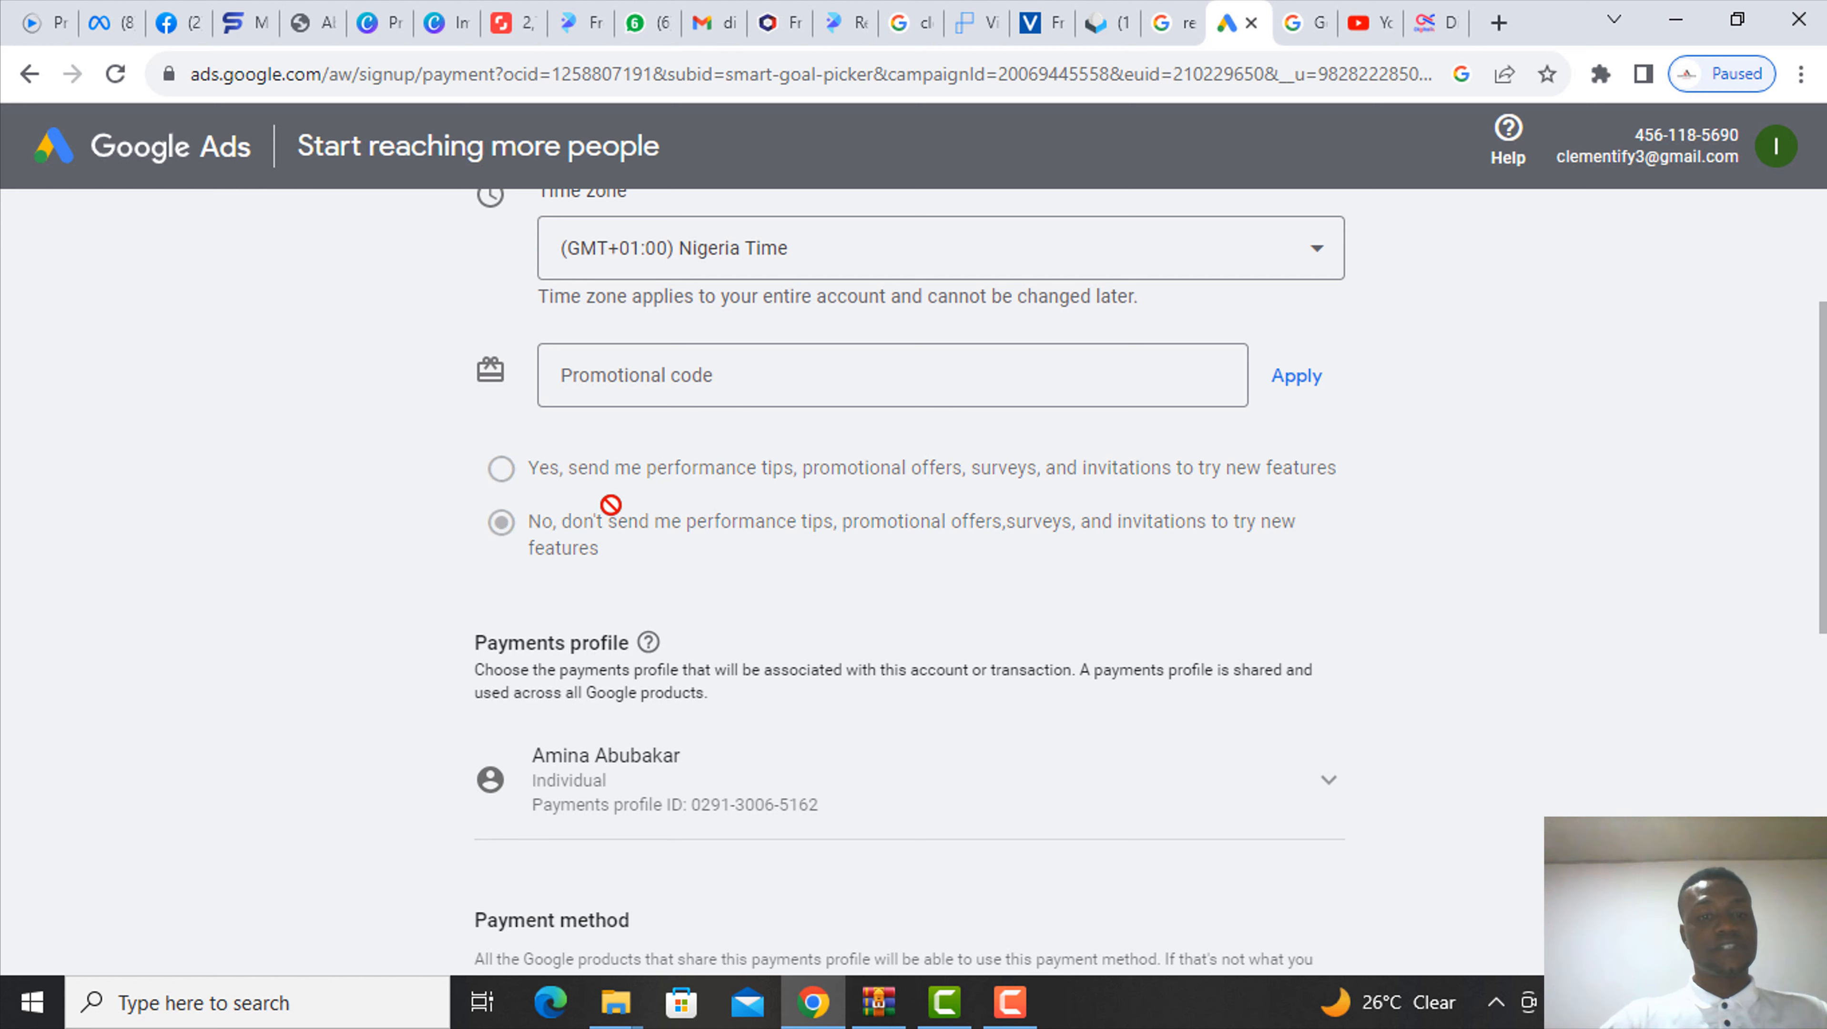
{"action": "scroll", "coordinate": [1056, 577], "scroll_direction": "down", "scroll_amount": 2}
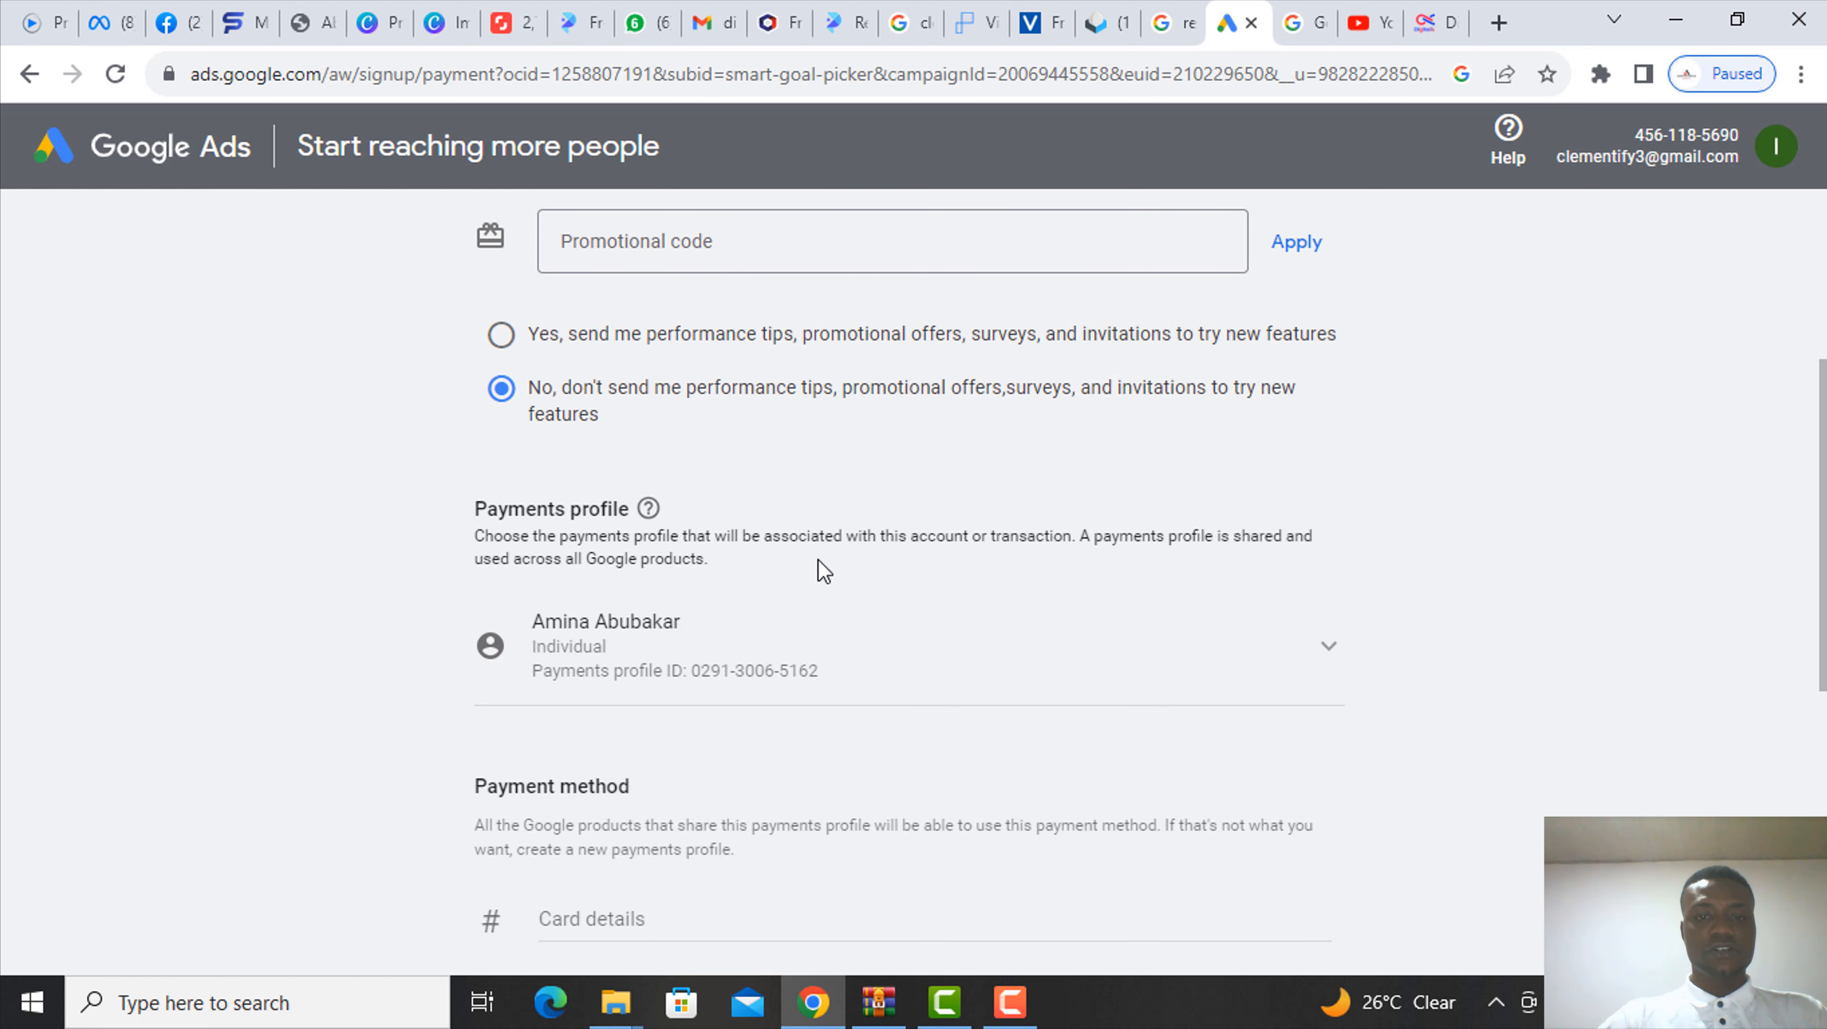
{"action": "scroll", "coordinate": [823, 569], "scroll_direction": "down", "scroll_amount": 2}
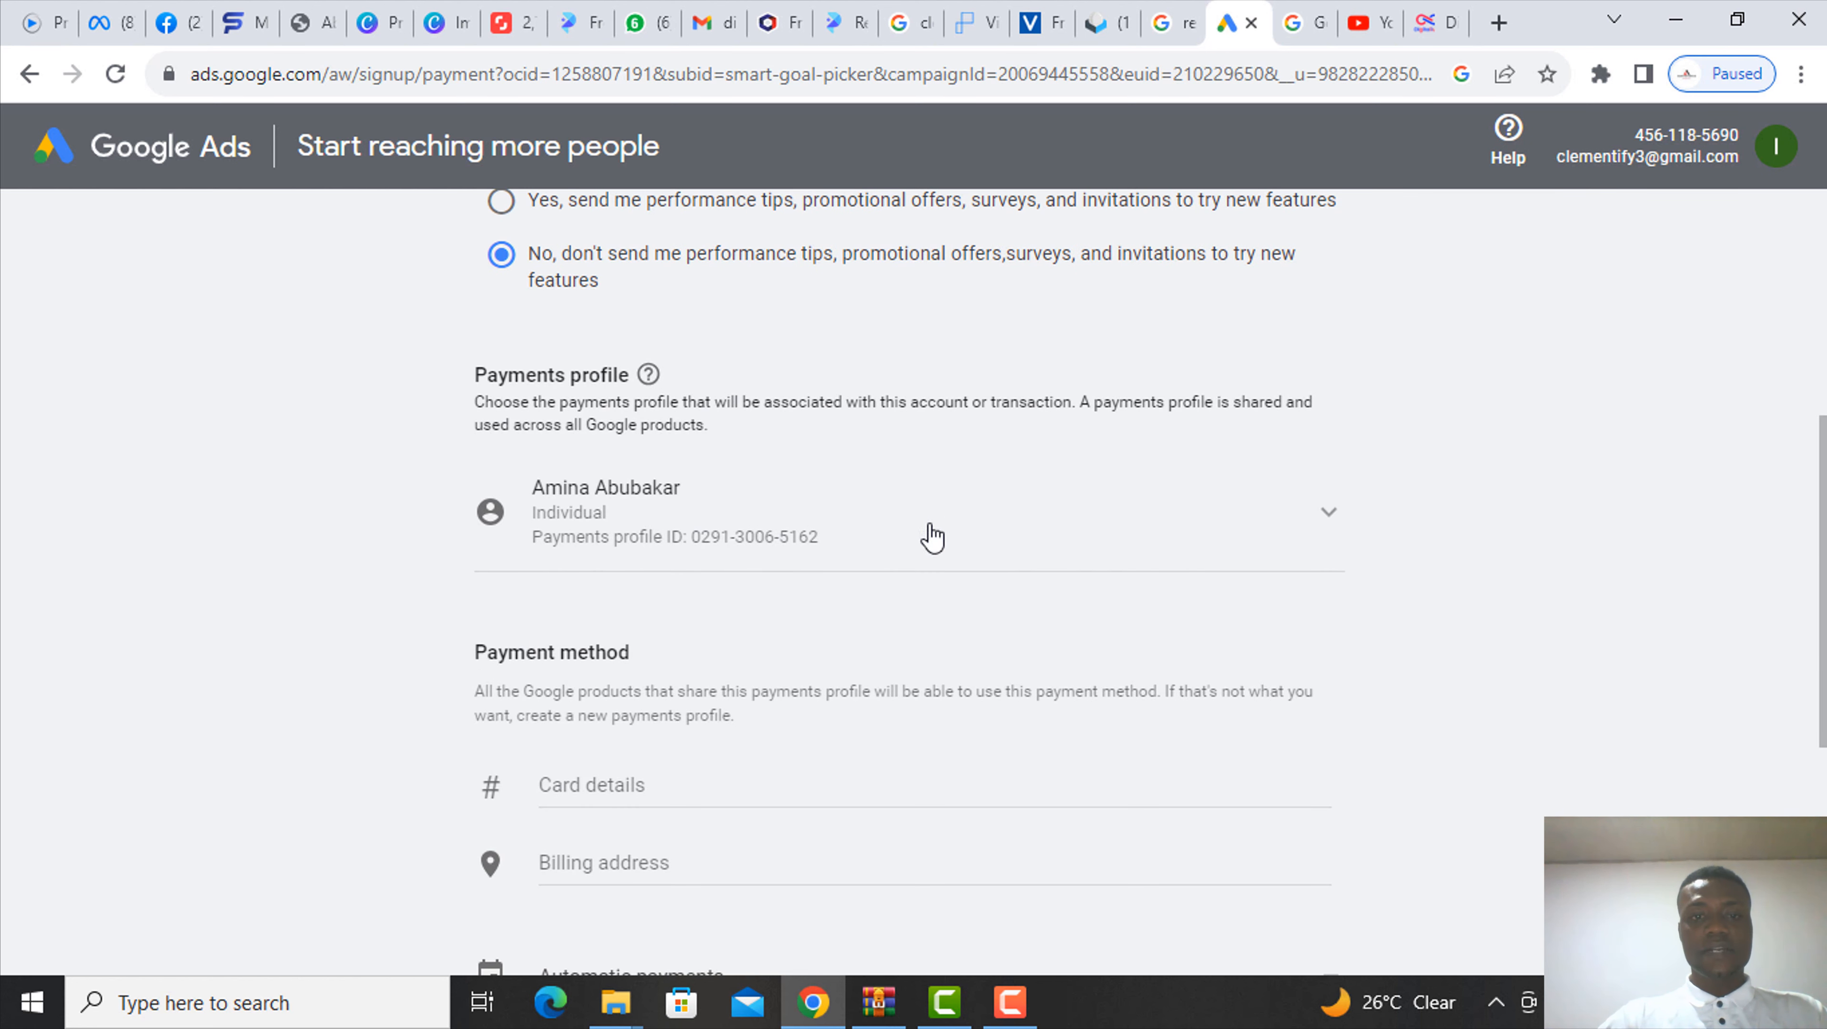
- Choose to create a new payments profile
{"action": "left_click", "coordinate": [1333, 514]}
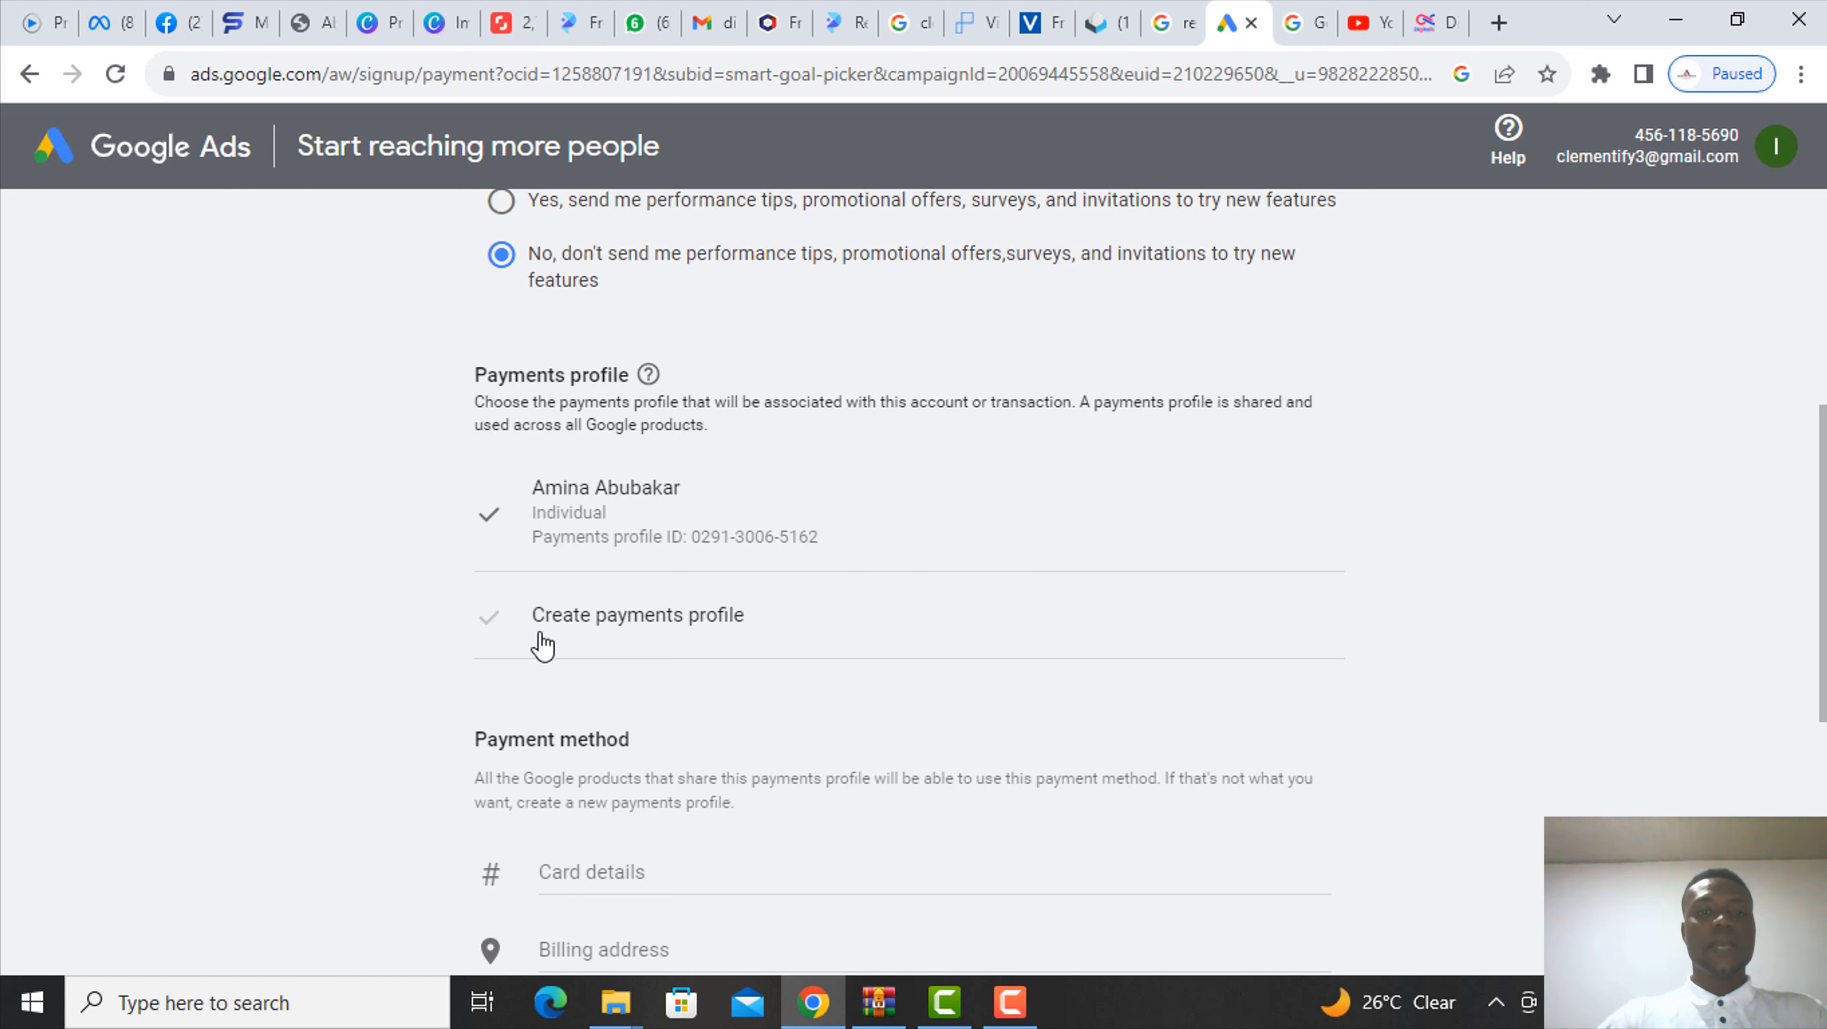
{"action": "left_click", "coordinate": [588, 629]}
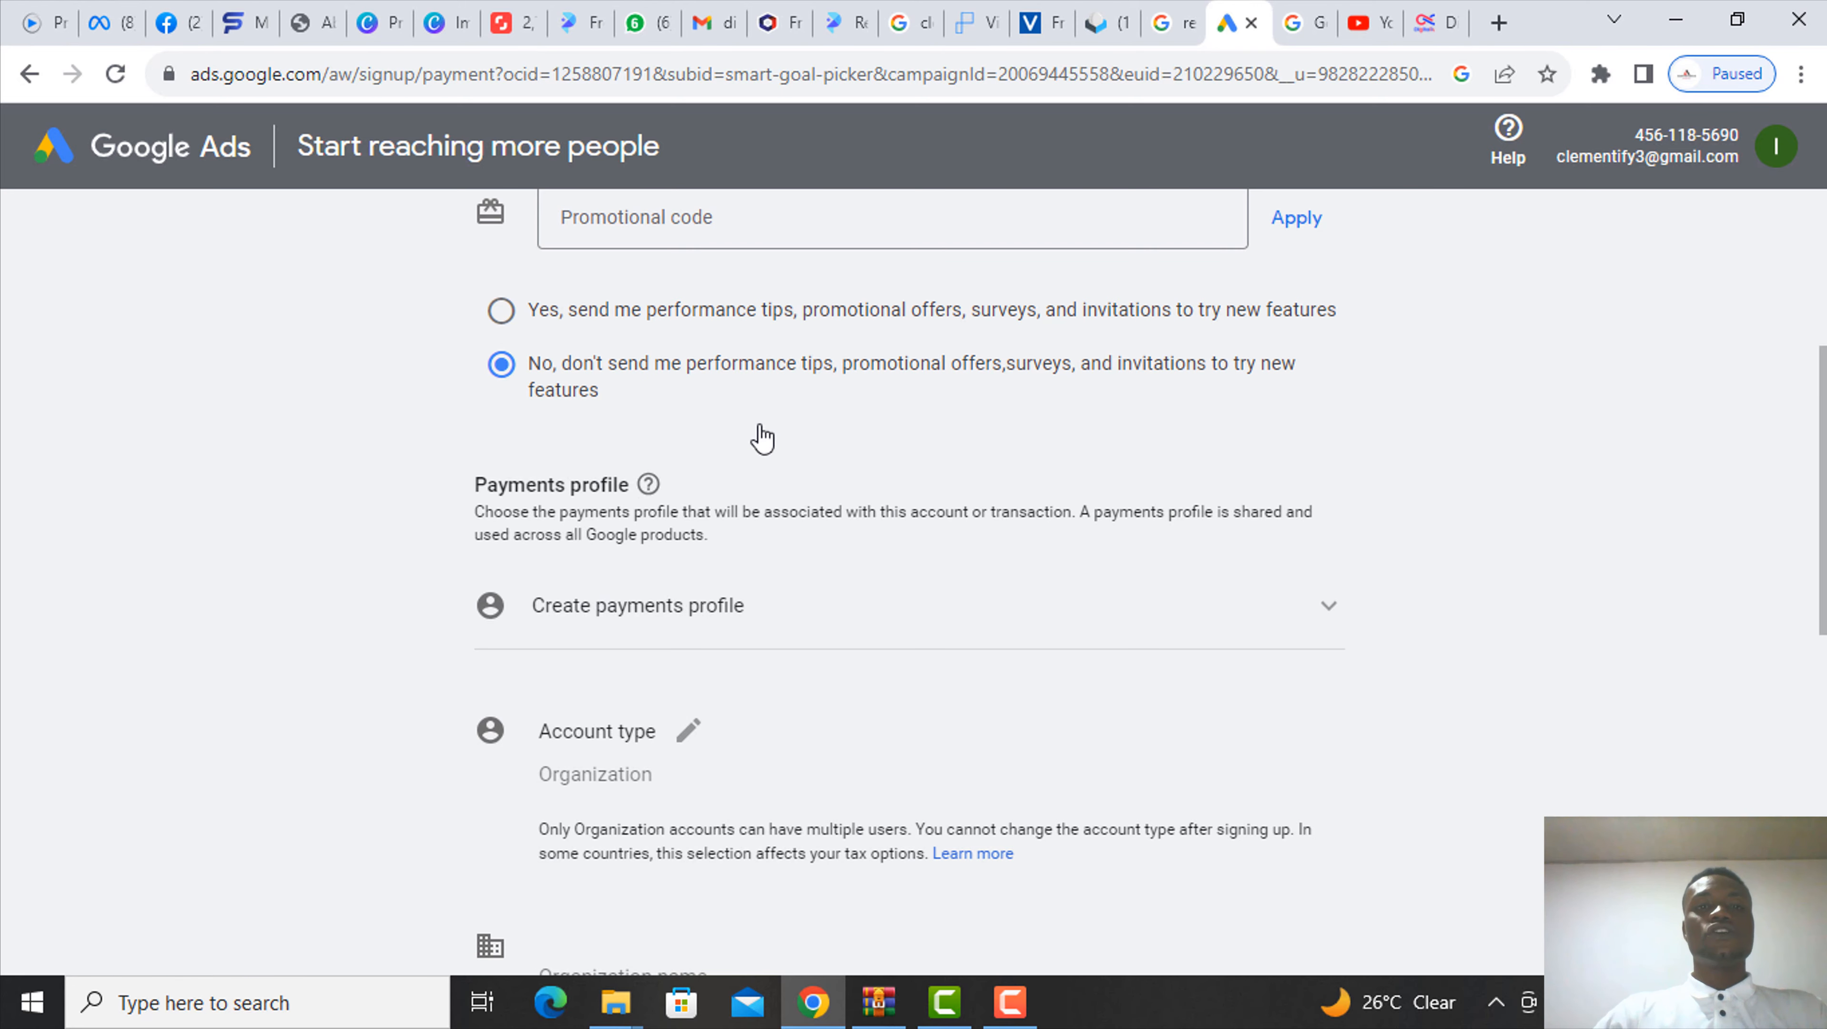
{"action": "scroll", "coordinate": [828, 567], "scroll_direction": "down", "scroll_amount": 5}
{"action": "scroll", "coordinate": [747, 522], "scroll_direction": "up", "scroll_amount": 3}
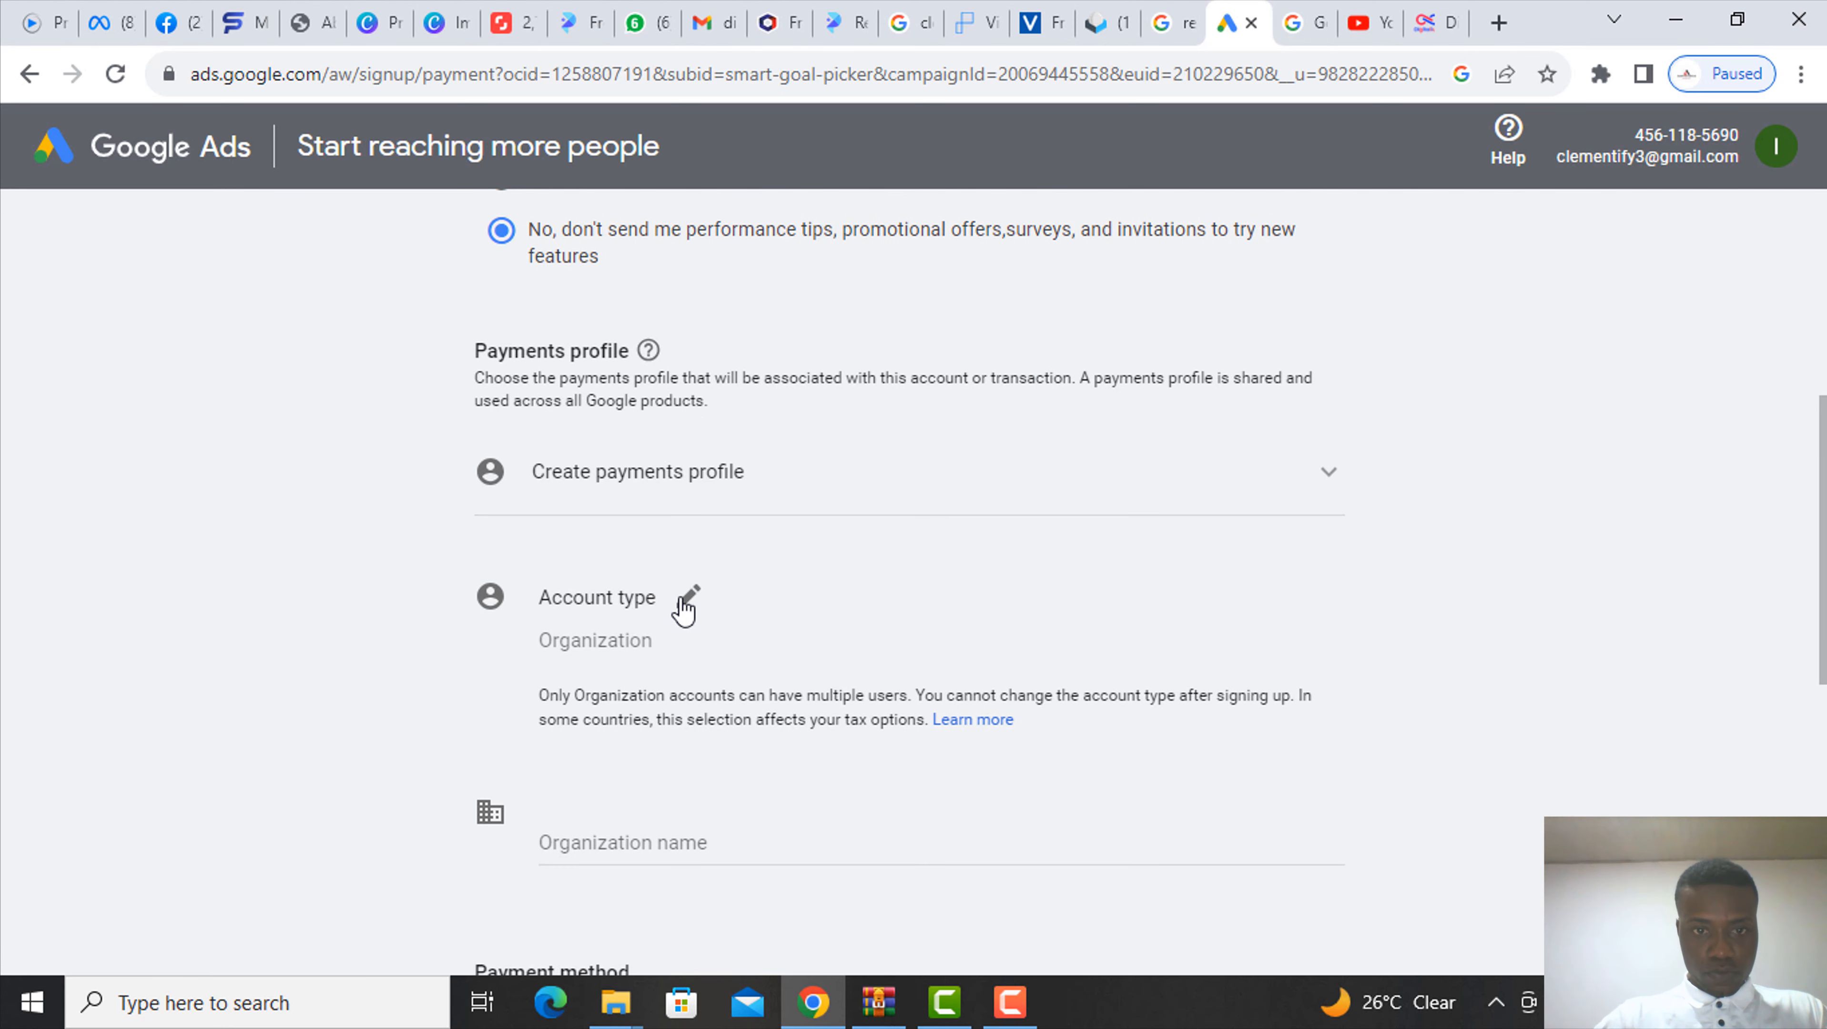
- Change the account type from Organization to Individual
{"action": "left_click", "coordinate": [687, 596]}
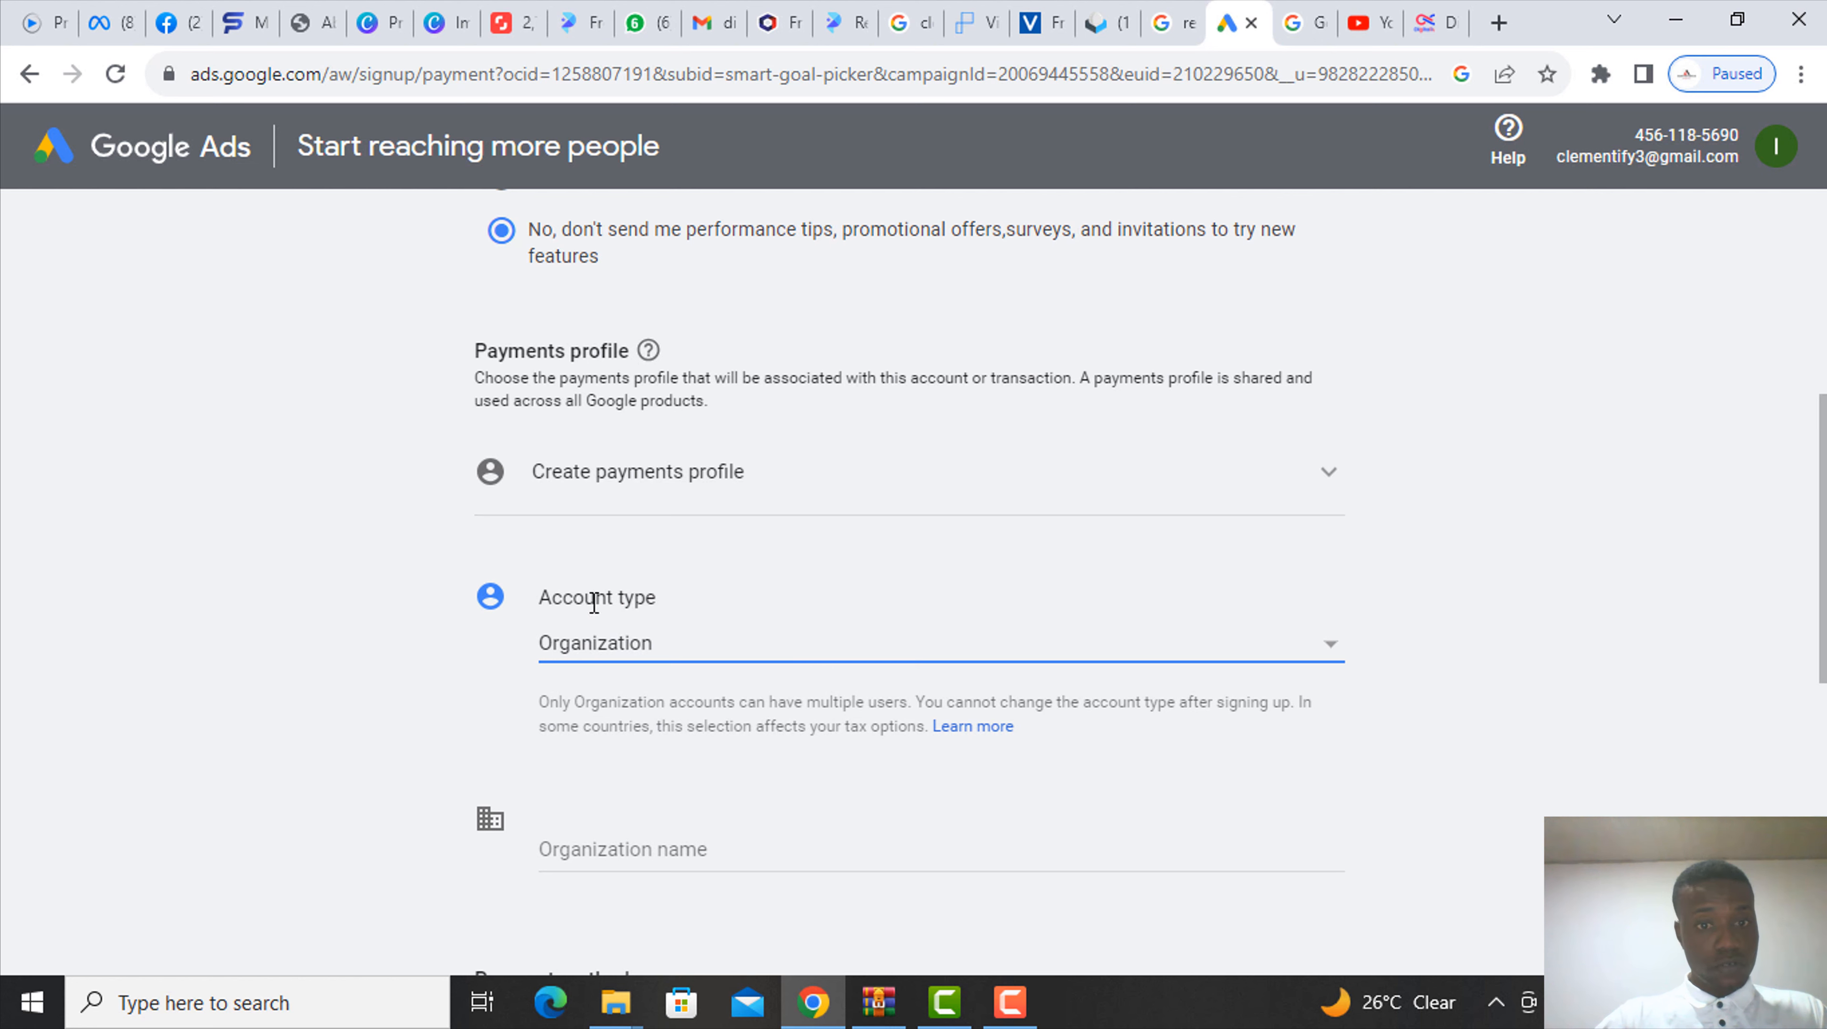
{"action": "left_click", "coordinate": [698, 650]}
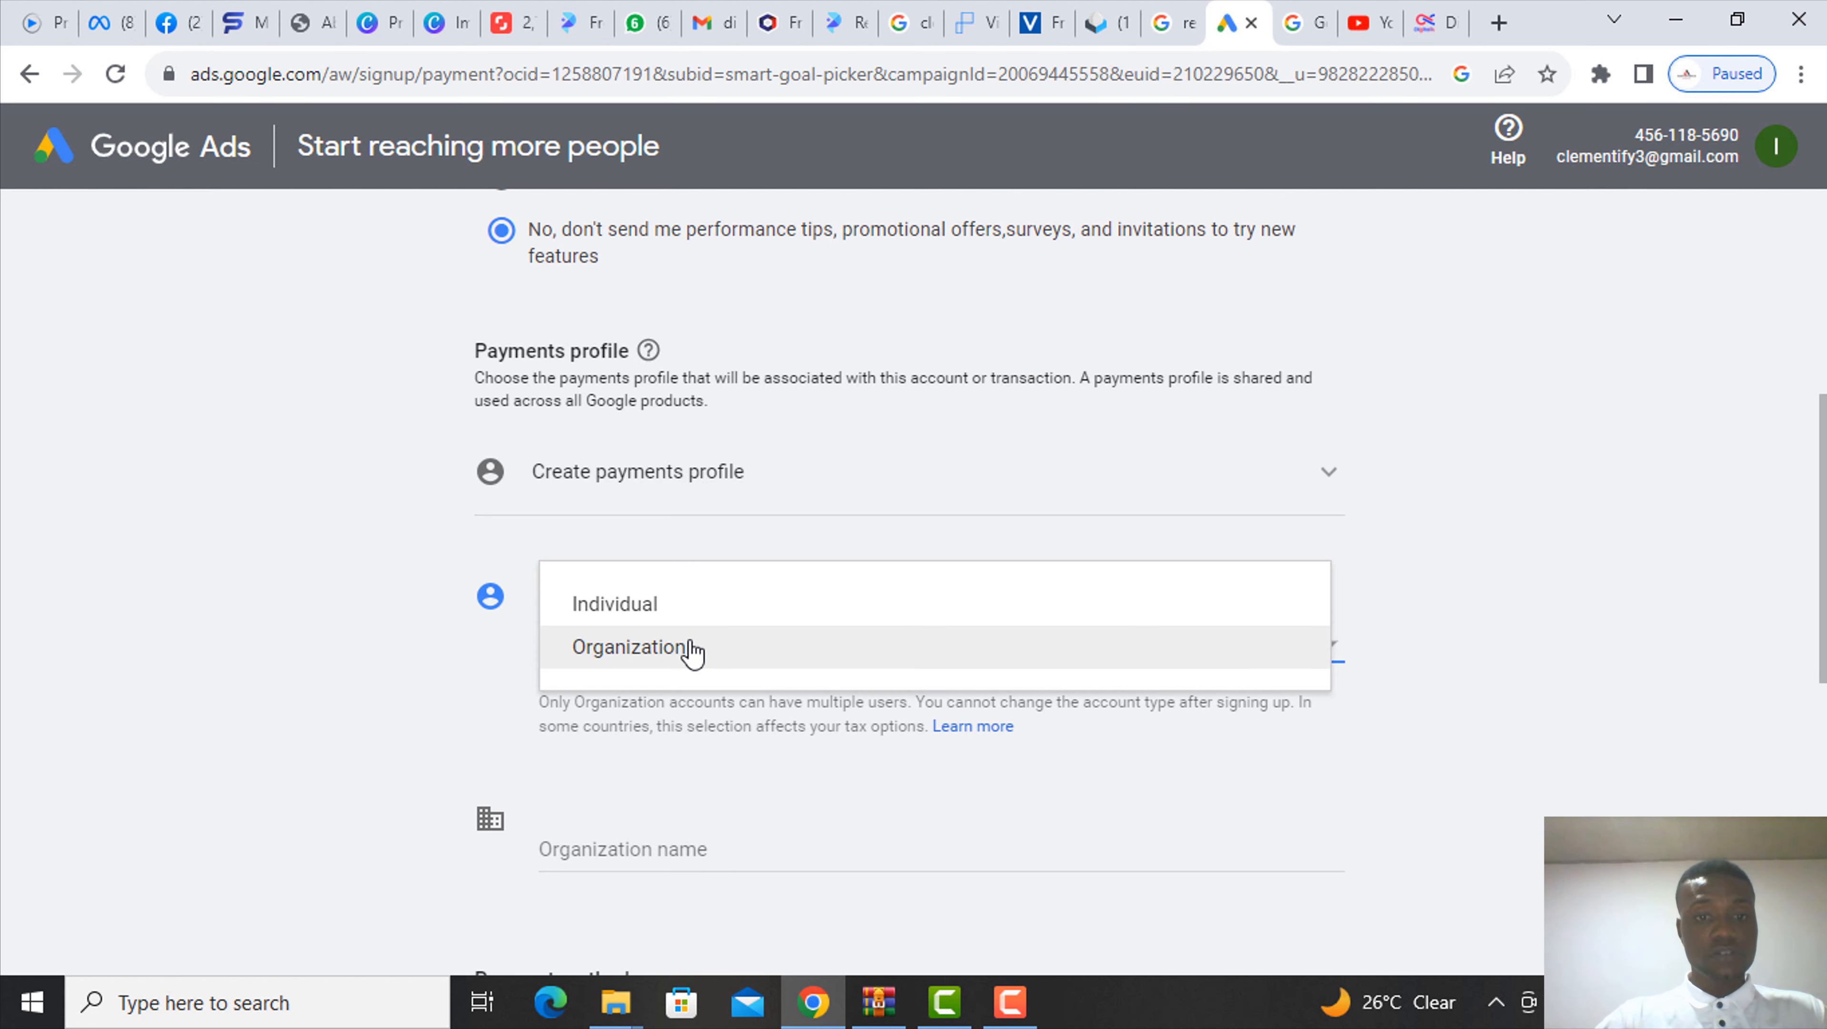
{"action": "left_click", "coordinate": [640, 619]}
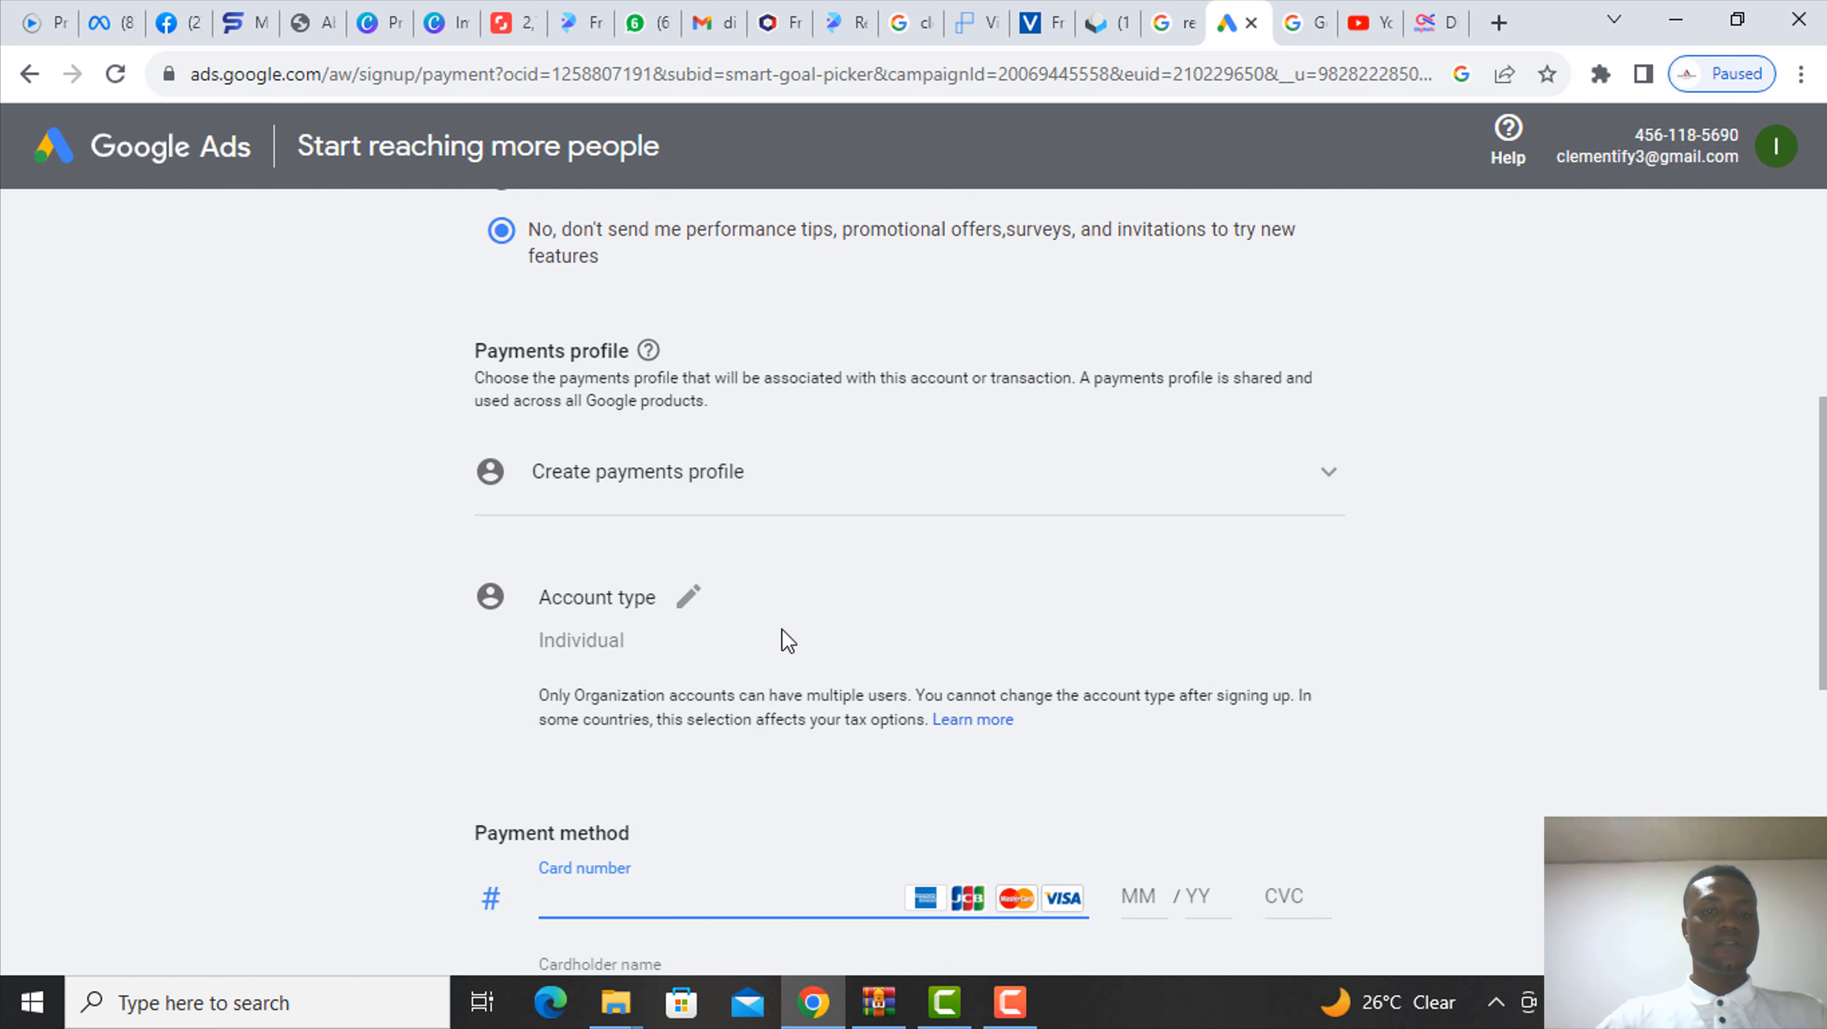
{"action": "scroll", "coordinate": [661, 621], "scroll_direction": "down", "scroll_amount": 3}
{"action": "scroll", "coordinate": [670, 638], "scroll_direction": "down", "scroll_amount": 3}
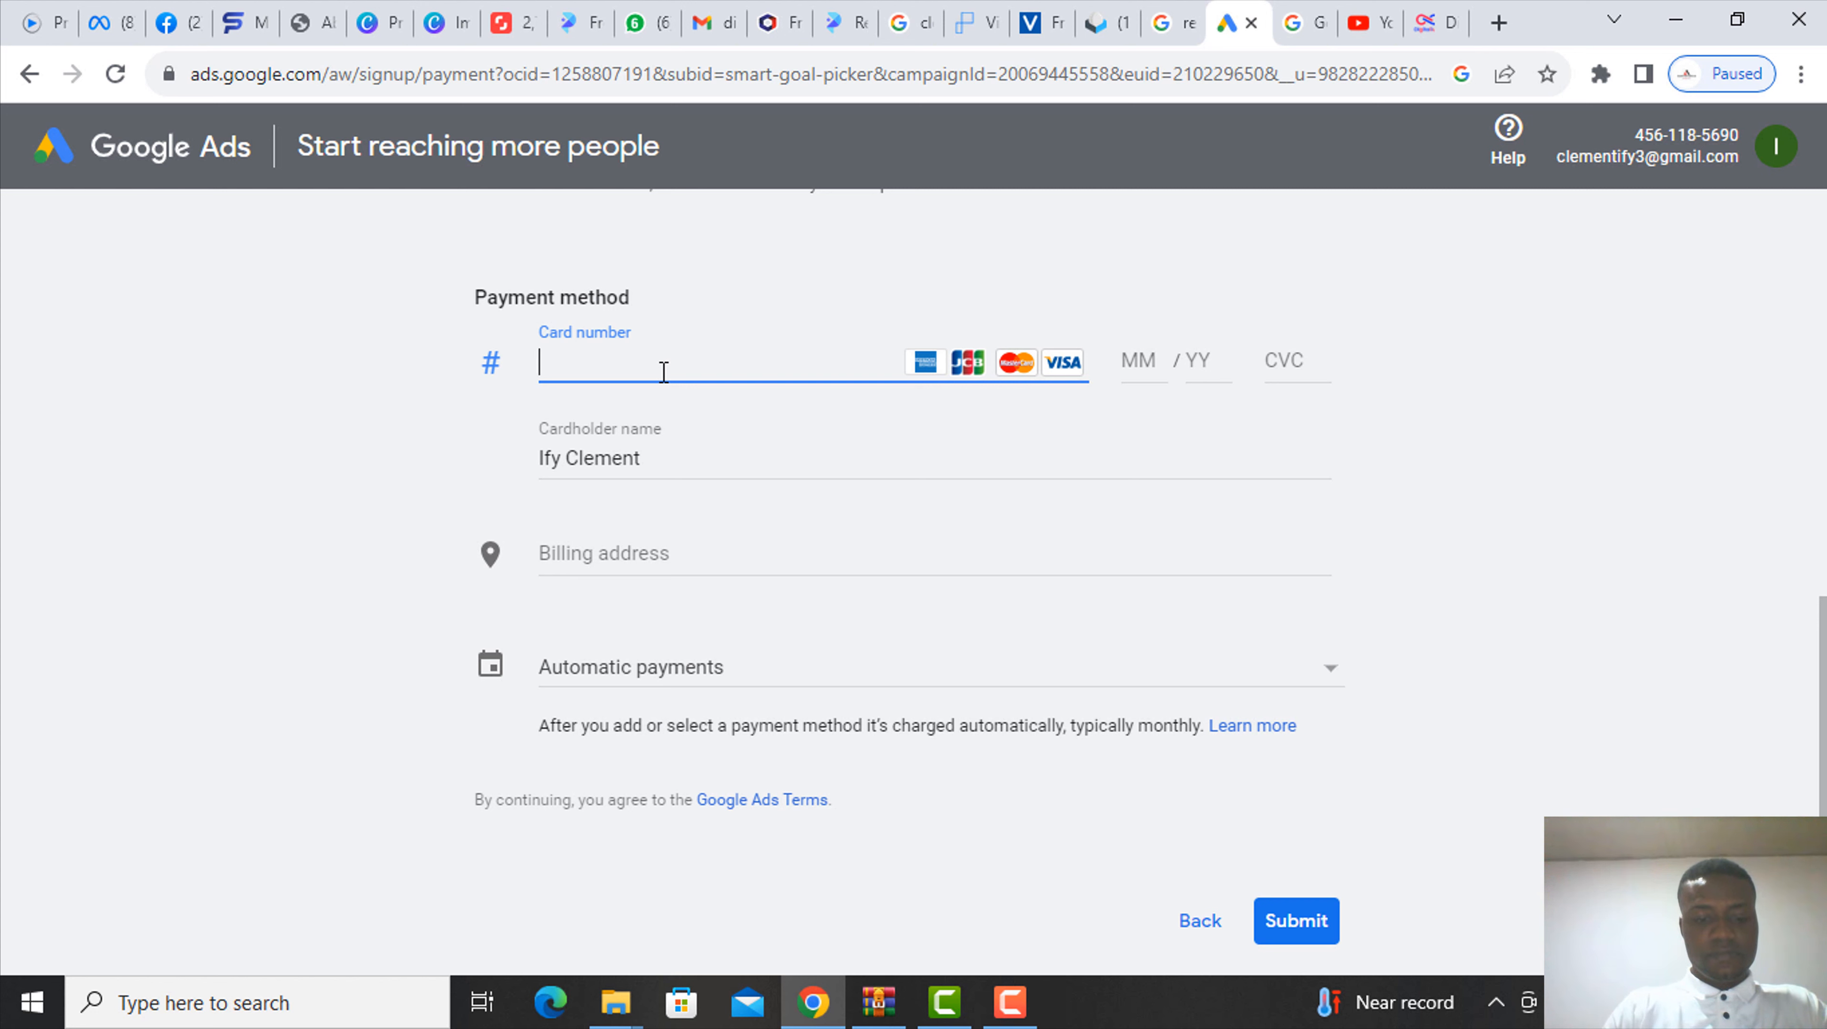
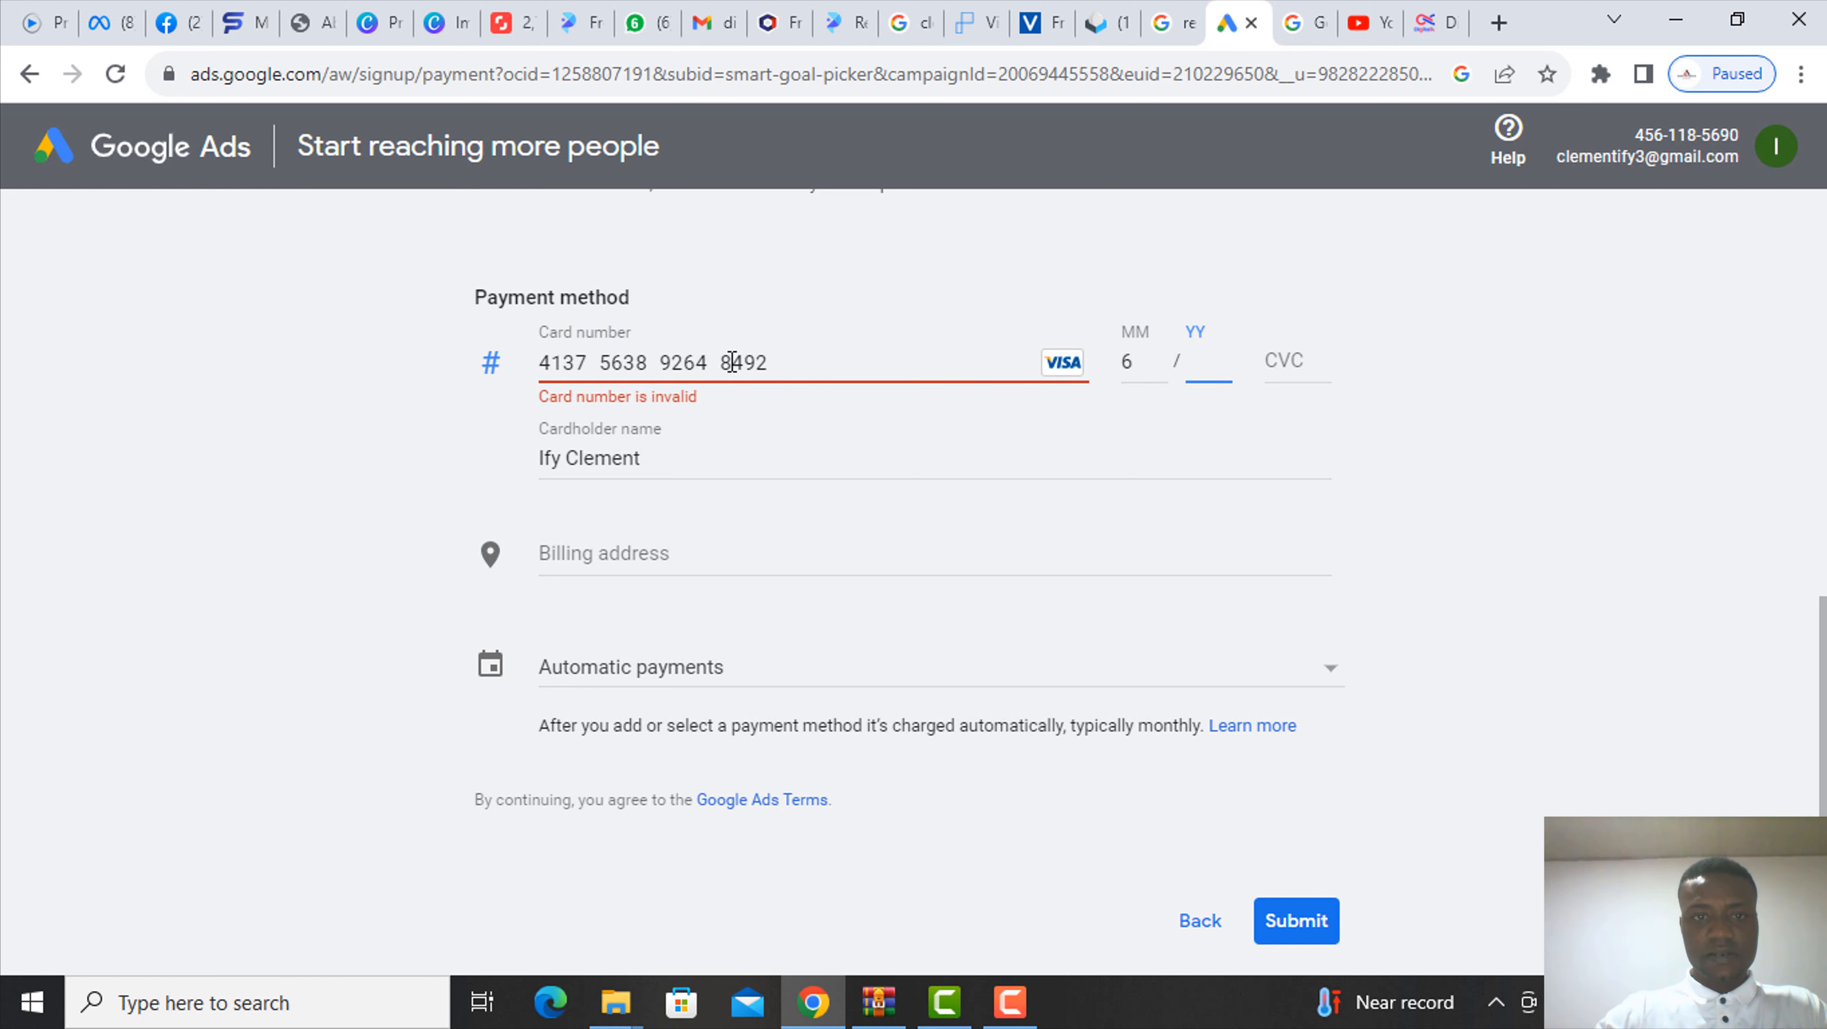
- Enter the card number for the payment method, correcting its last digit
{"action": "left_click", "coordinate": [776, 370]}
{"action": "key", "text": "BackSpace"}
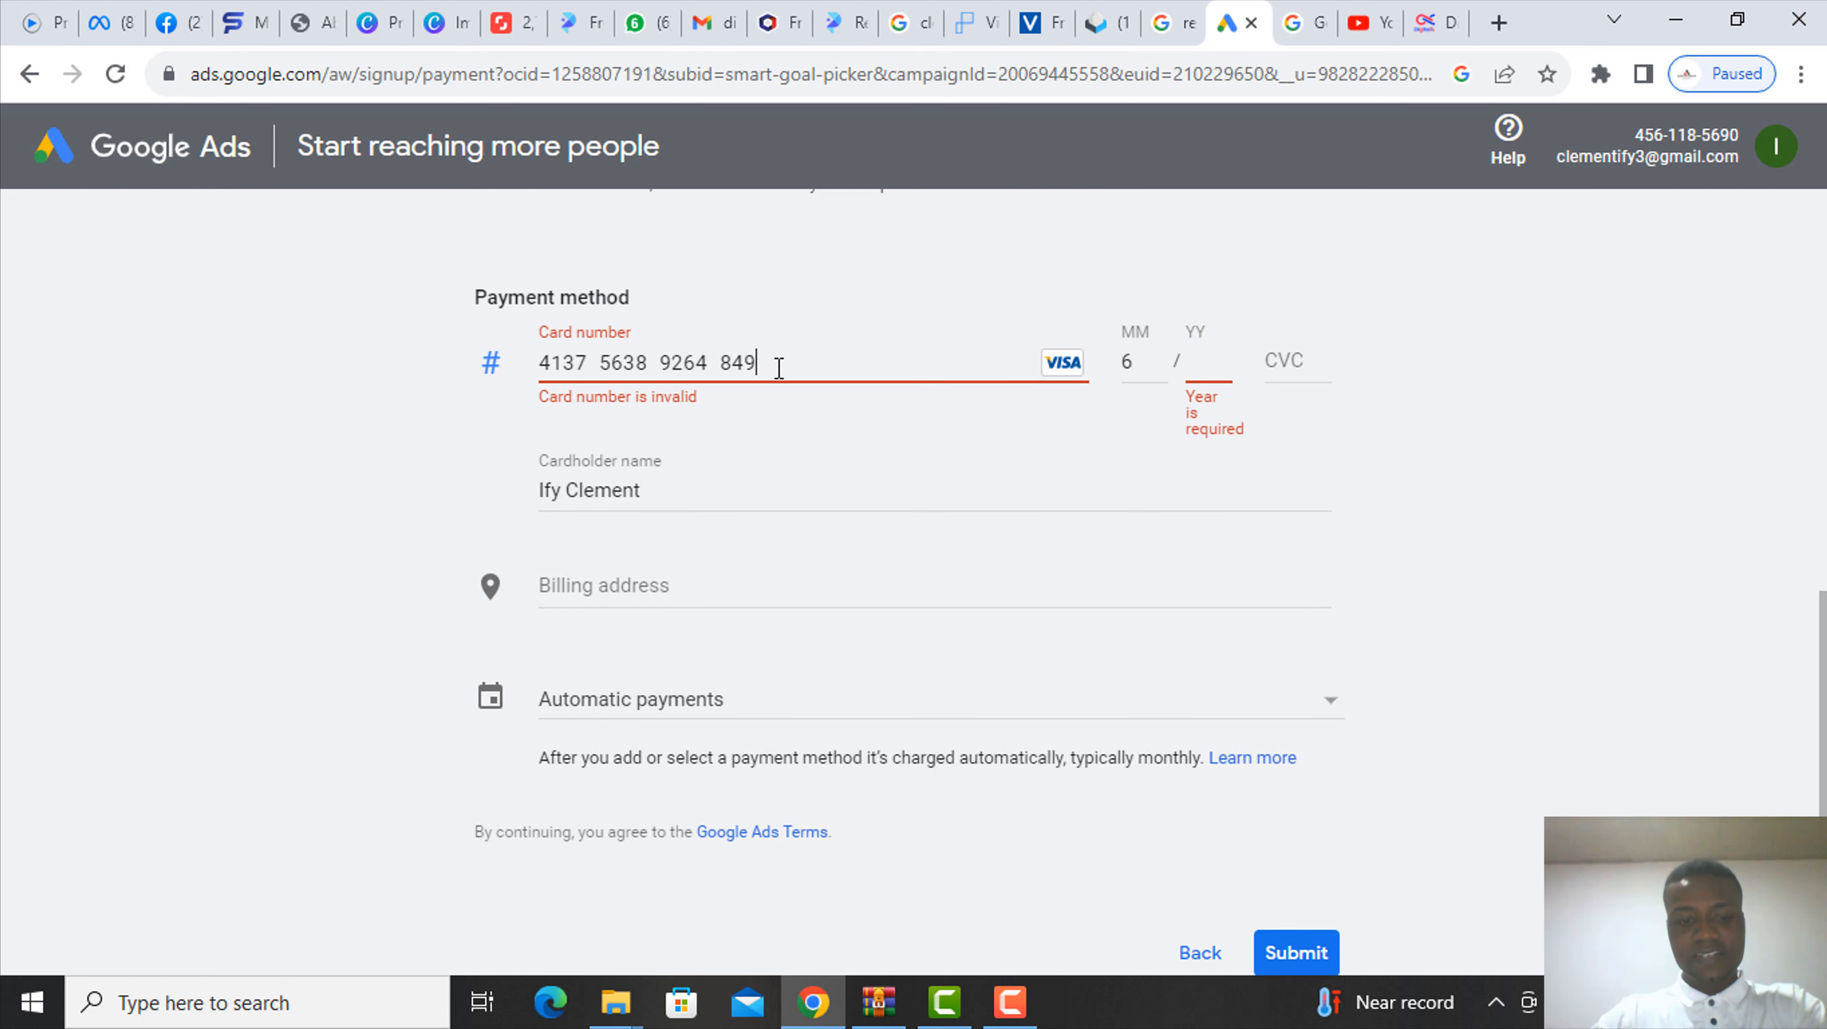
{"action": "type", "text": "1"}
- Fill in the card's expiry month and year (ending in 25) and the security code
{"action": "left_click", "coordinate": [1198, 363]}
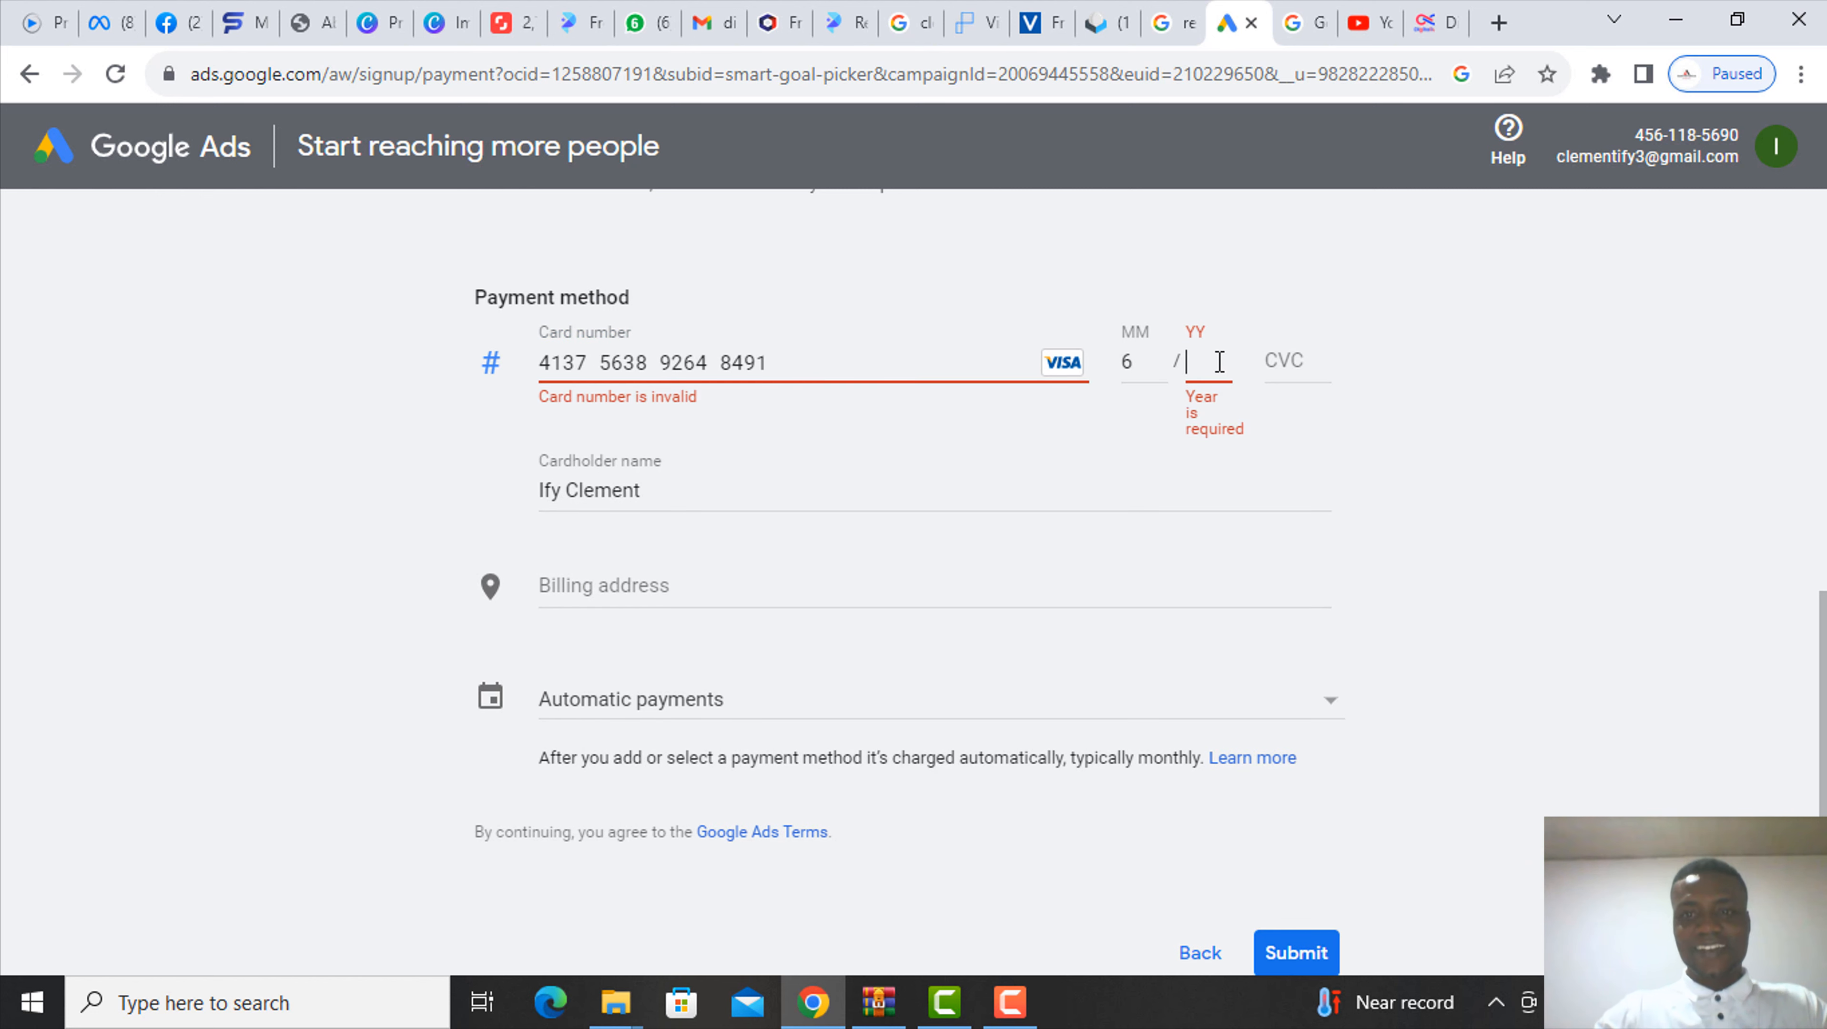
{"action": "type", "text": "1"}
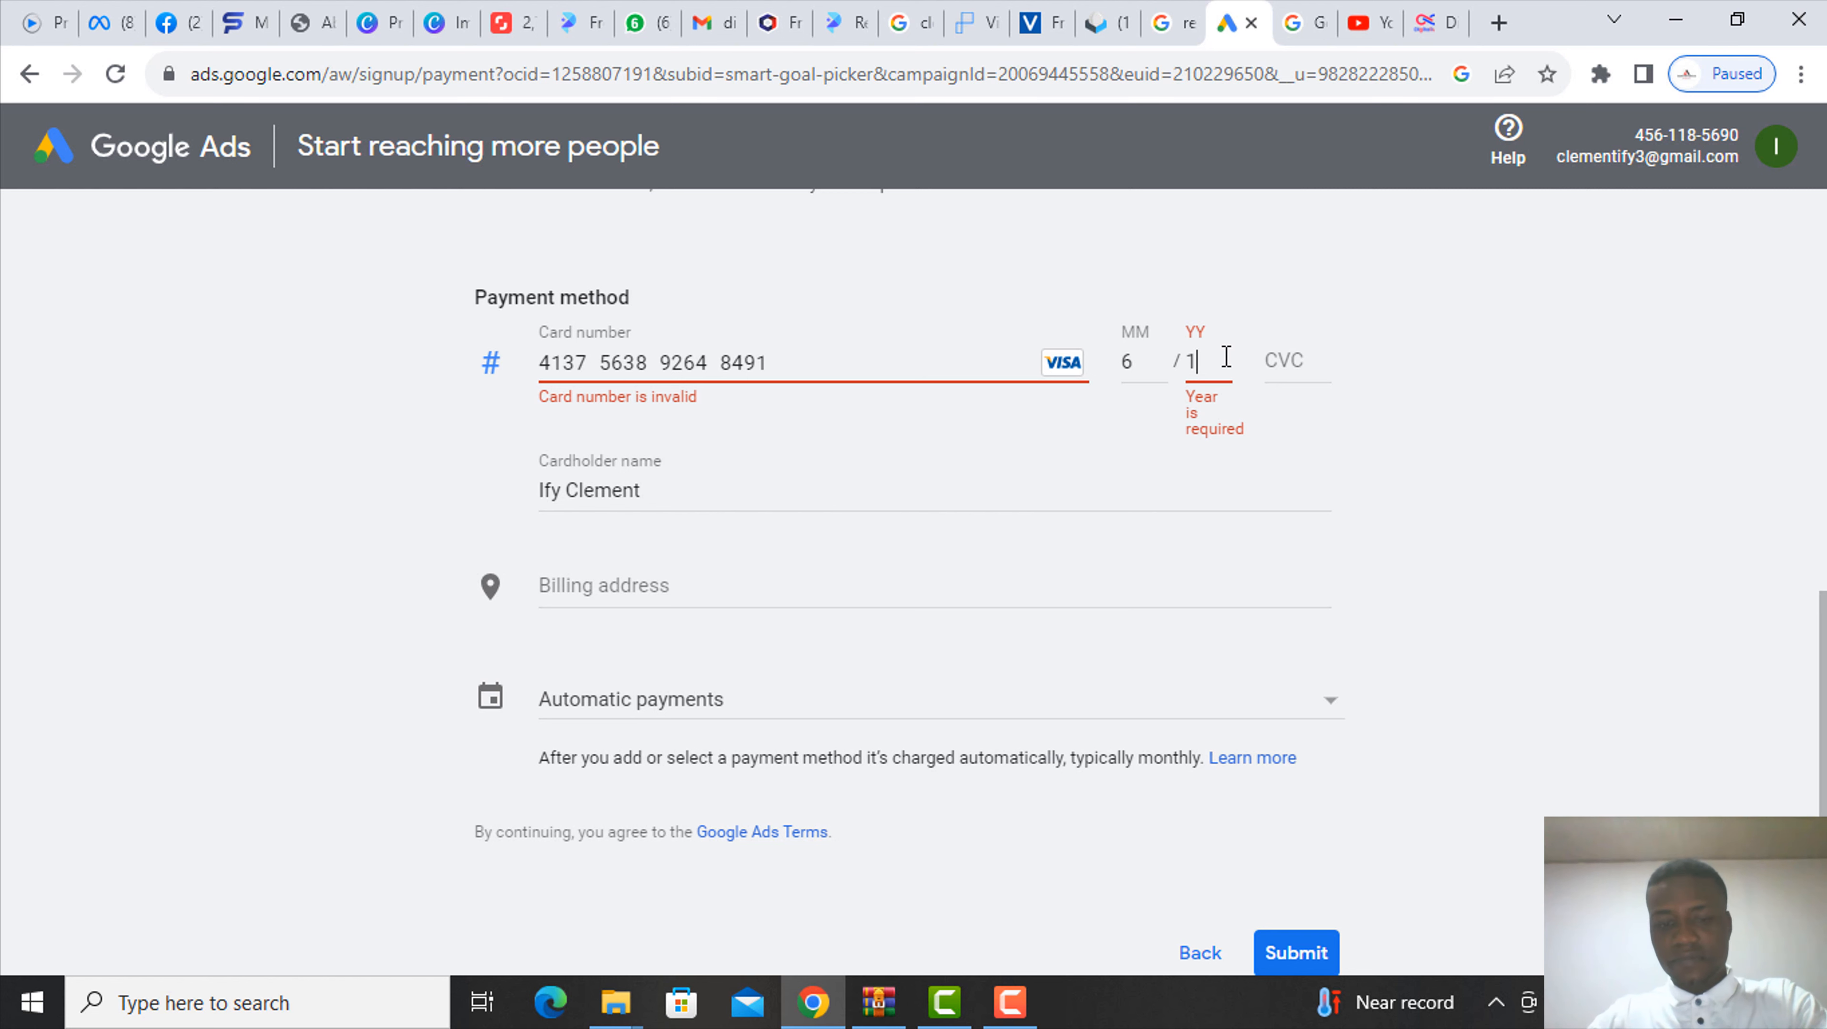
{"action": "key", "text": "BackSpace"}
{"action": "type", "text": "20"}
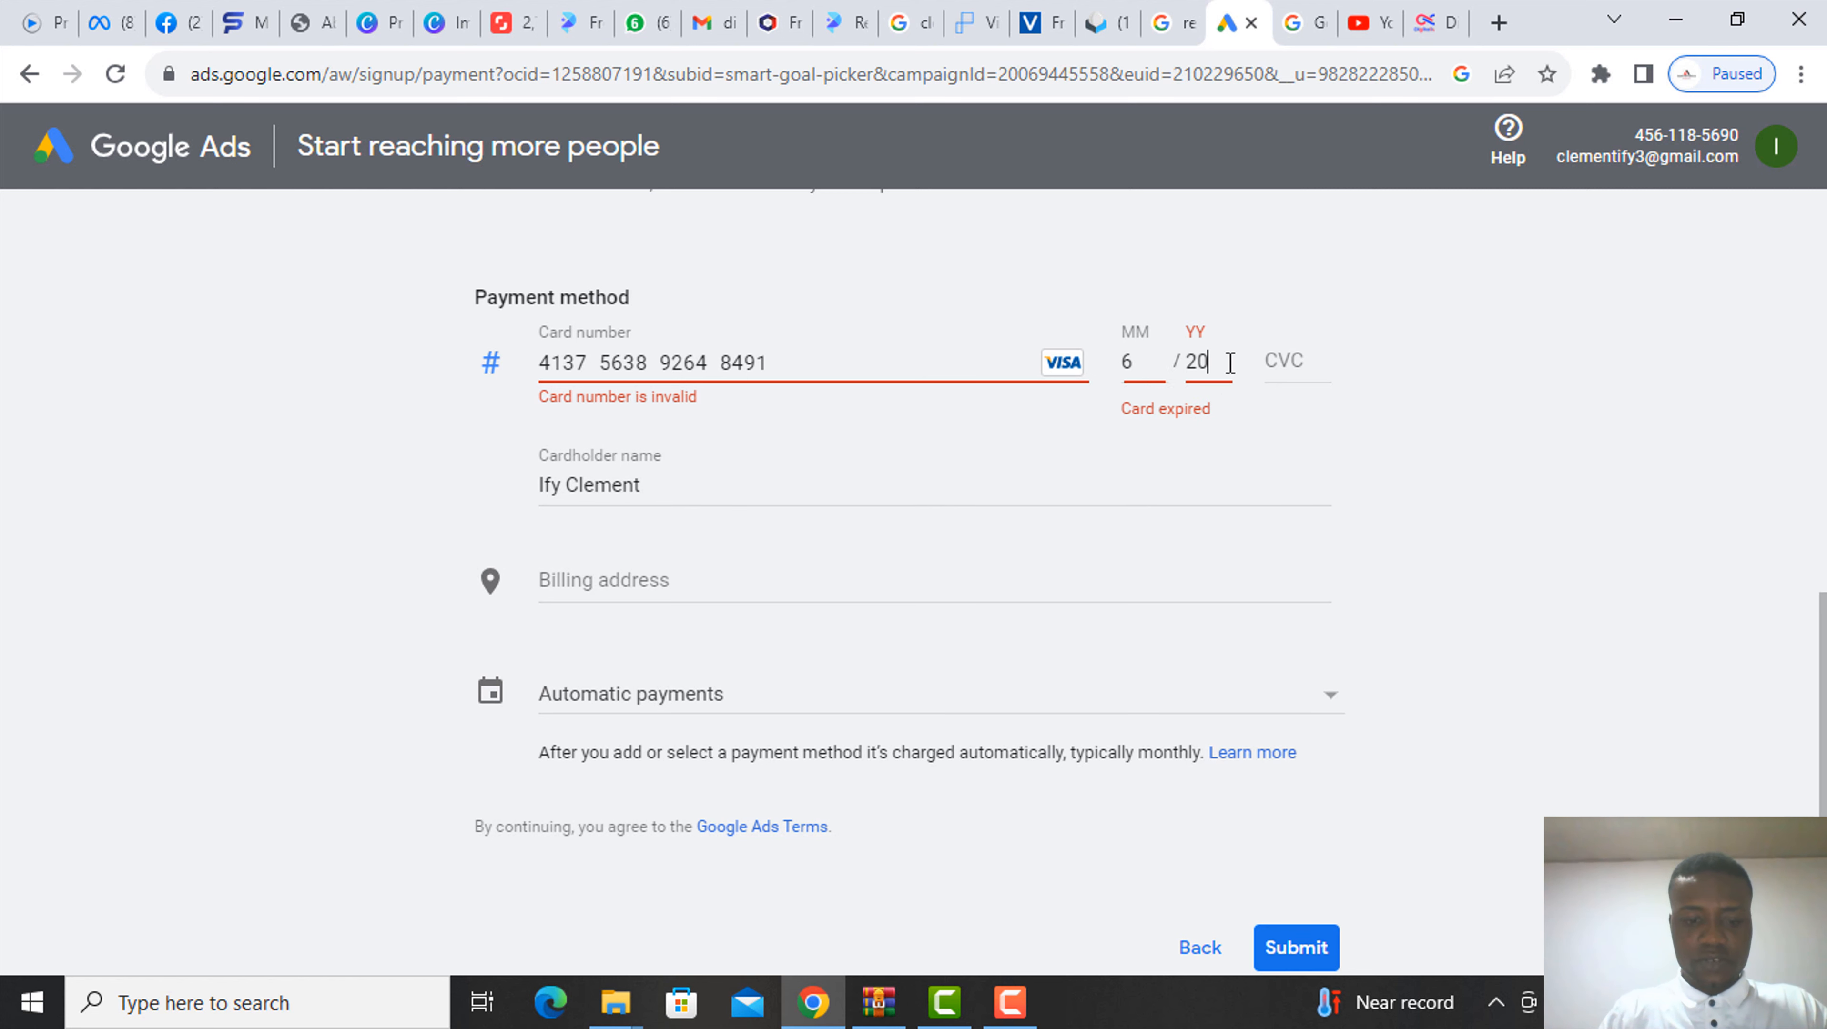
{"action": "key", "text": "BackSpace"}
{"action": "type", "text": "5"}
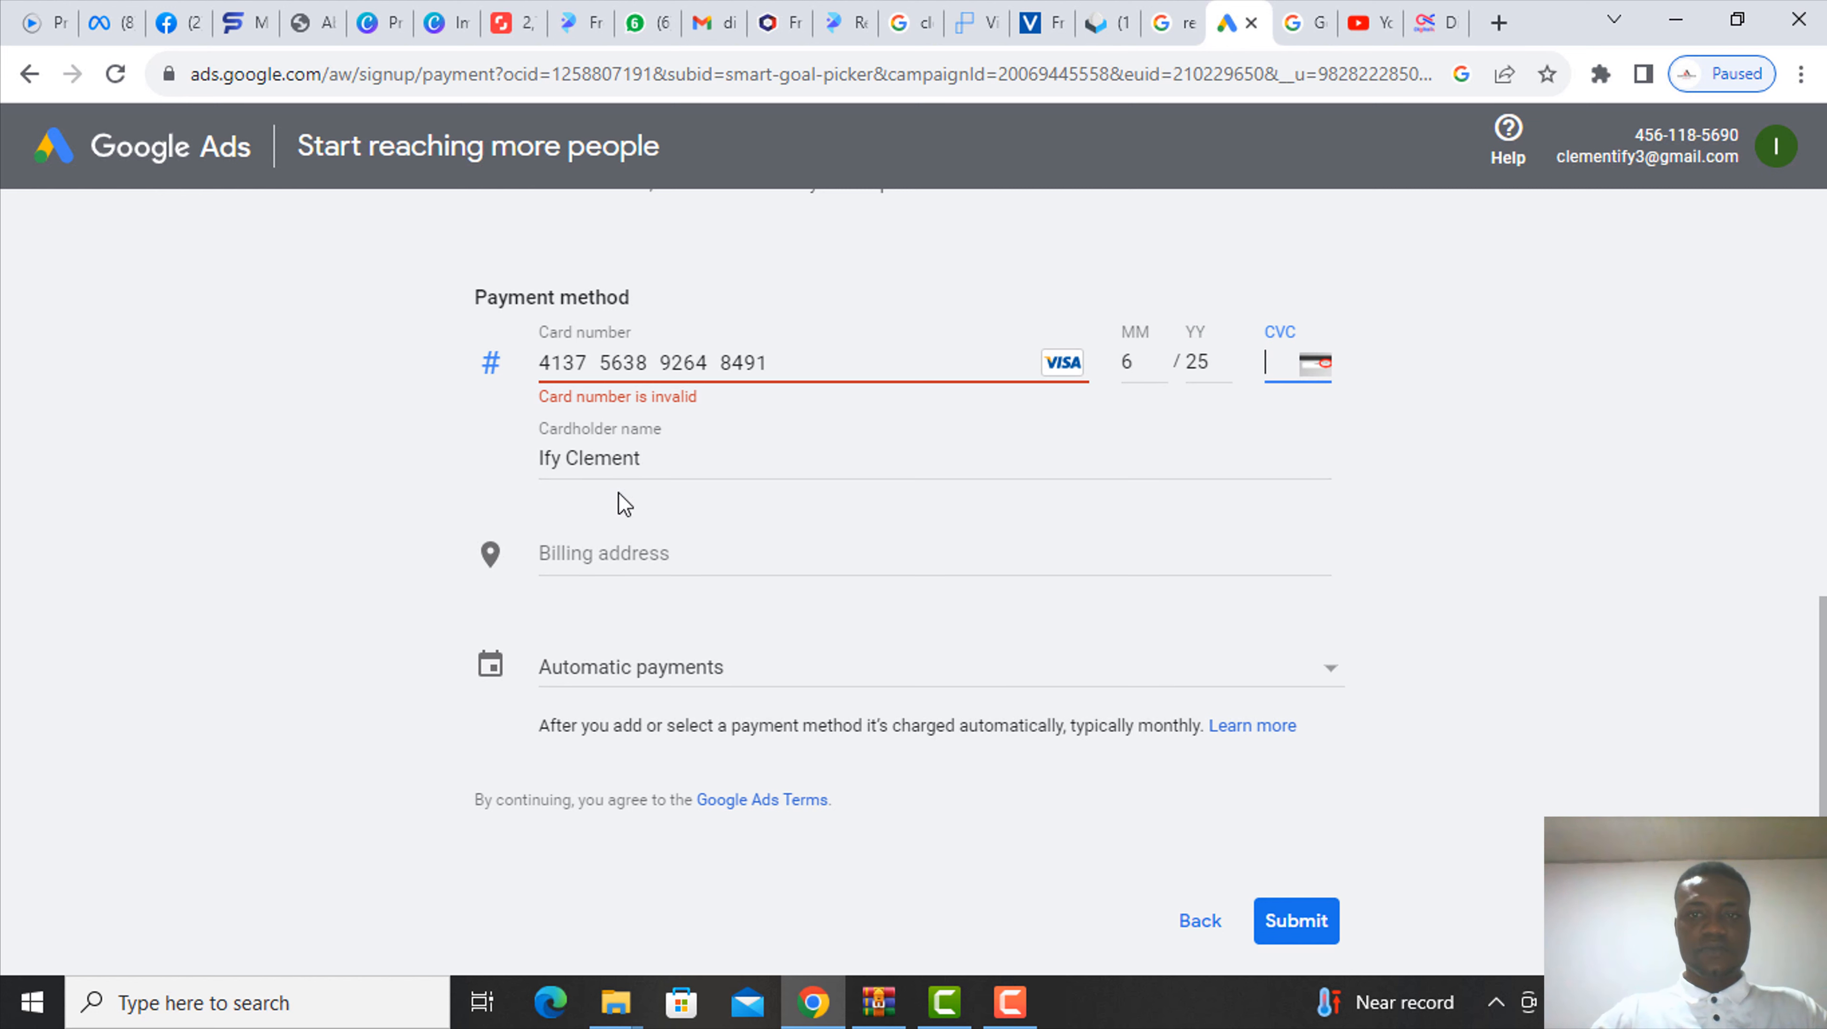
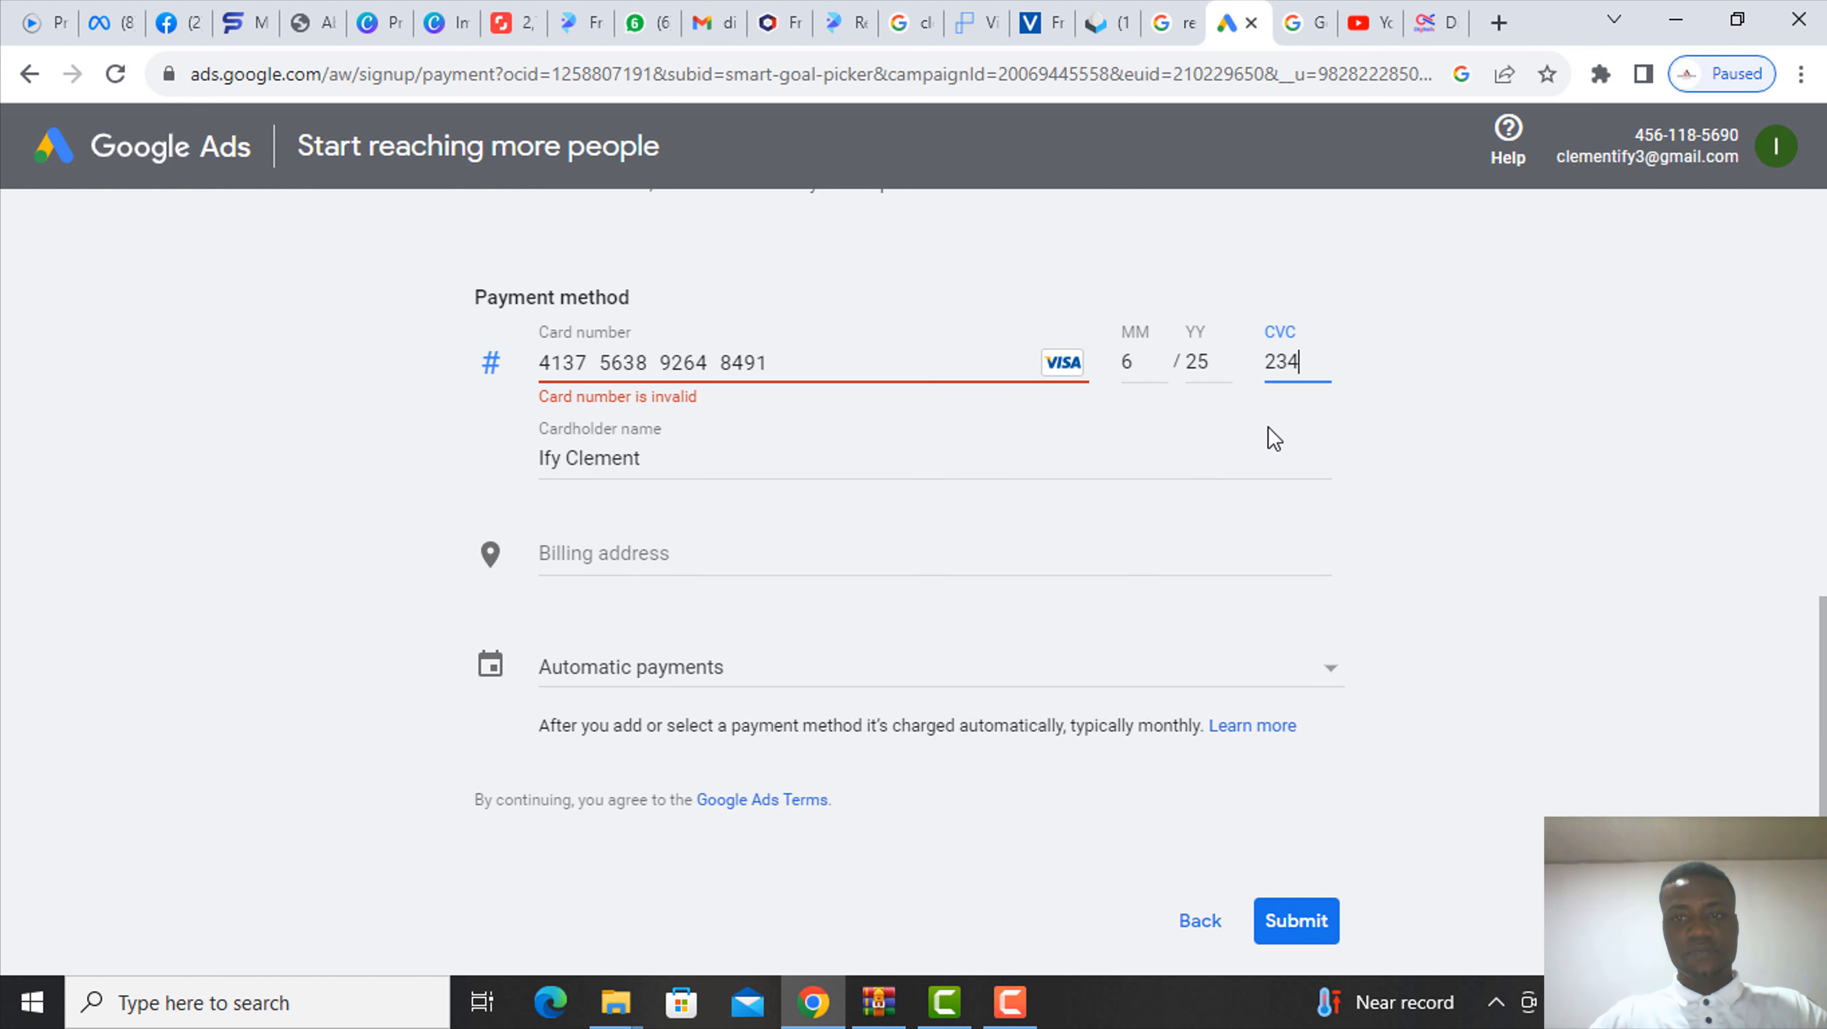
{"action": "key", "text": "Tab"}
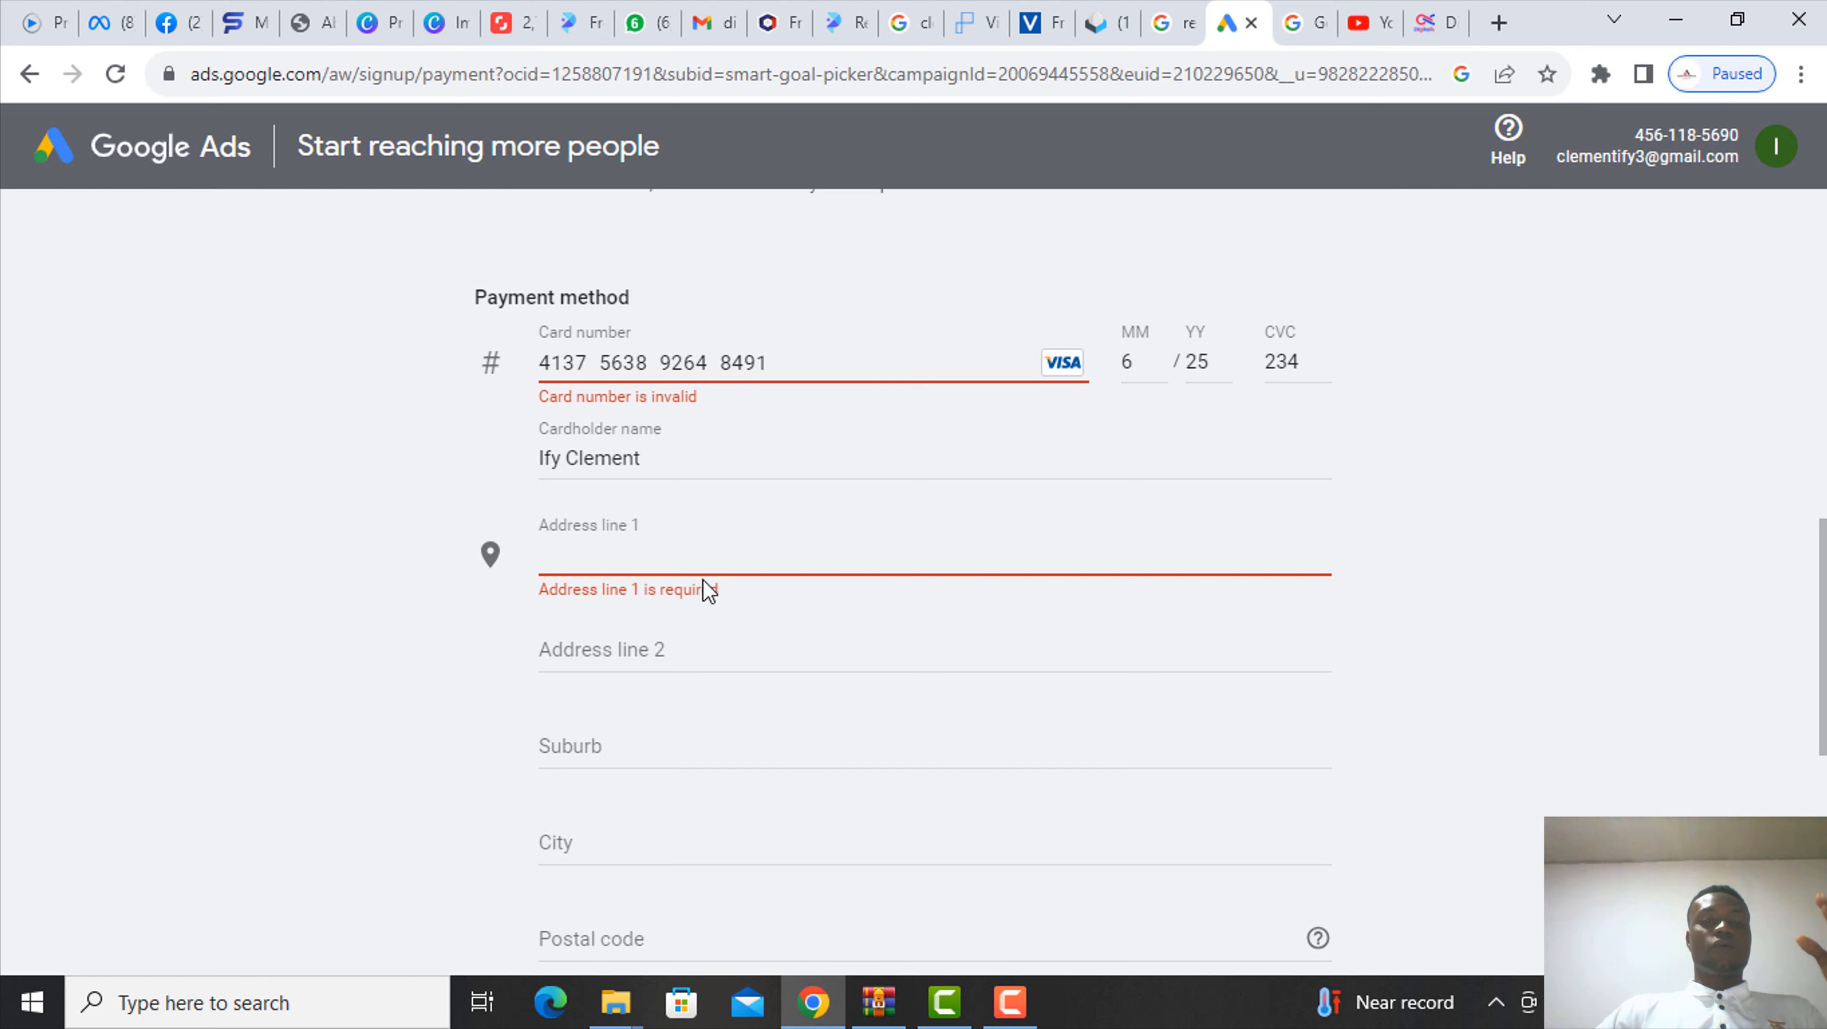
- Fill the billing address with the saved street, city lagos and postal code 101501
{"action": "left_click", "coordinate": [705, 560]}
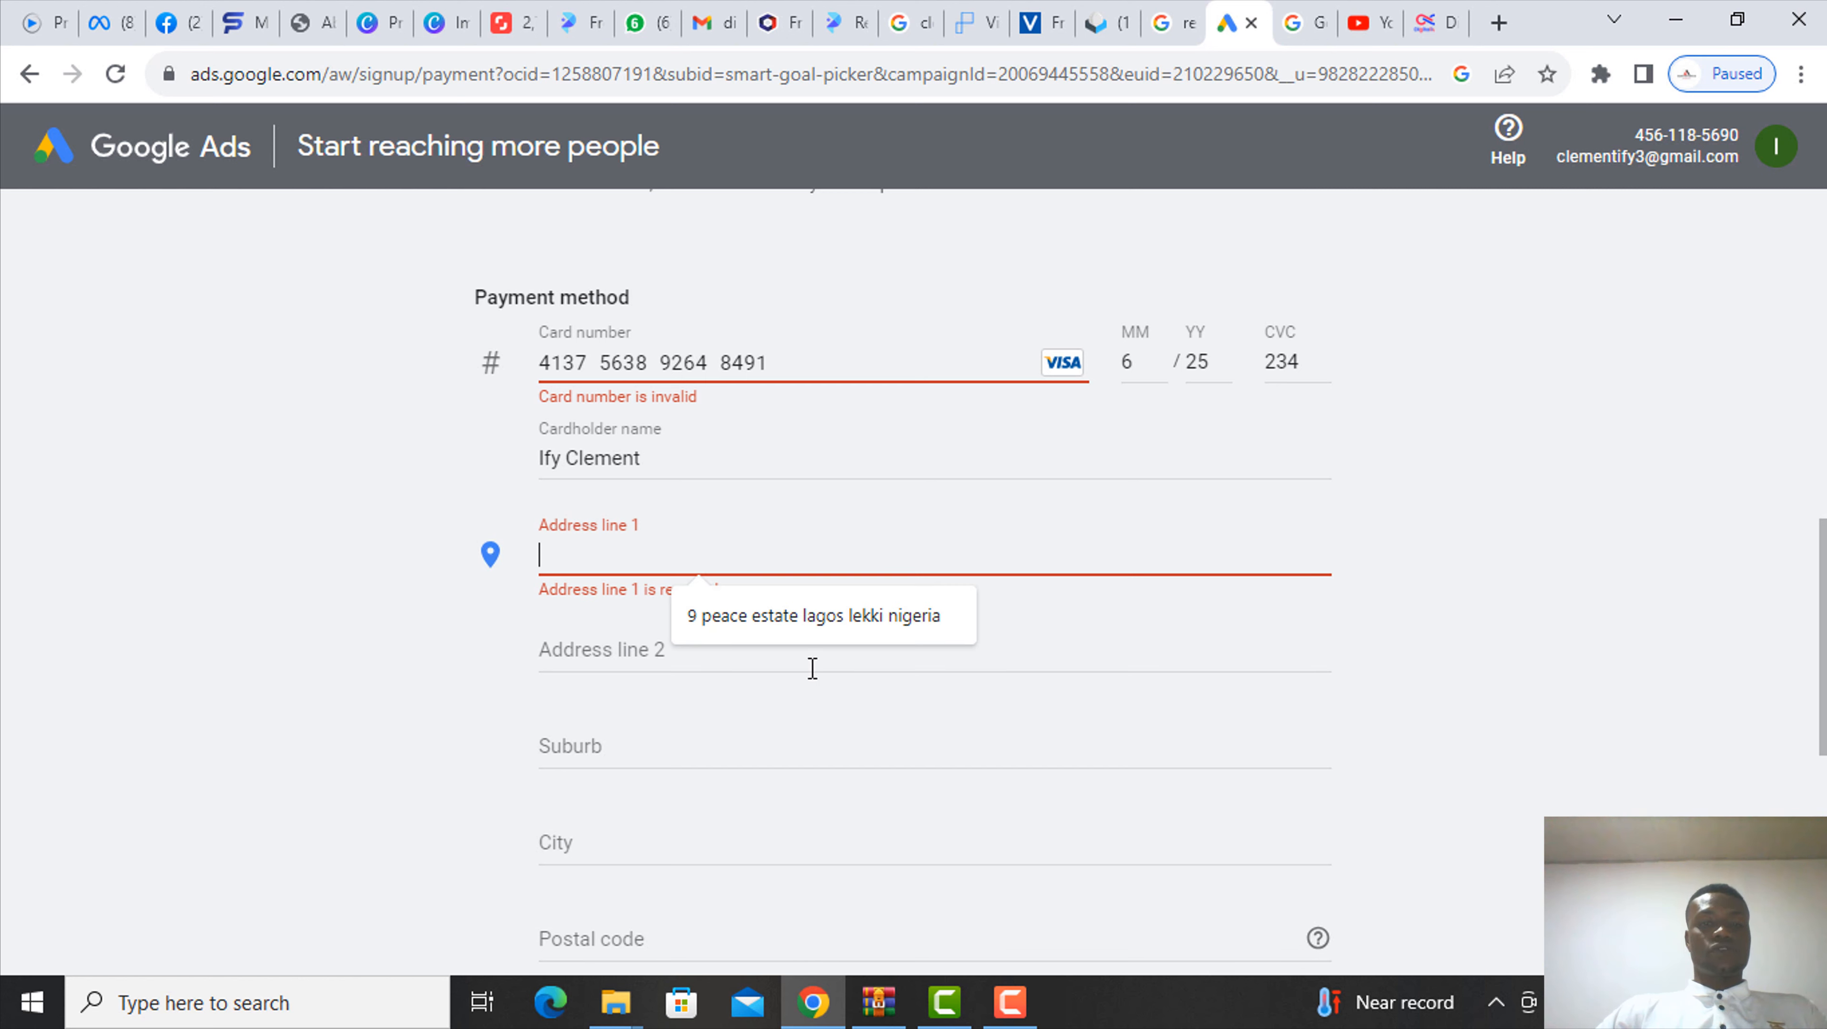
{"action": "left_click", "coordinate": [764, 614]}
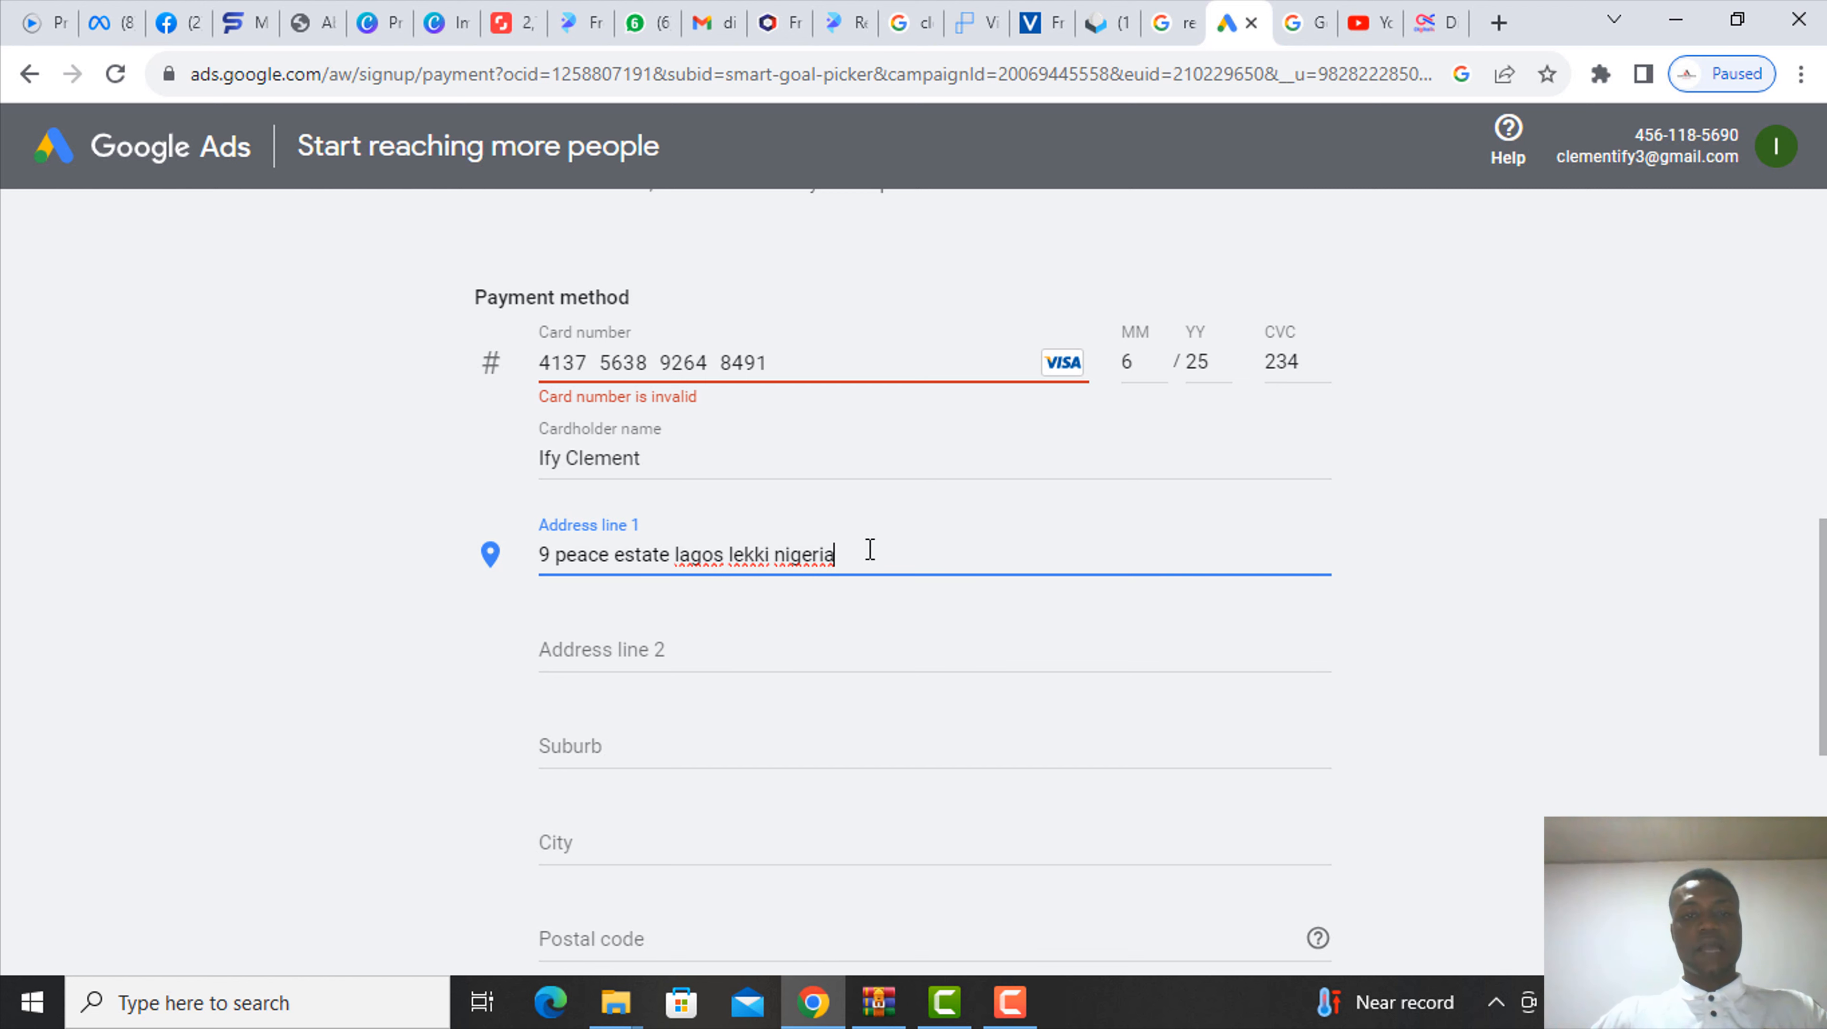
{"action": "scroll", "coordinate": [587, 600], "scroll_direction": "down", "scroll_amount": 2}
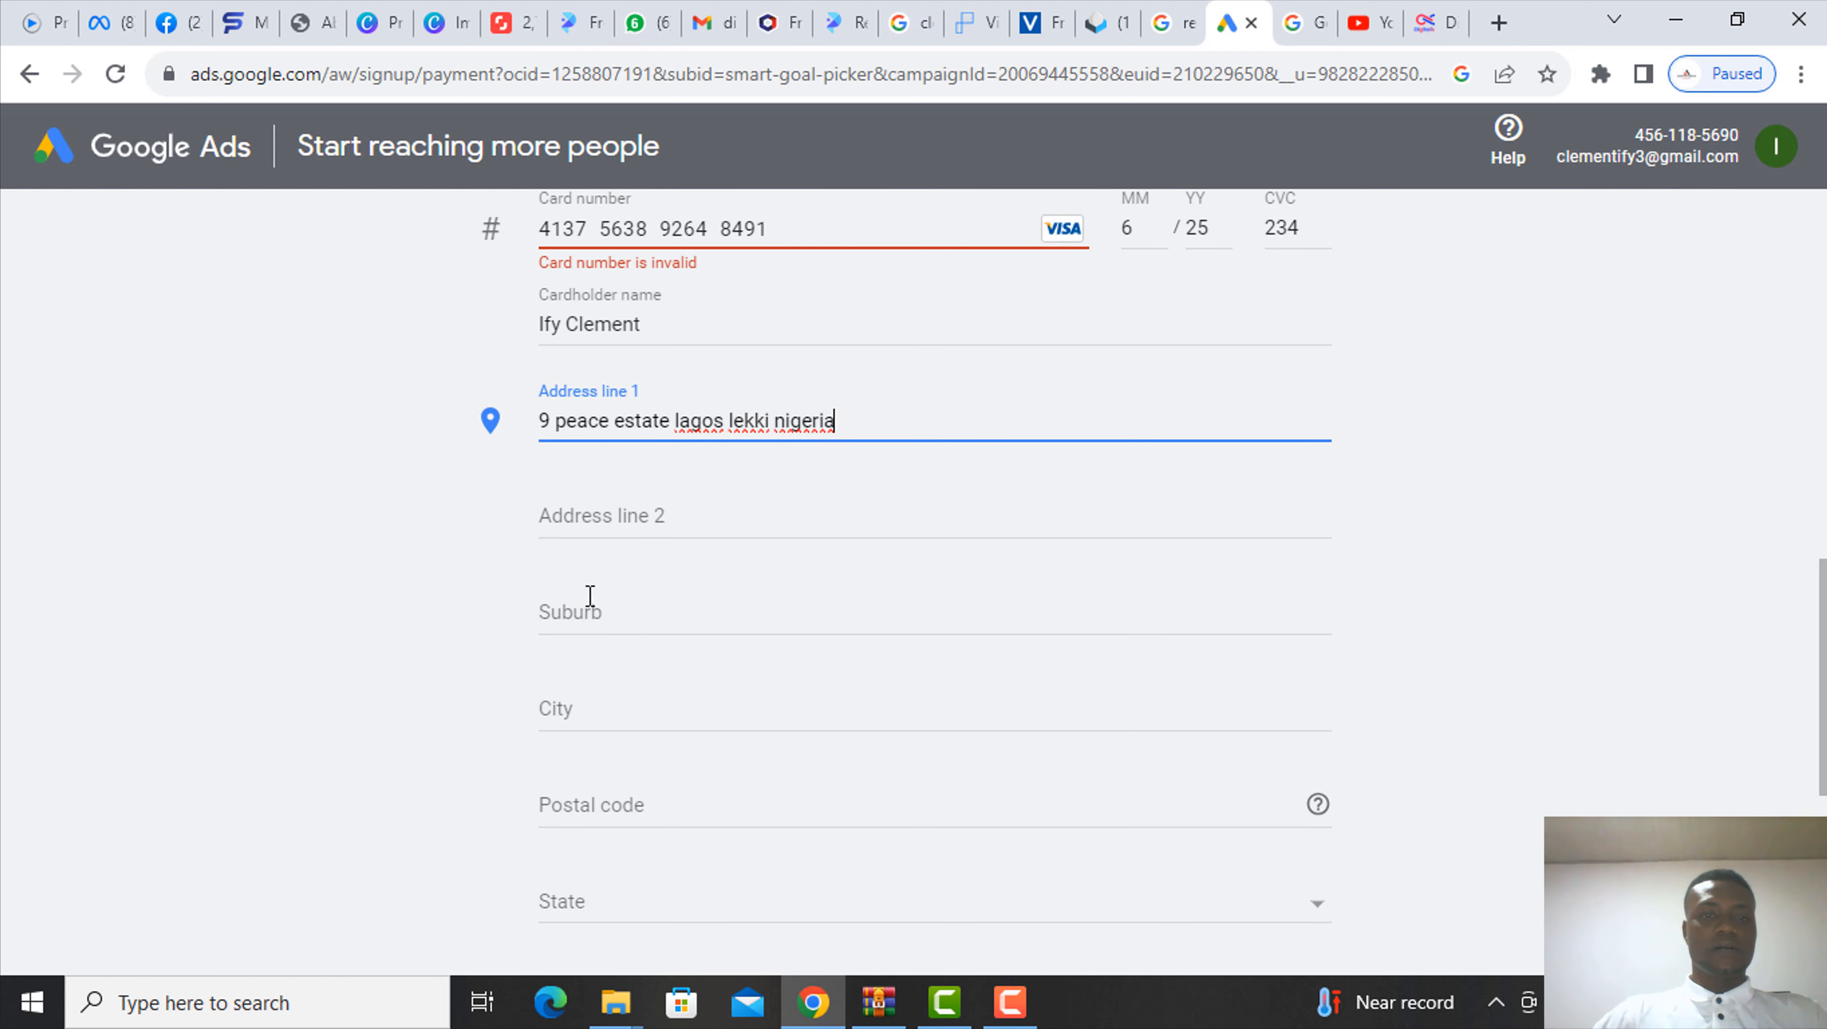
{"action": "scroll", "coordinate": [812, 629], "scroll_direction": "down", "scroll_amount": 3}
{"action": "left_click", "coordinate": [664, 333]}
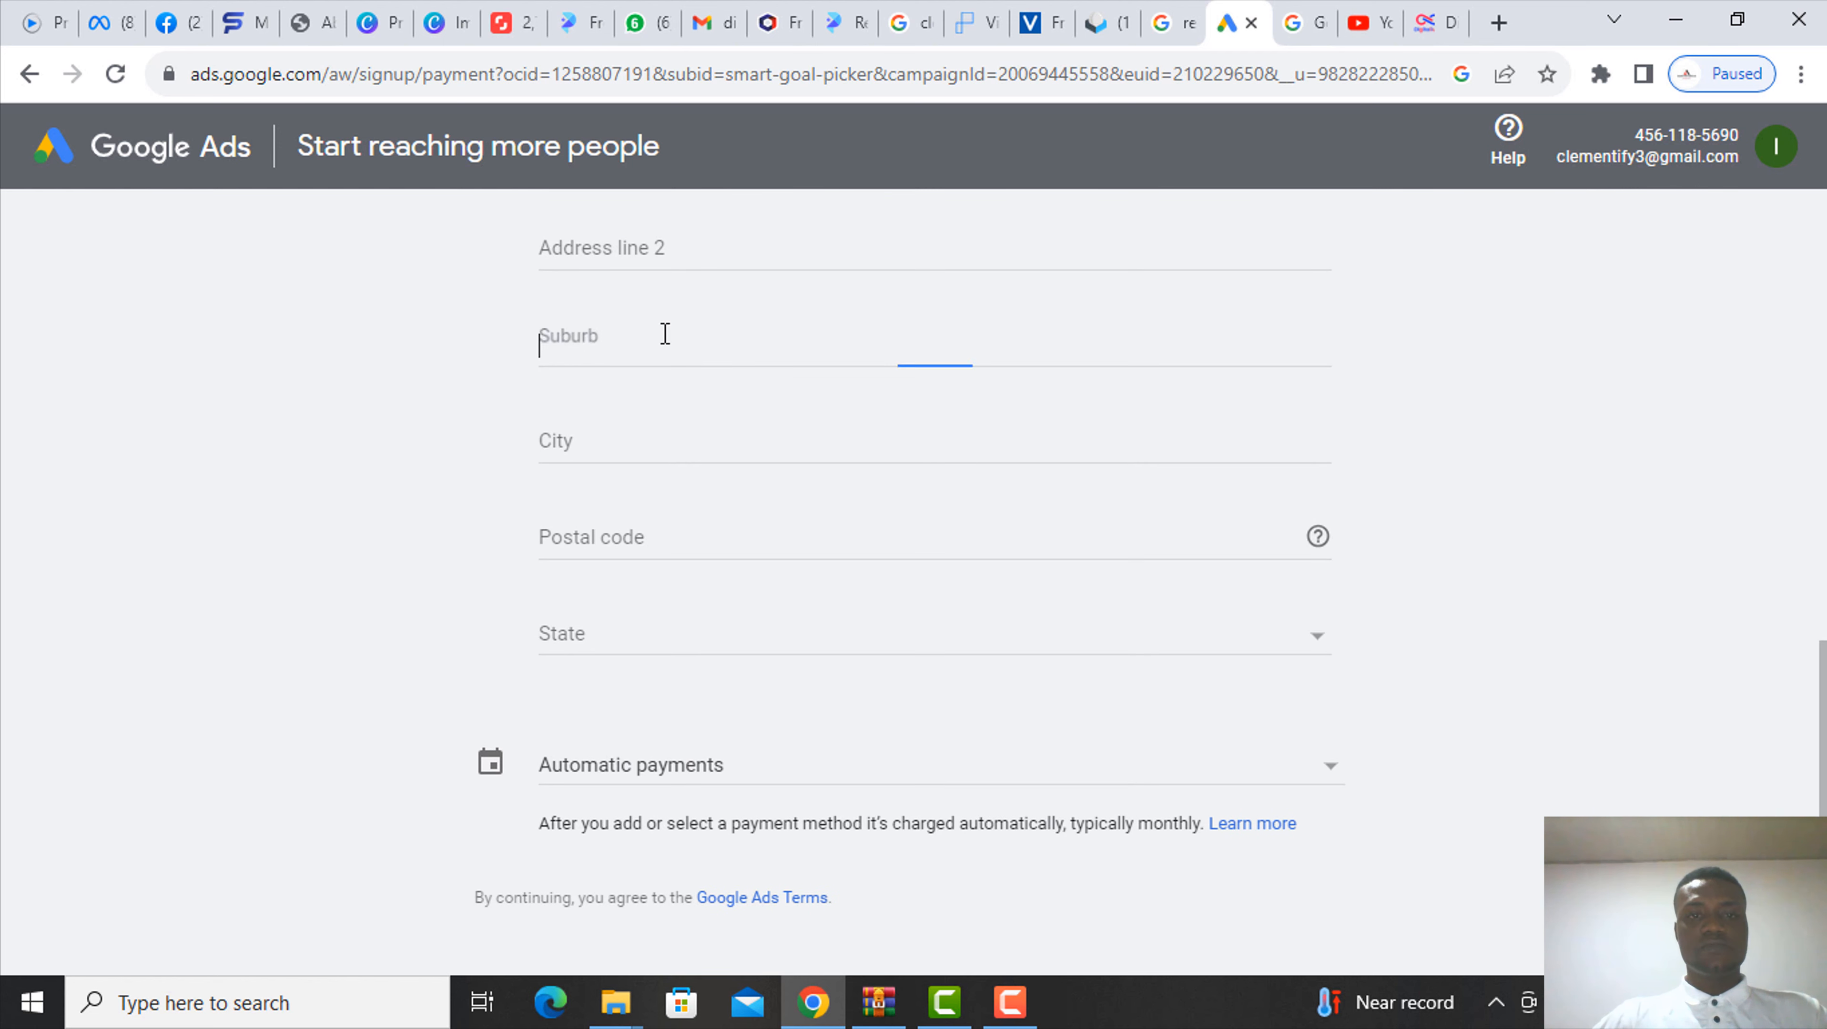
{"action": "left_click", "coordinate": [616, 445]}
{"action": "type", "text": "lagos"}
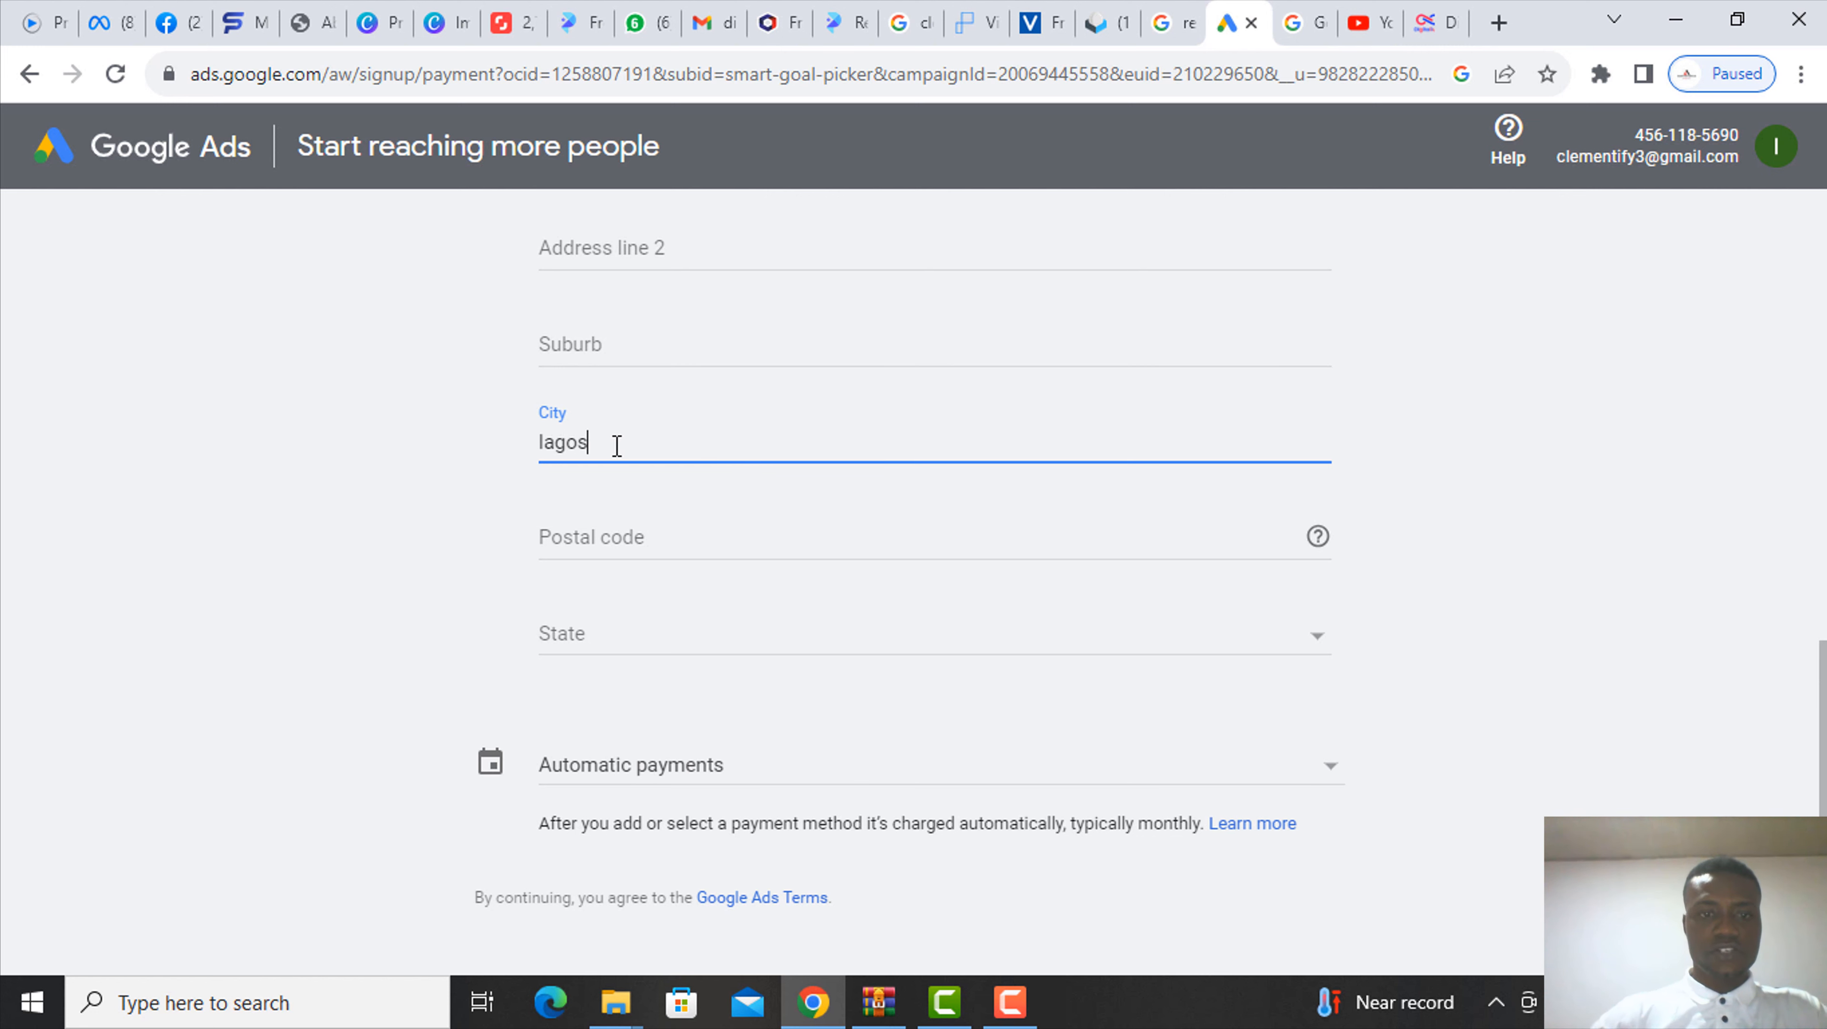
{"action": "left_click", "coordinate": [770, 558]}
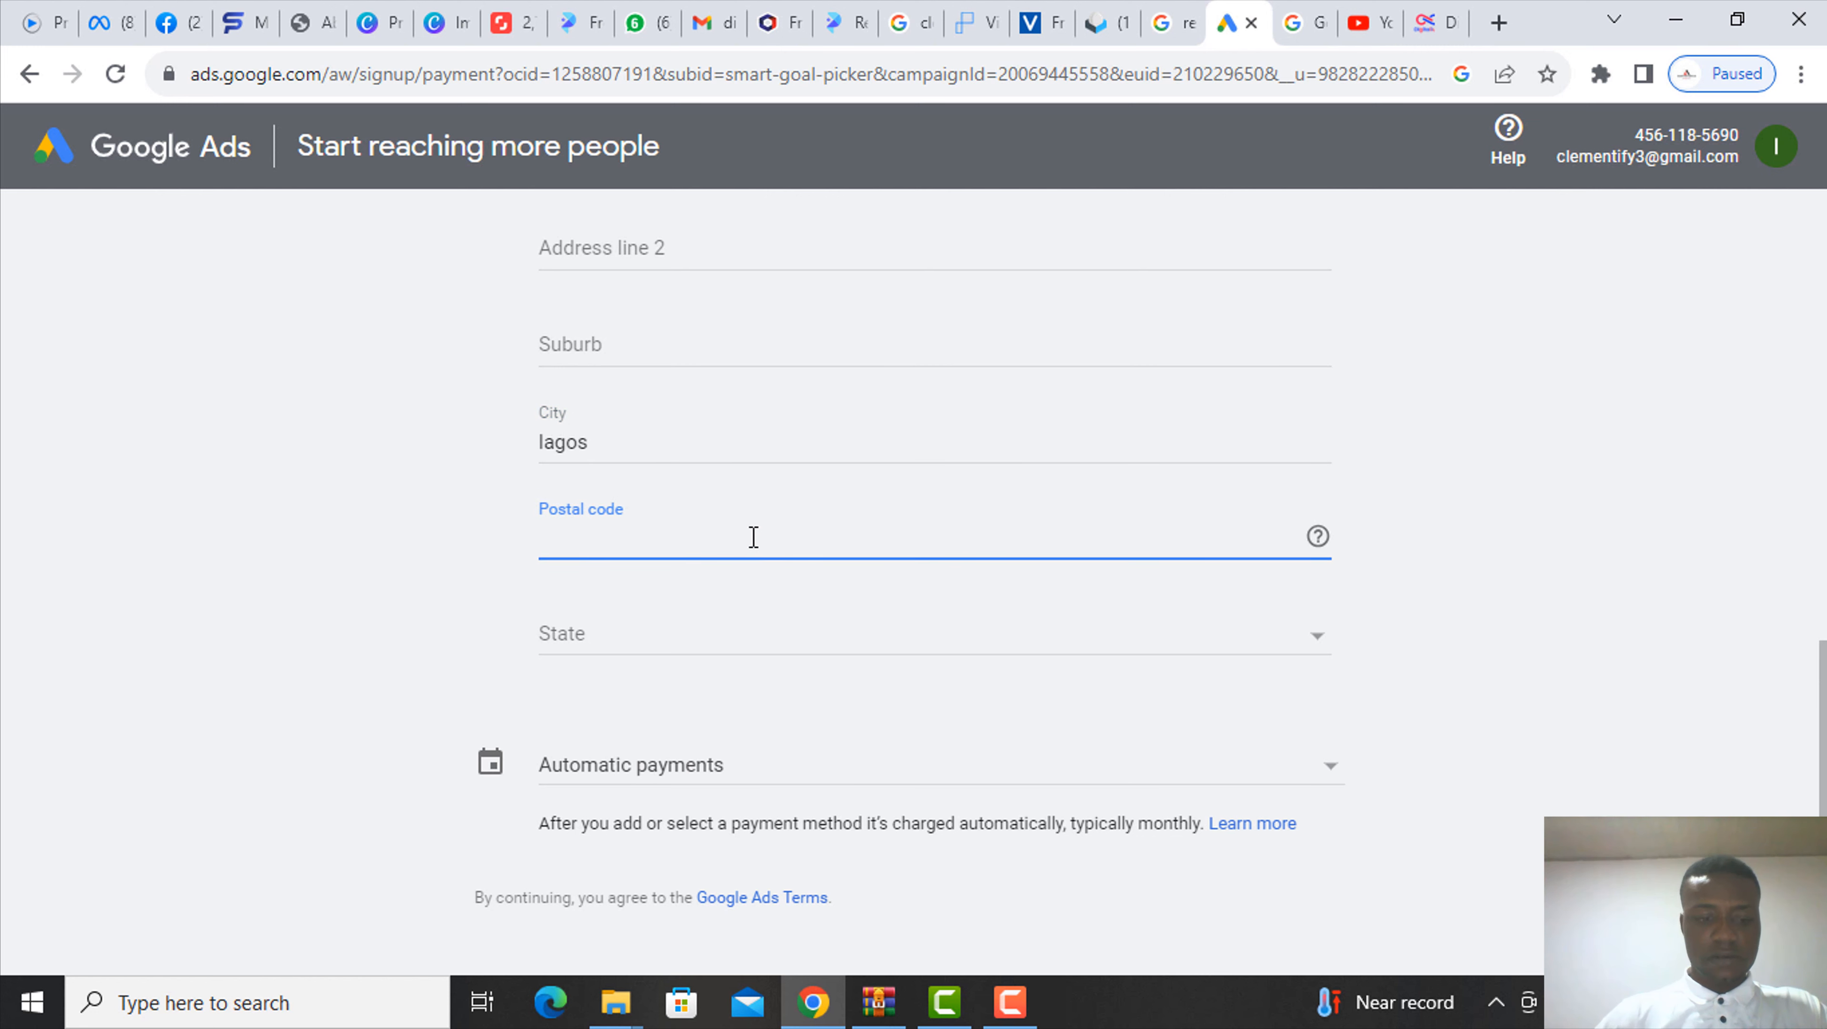
{"action": "type", "text": "101501"}
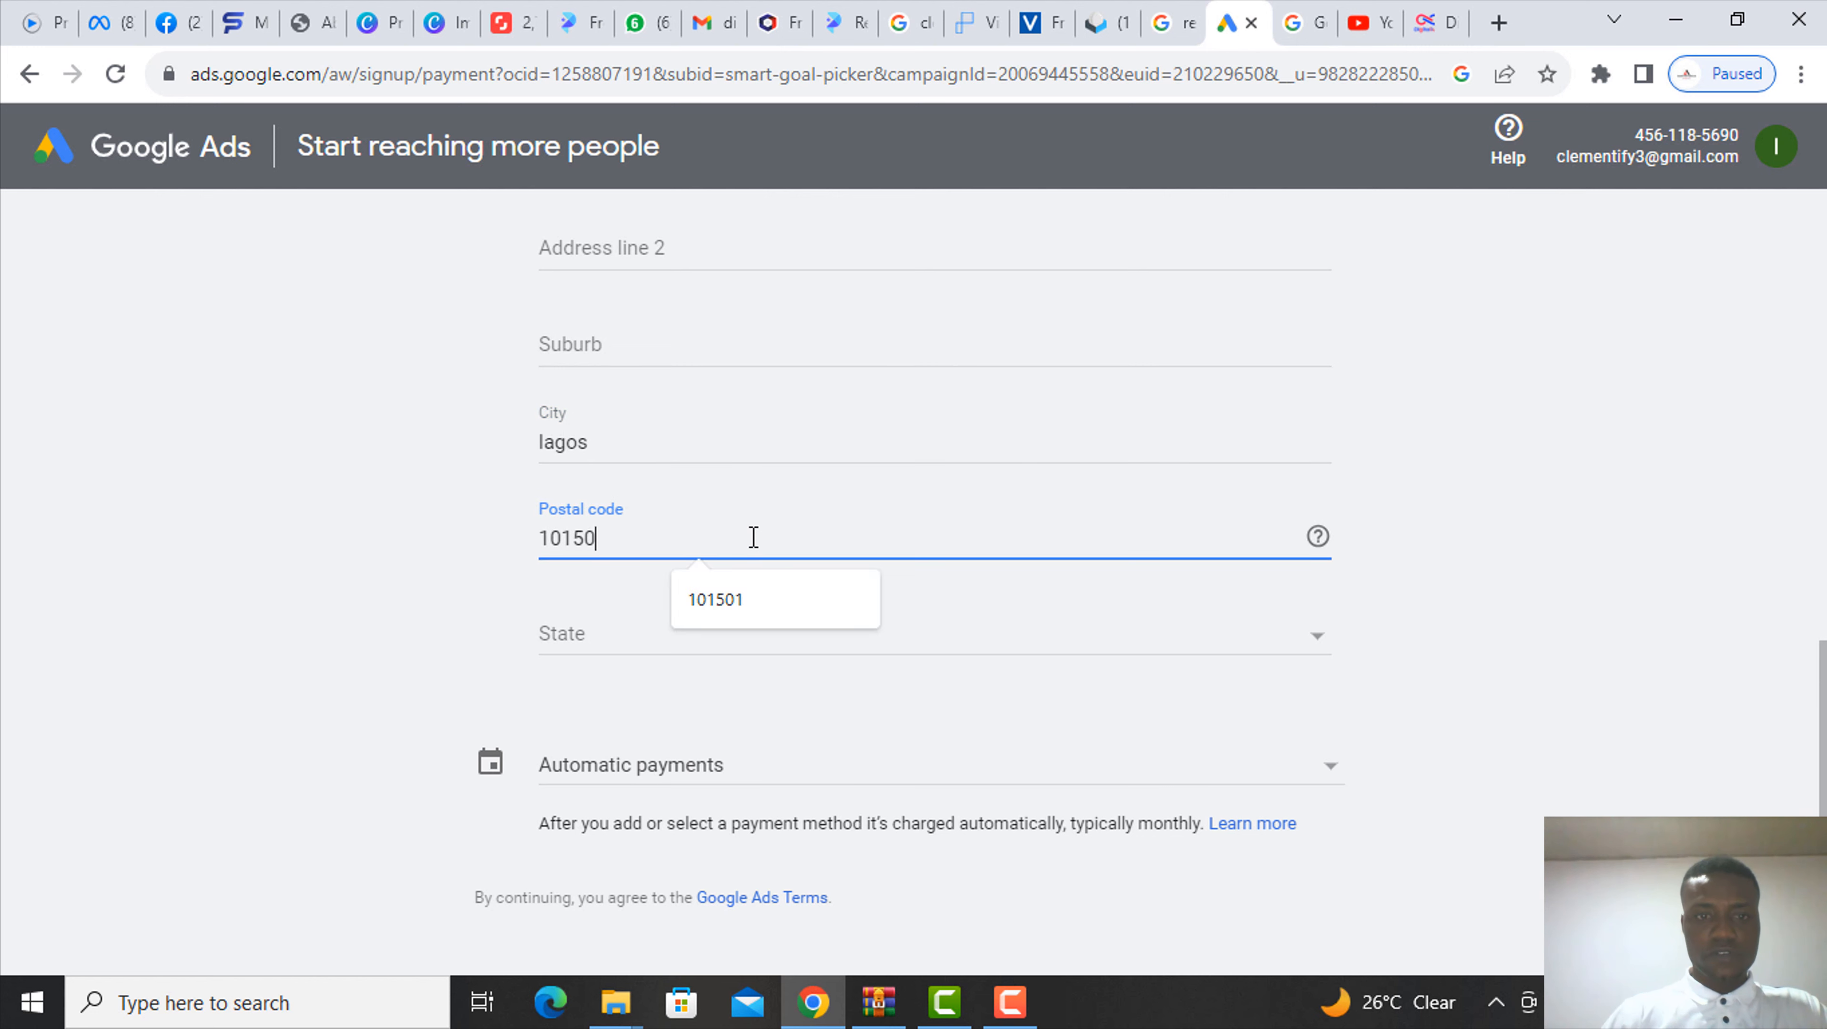
- Choose Lagos as the billing address state
{"action": "left_click", "coordinate": [604, 644]}
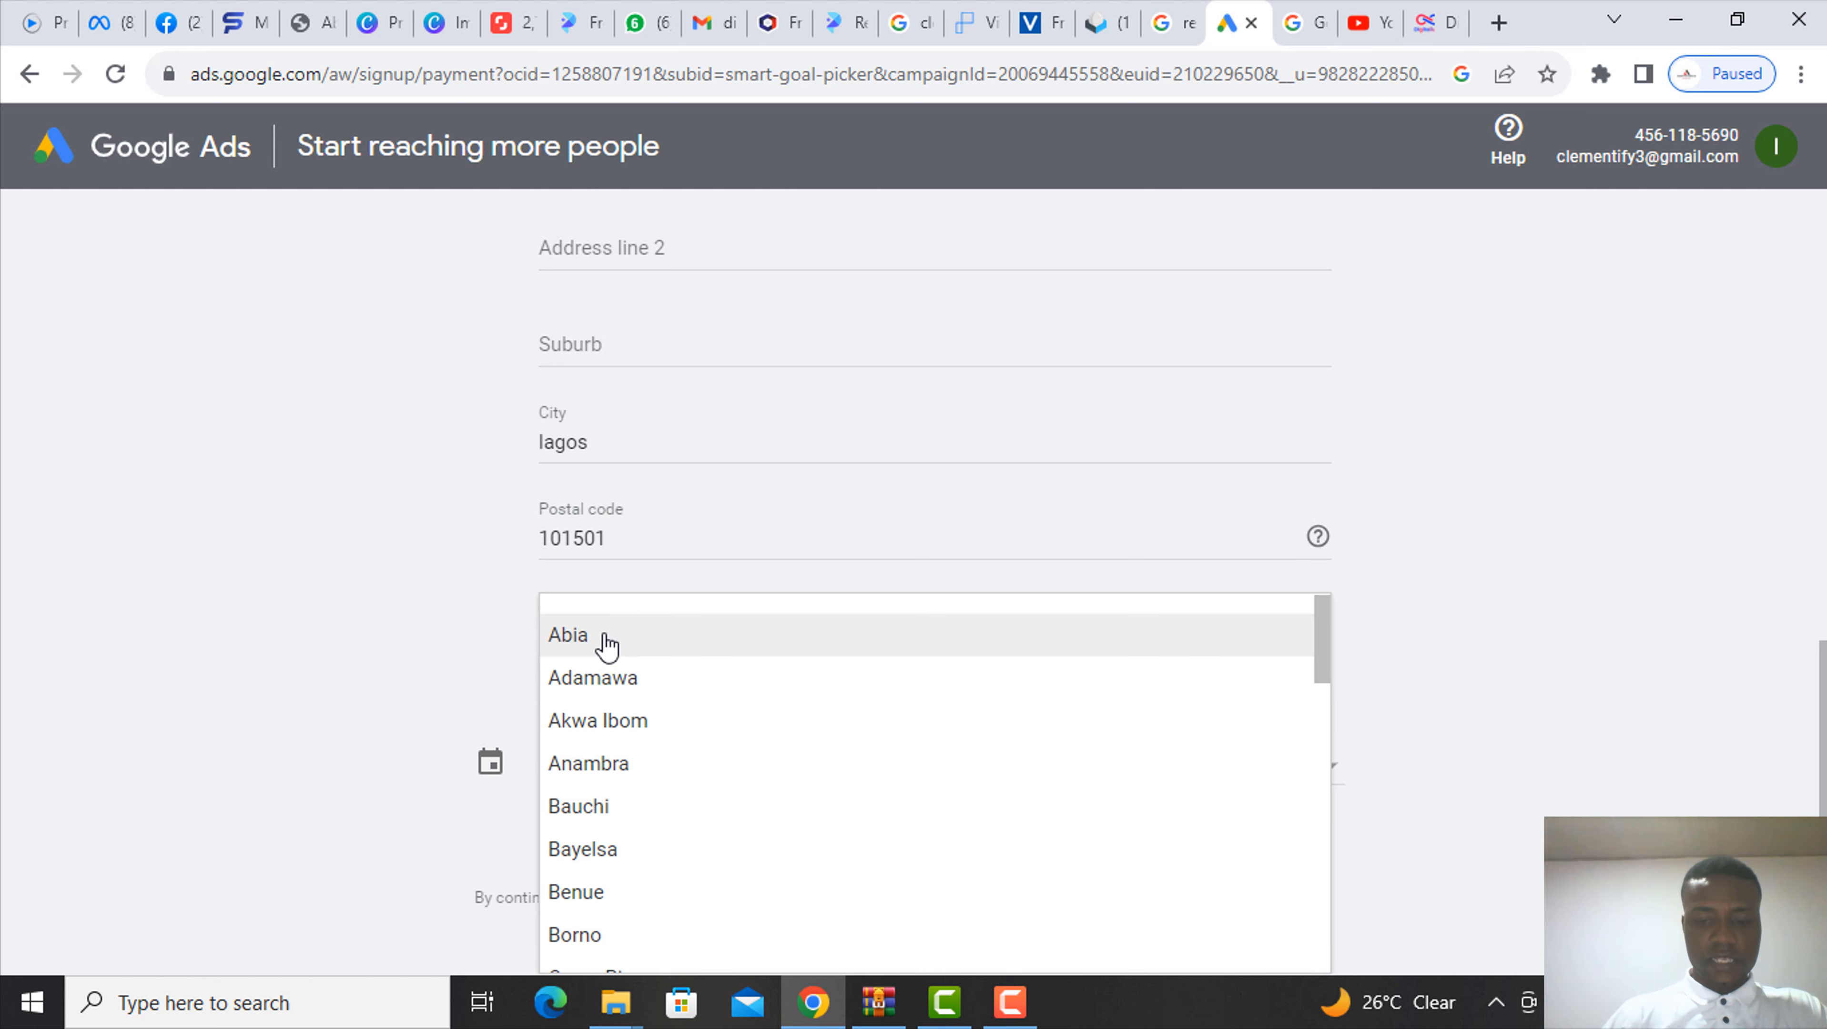
{"action": "scroll", "coordinate": [607, 647], "scroll_direction": "down", "scroll_amount": 6}
{"action": "key", "text": "l"}
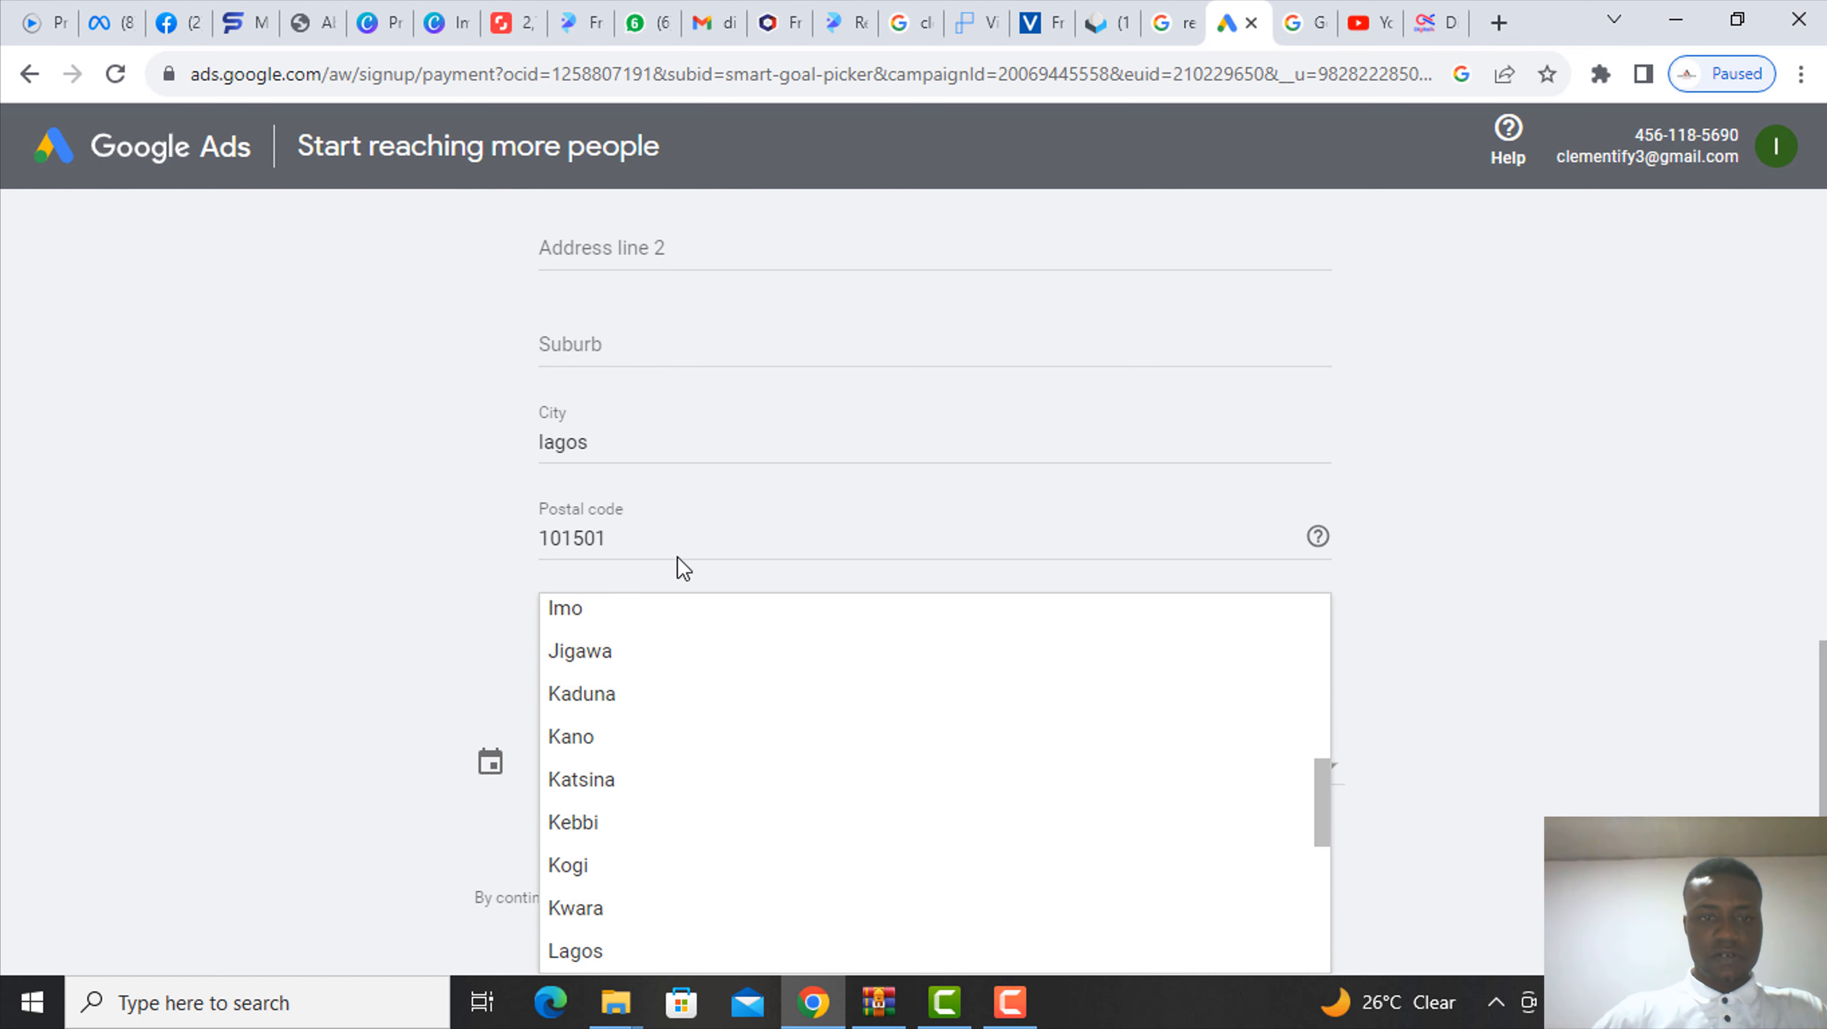
{"action": "scroll", "coordinate": [848, 746], "scroll_direction": "down", "scroll_amount": 4}
{"action": "scroll", "coordinate": [625, 686], "scroll_direction": "up", "scroll_amount": 1}
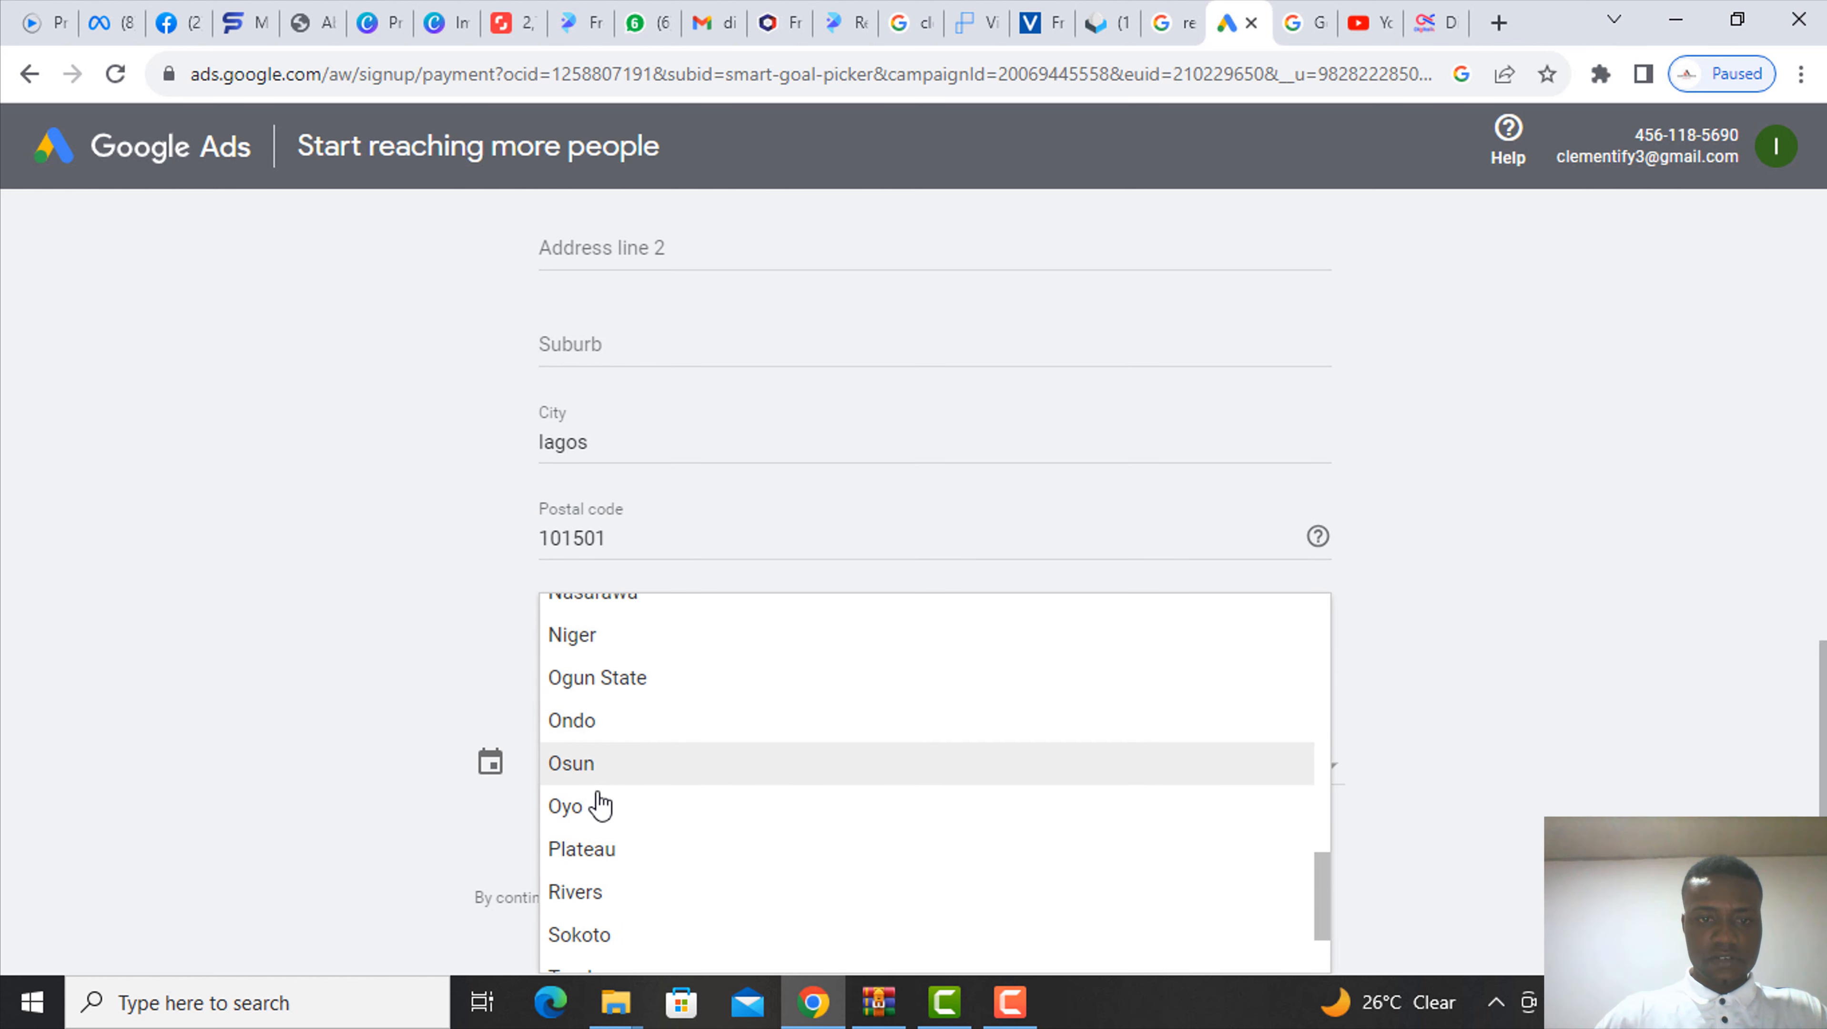
{"action": "scroll", "coordinate": [607, 657], "scroll_direction": "up", "scroll_amount": 4}
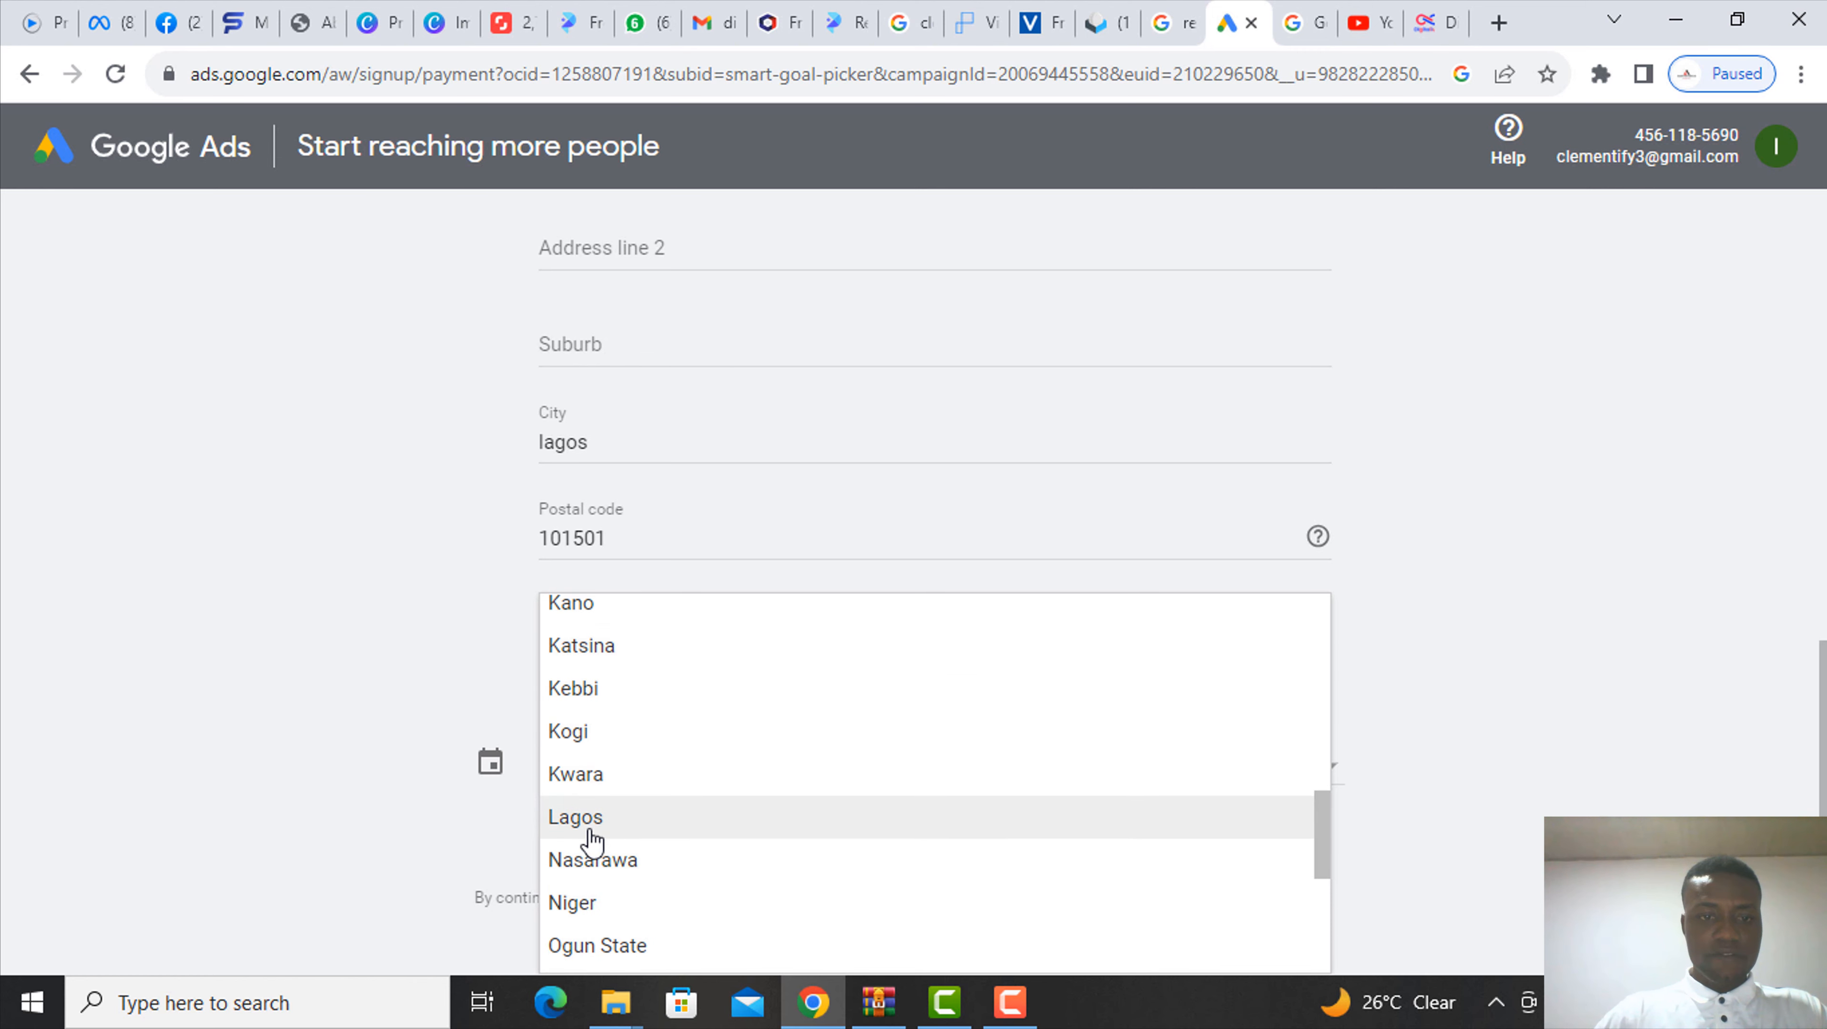
{"action": "left_click", "coordinate": [590, 820]}
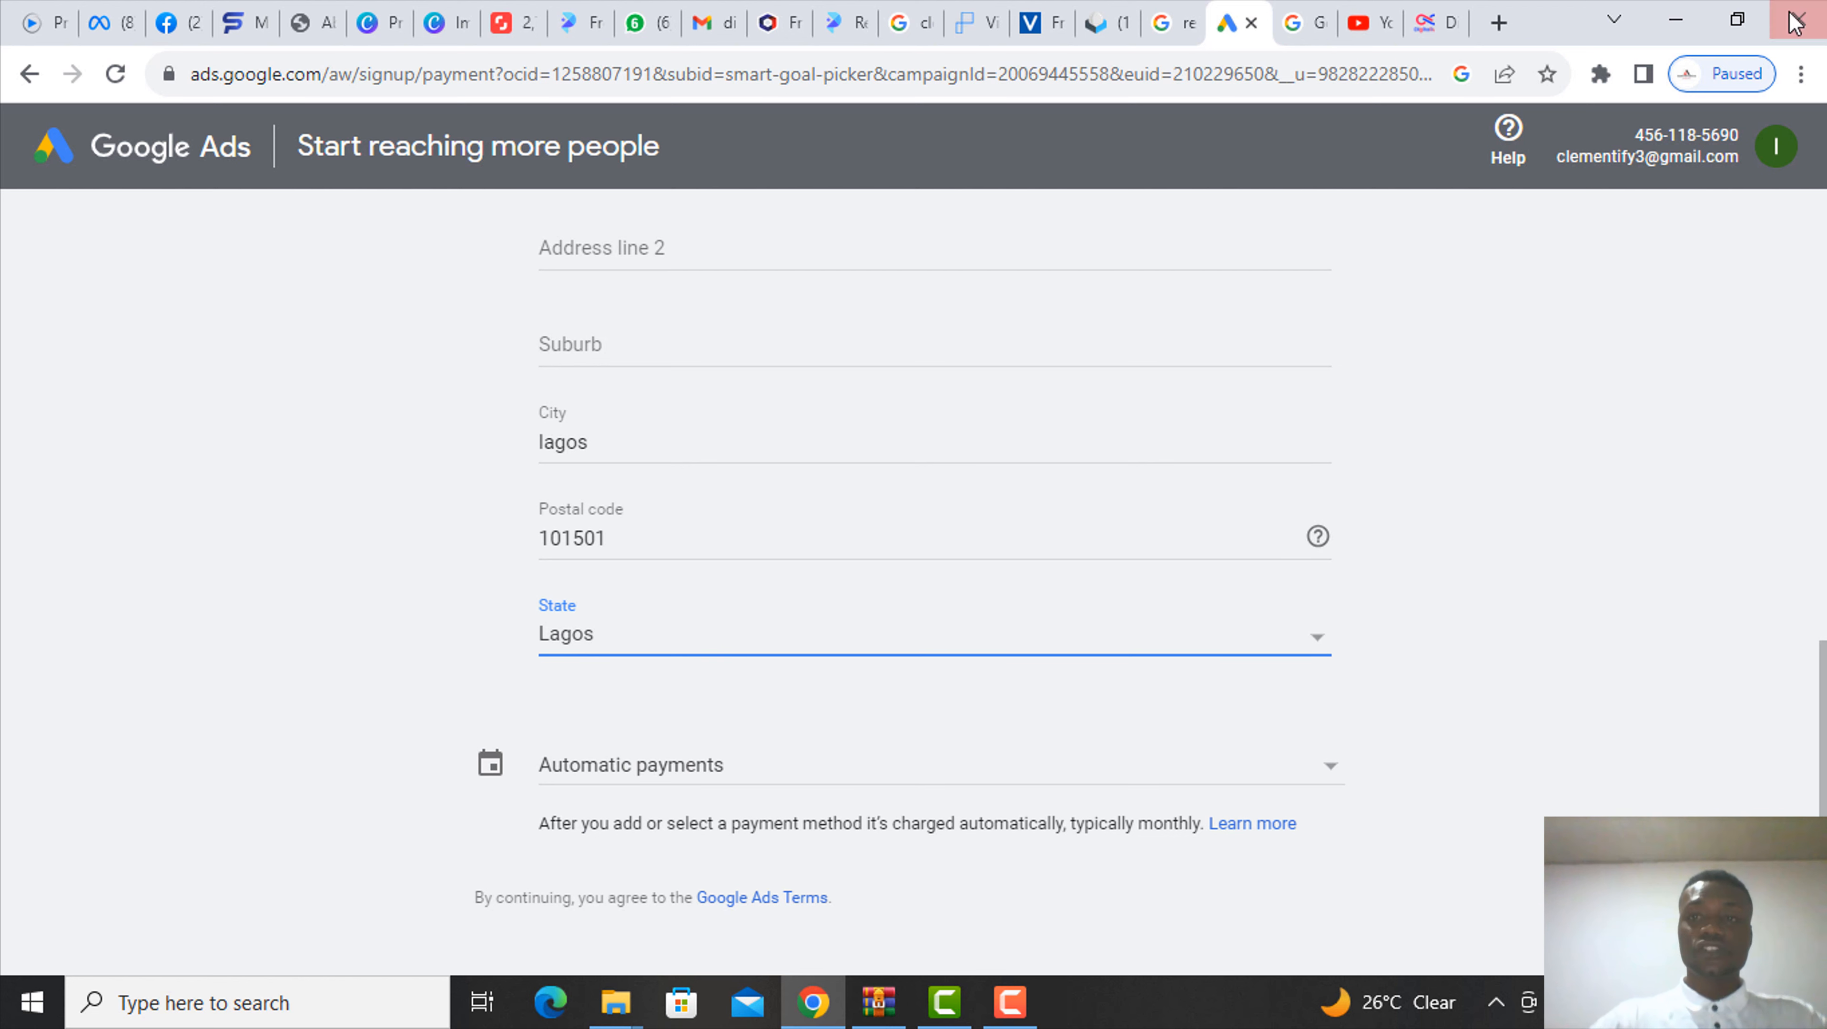
{"action": "left_click", "coordinate": [1499, 23]}
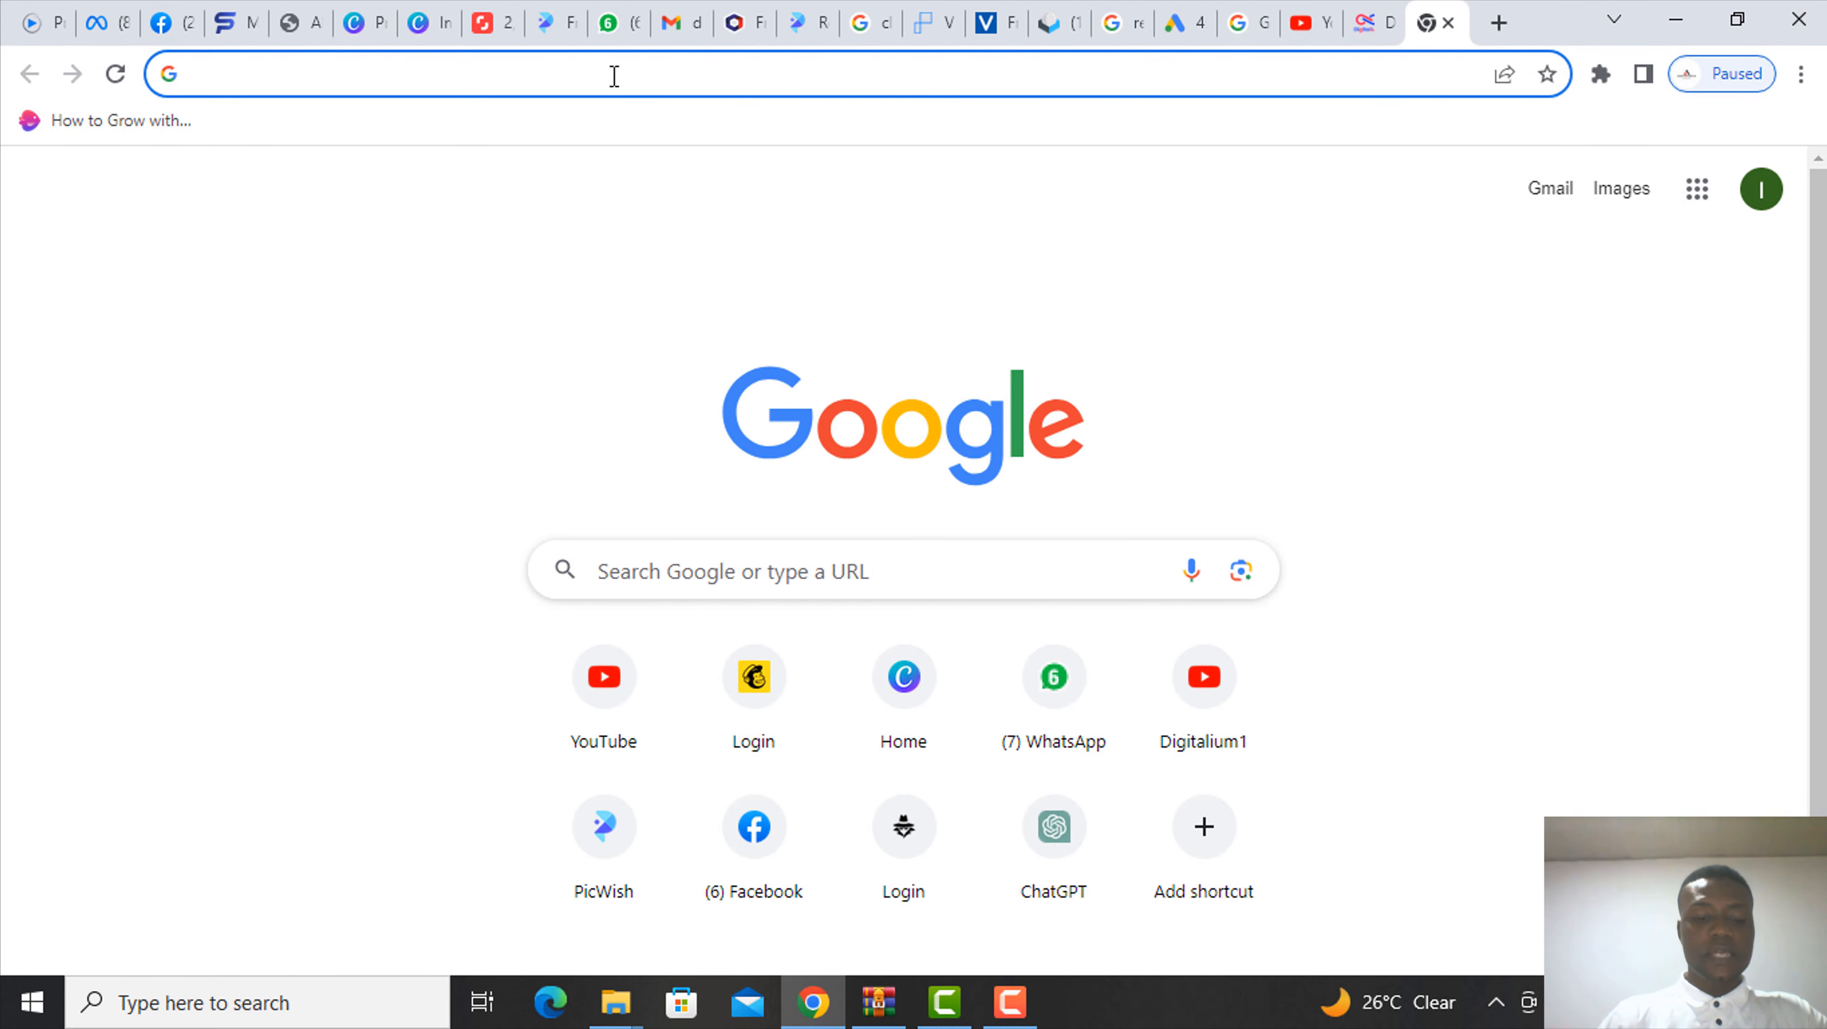
- Search Google for 'postal code of lekki algos' to find Lekki's zip codes
{"action": "type", "text": "postal "}
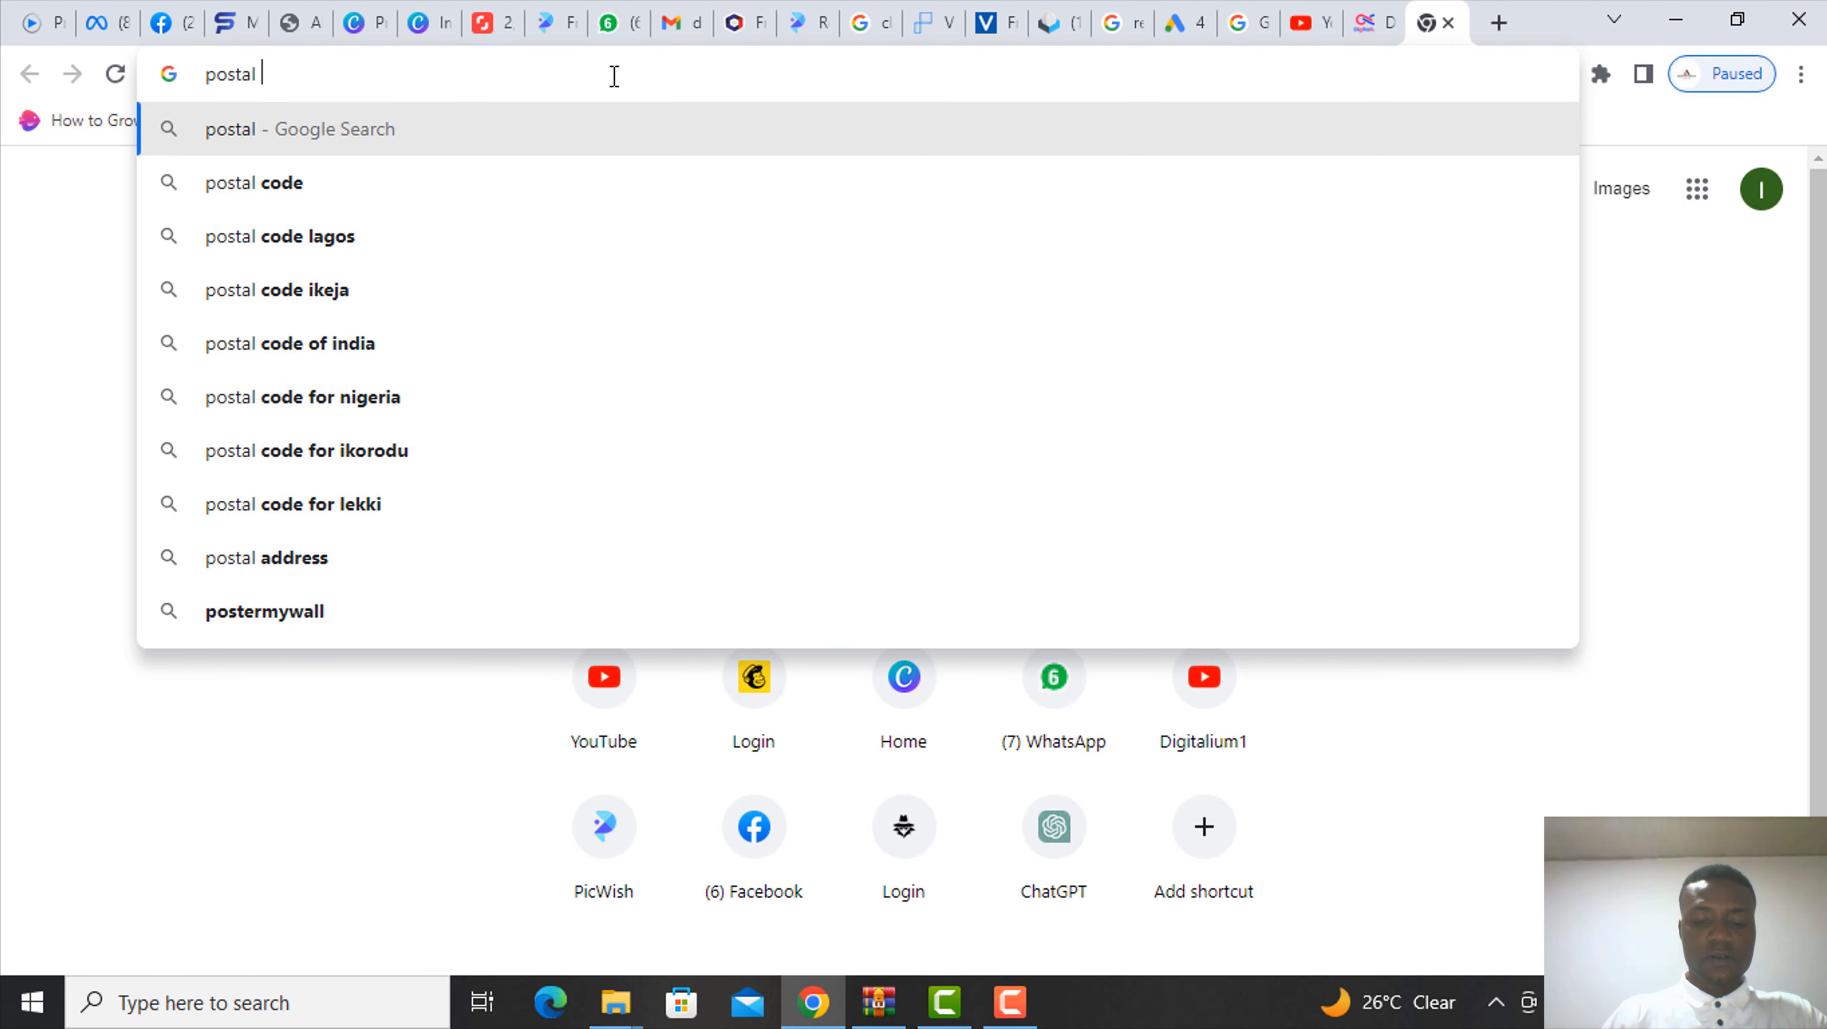
{"action": "type", "text": "code of"}
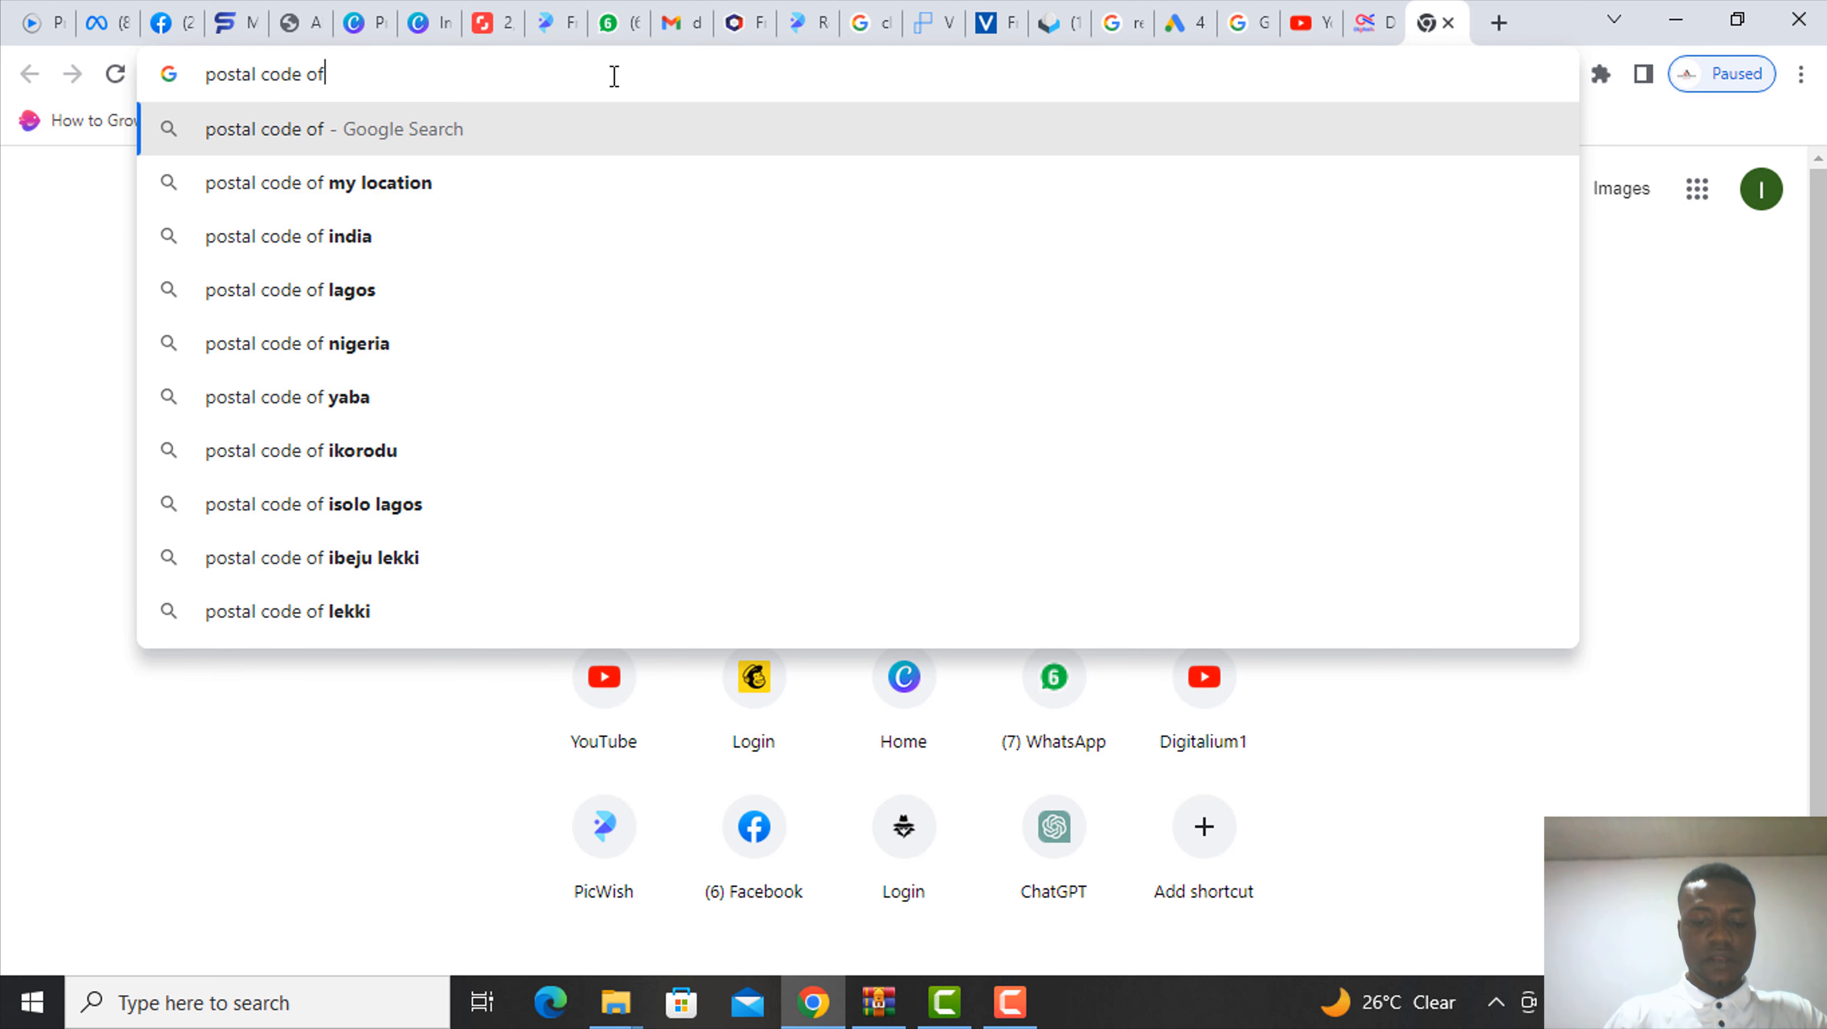
{"action": "type", "text": " l"}
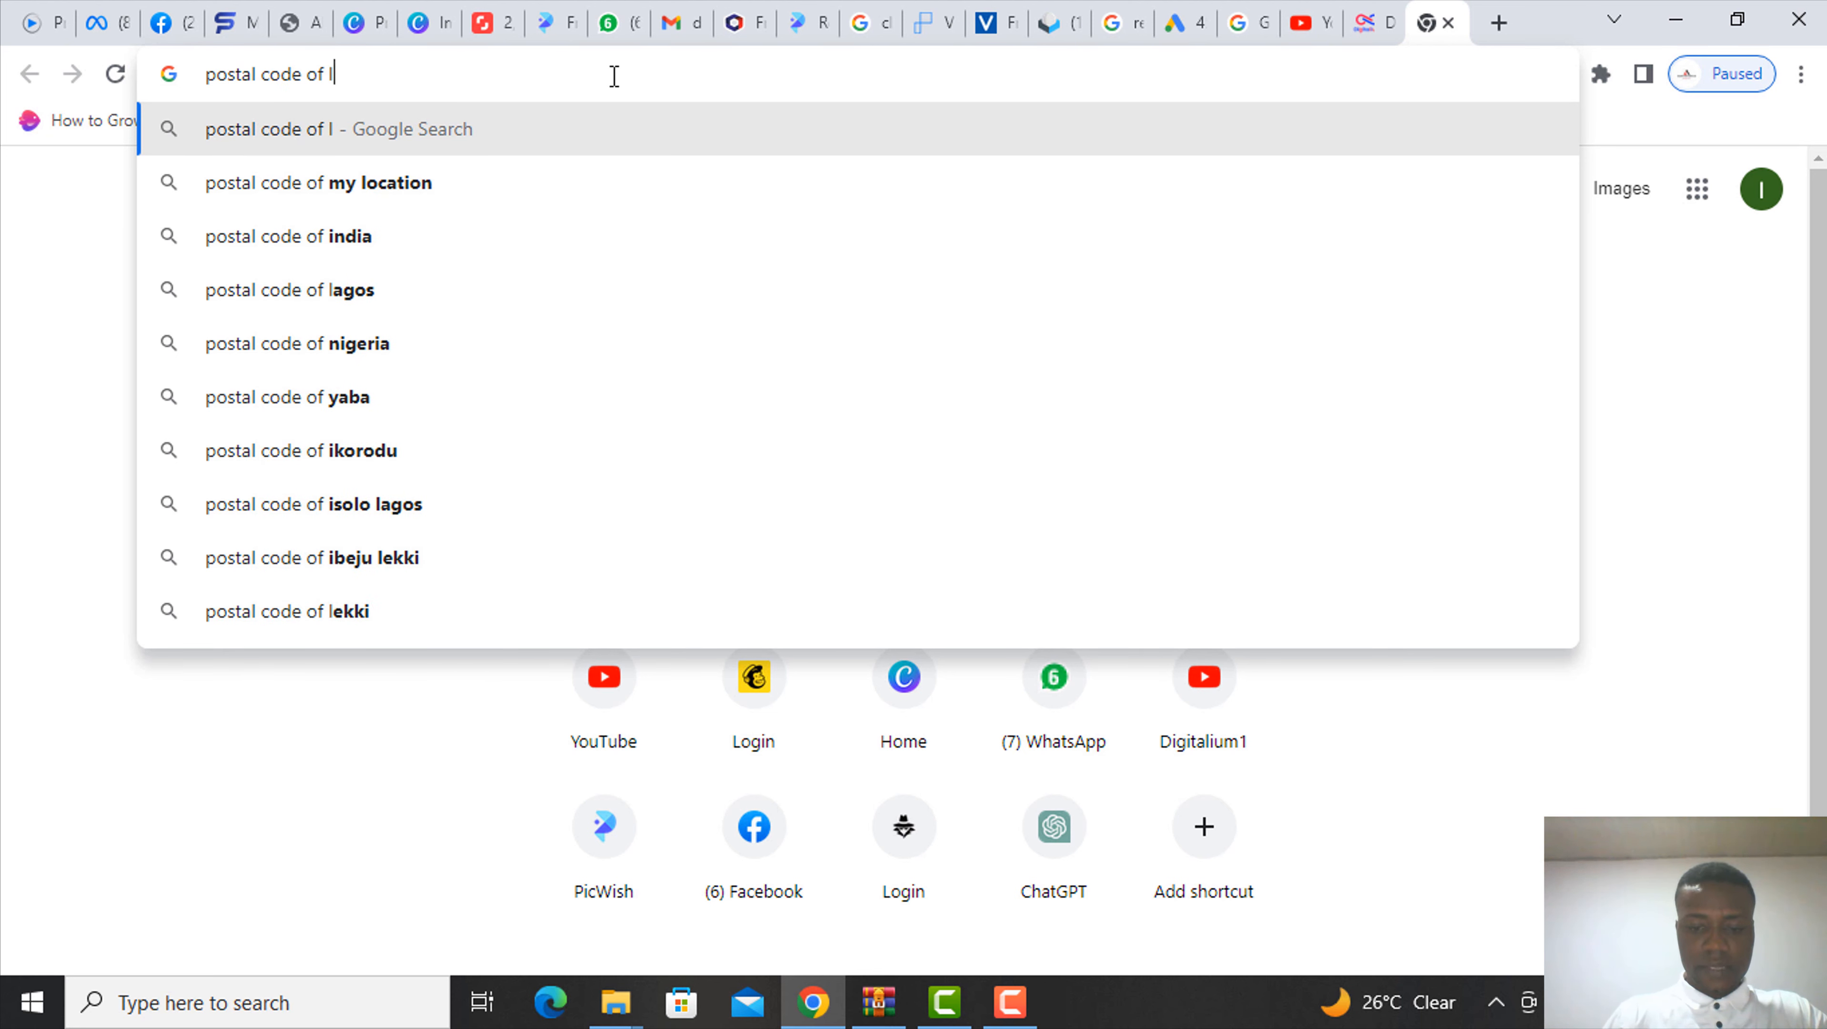
{"action": "type", "text": "ekki algos"}
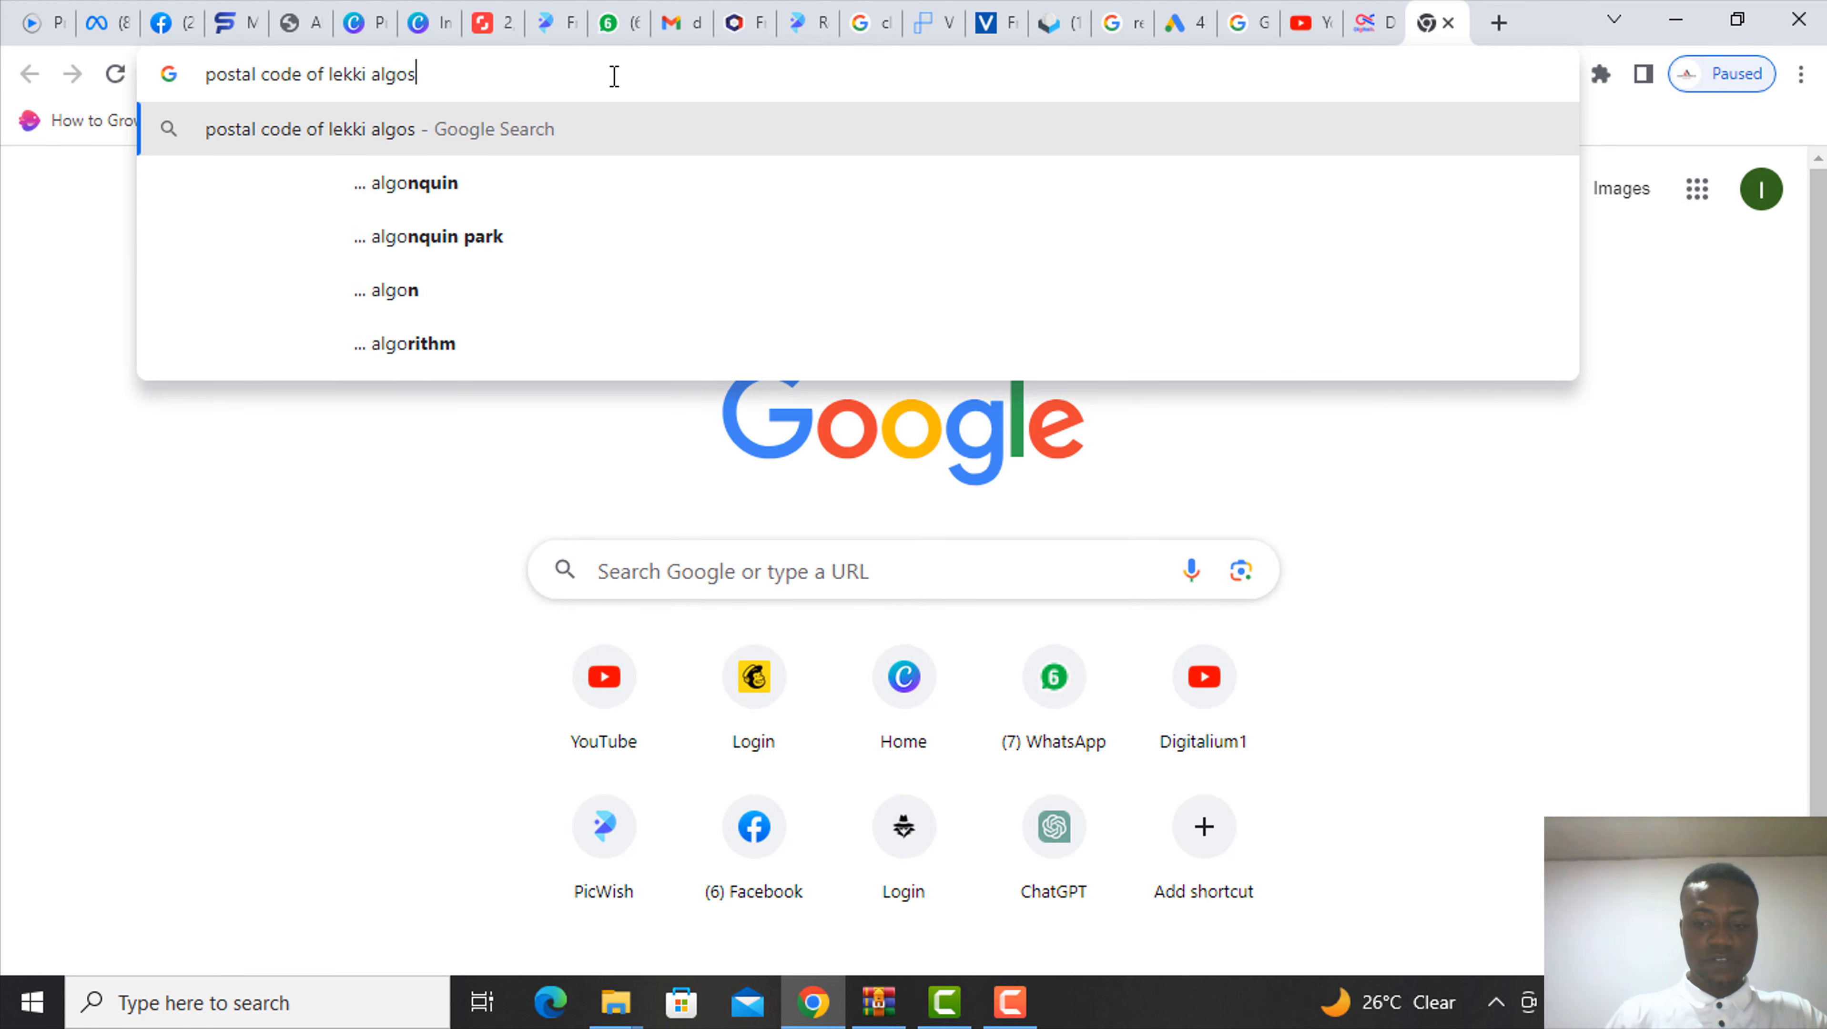
{"action": "key", "text": "Return"}
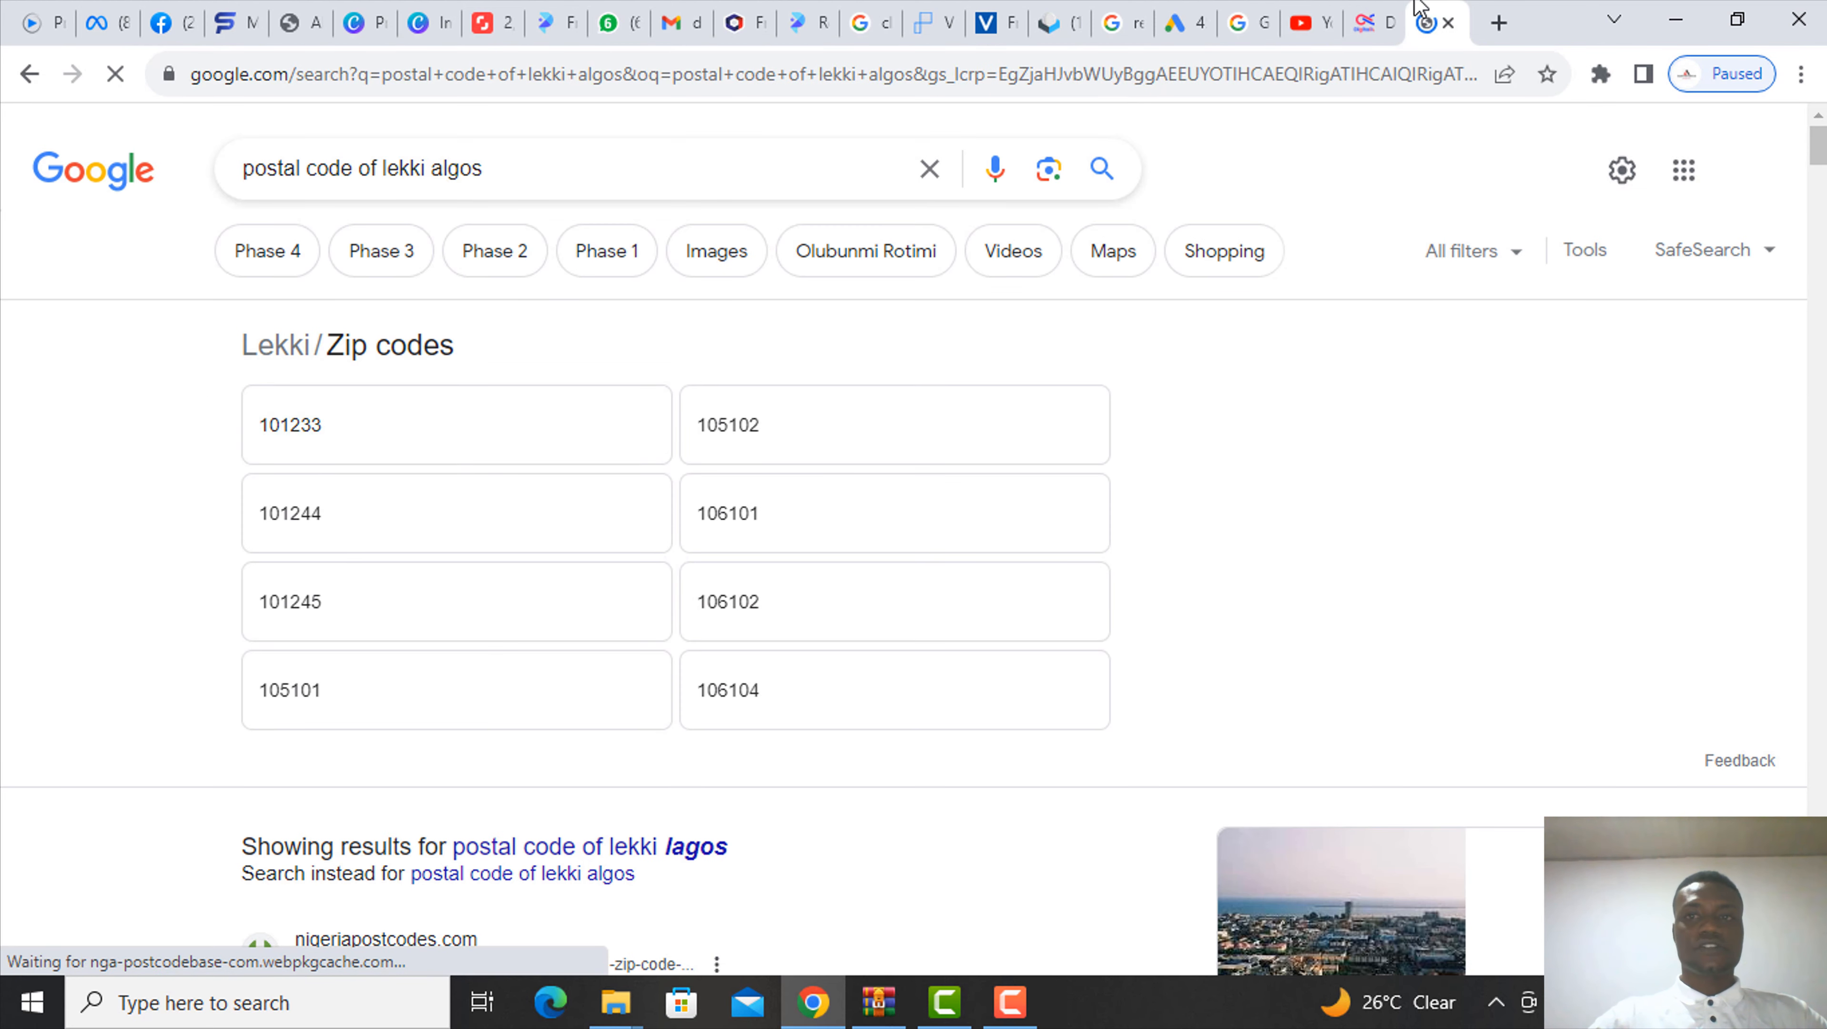
- Close the Lekki postal code search tab and scroll back down the Google Ads billing form
{"action": "left_click", "coordinate": [1196, 32]}
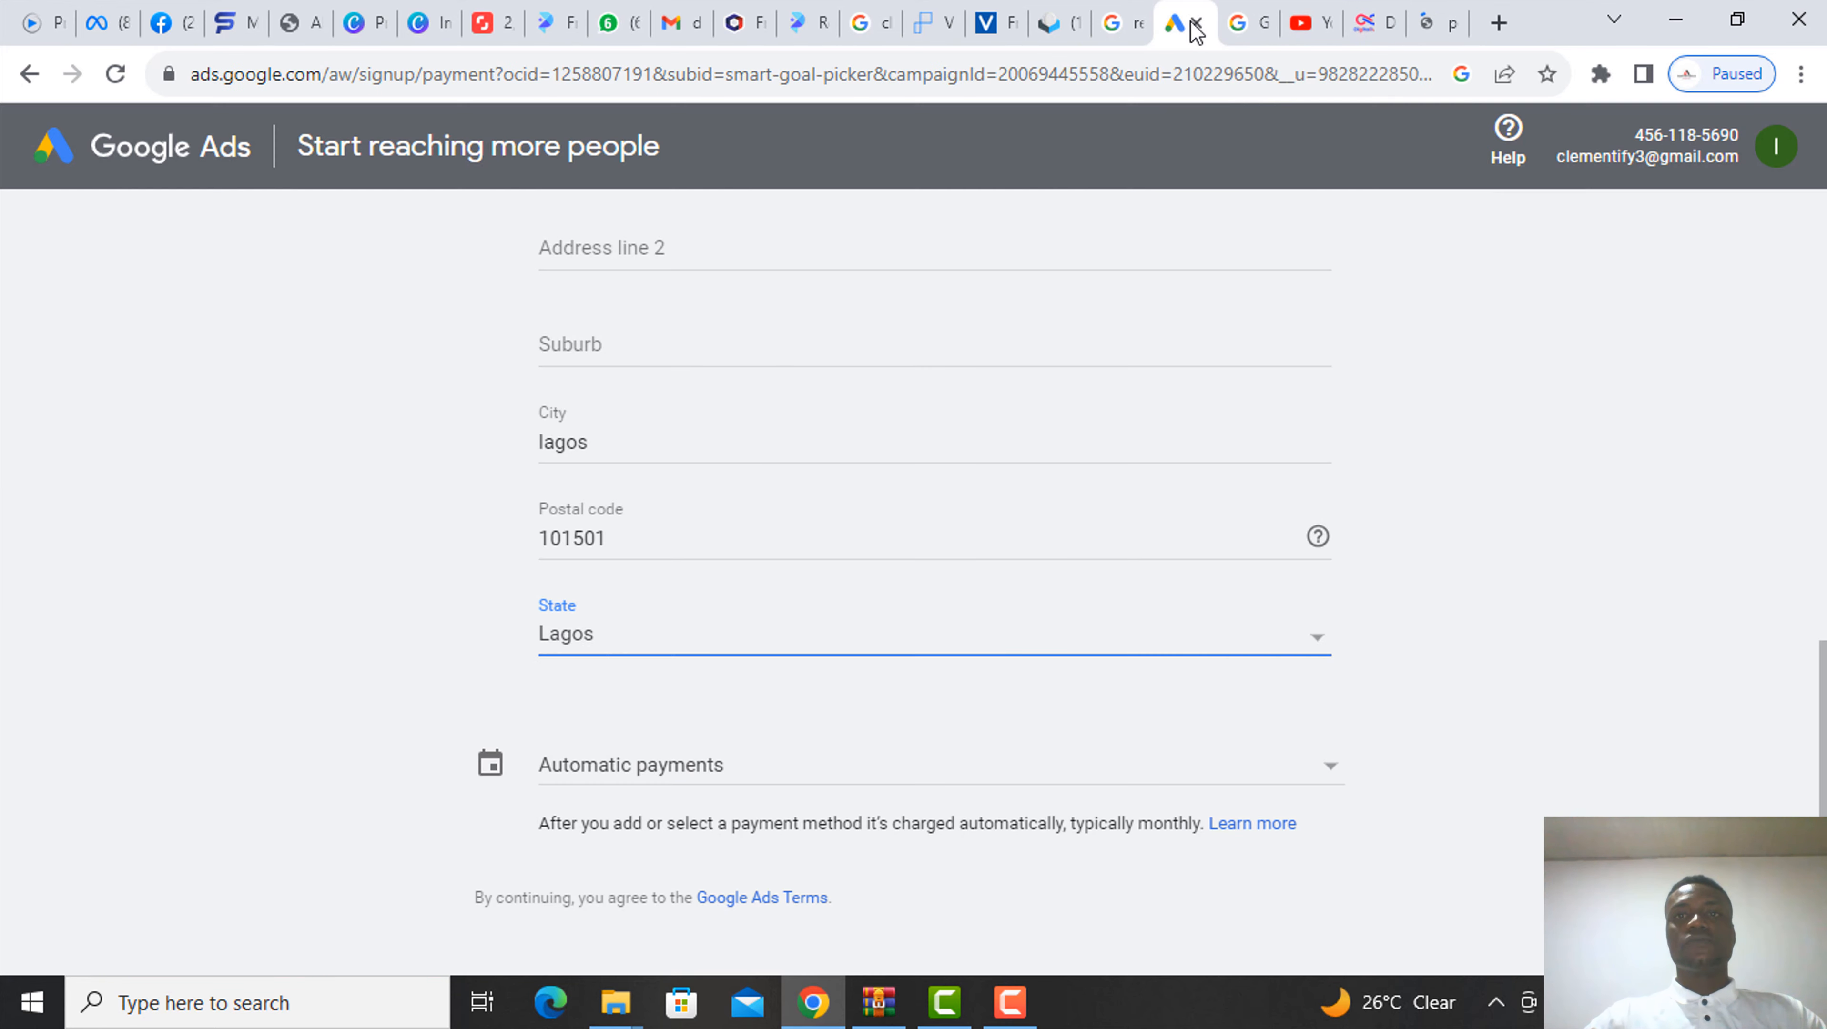
{"action": "left_click", "coordinate": [1441, 32]}
{"action": "left_click", "coordinate": [1449, 24]}
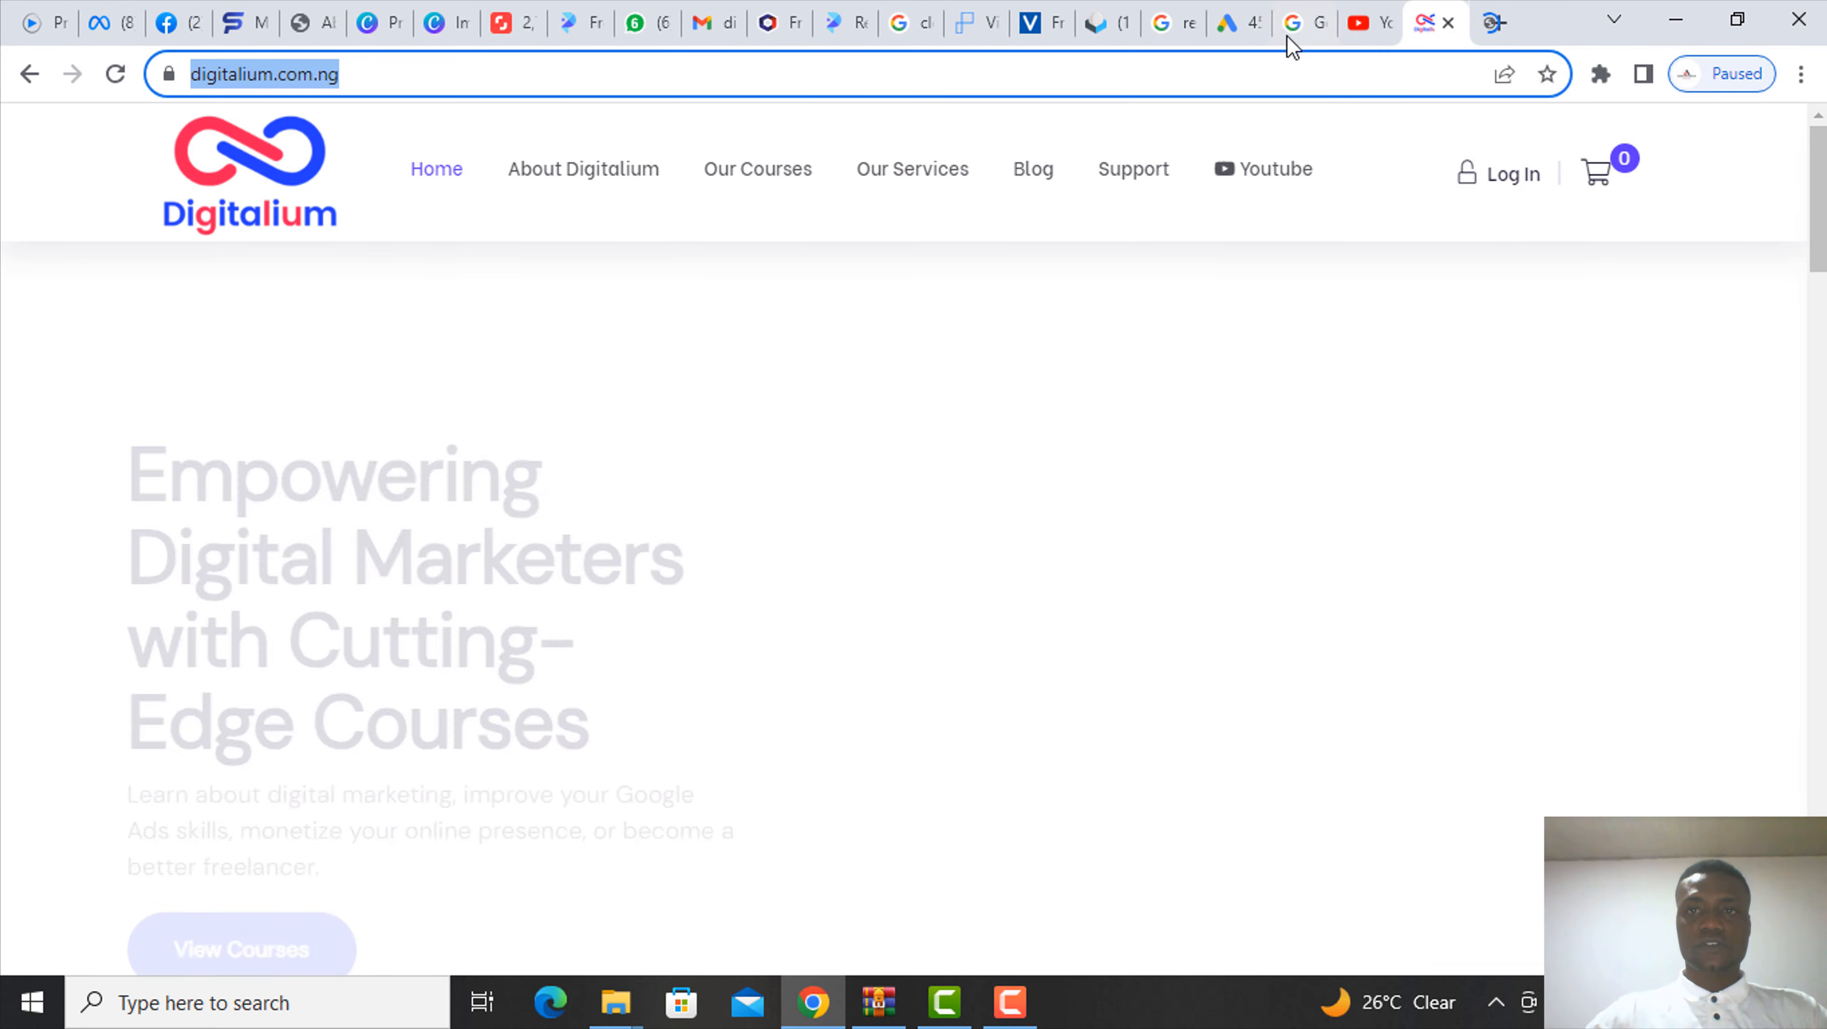
{"action": "left_click", "coordinate": [1228, 22]}
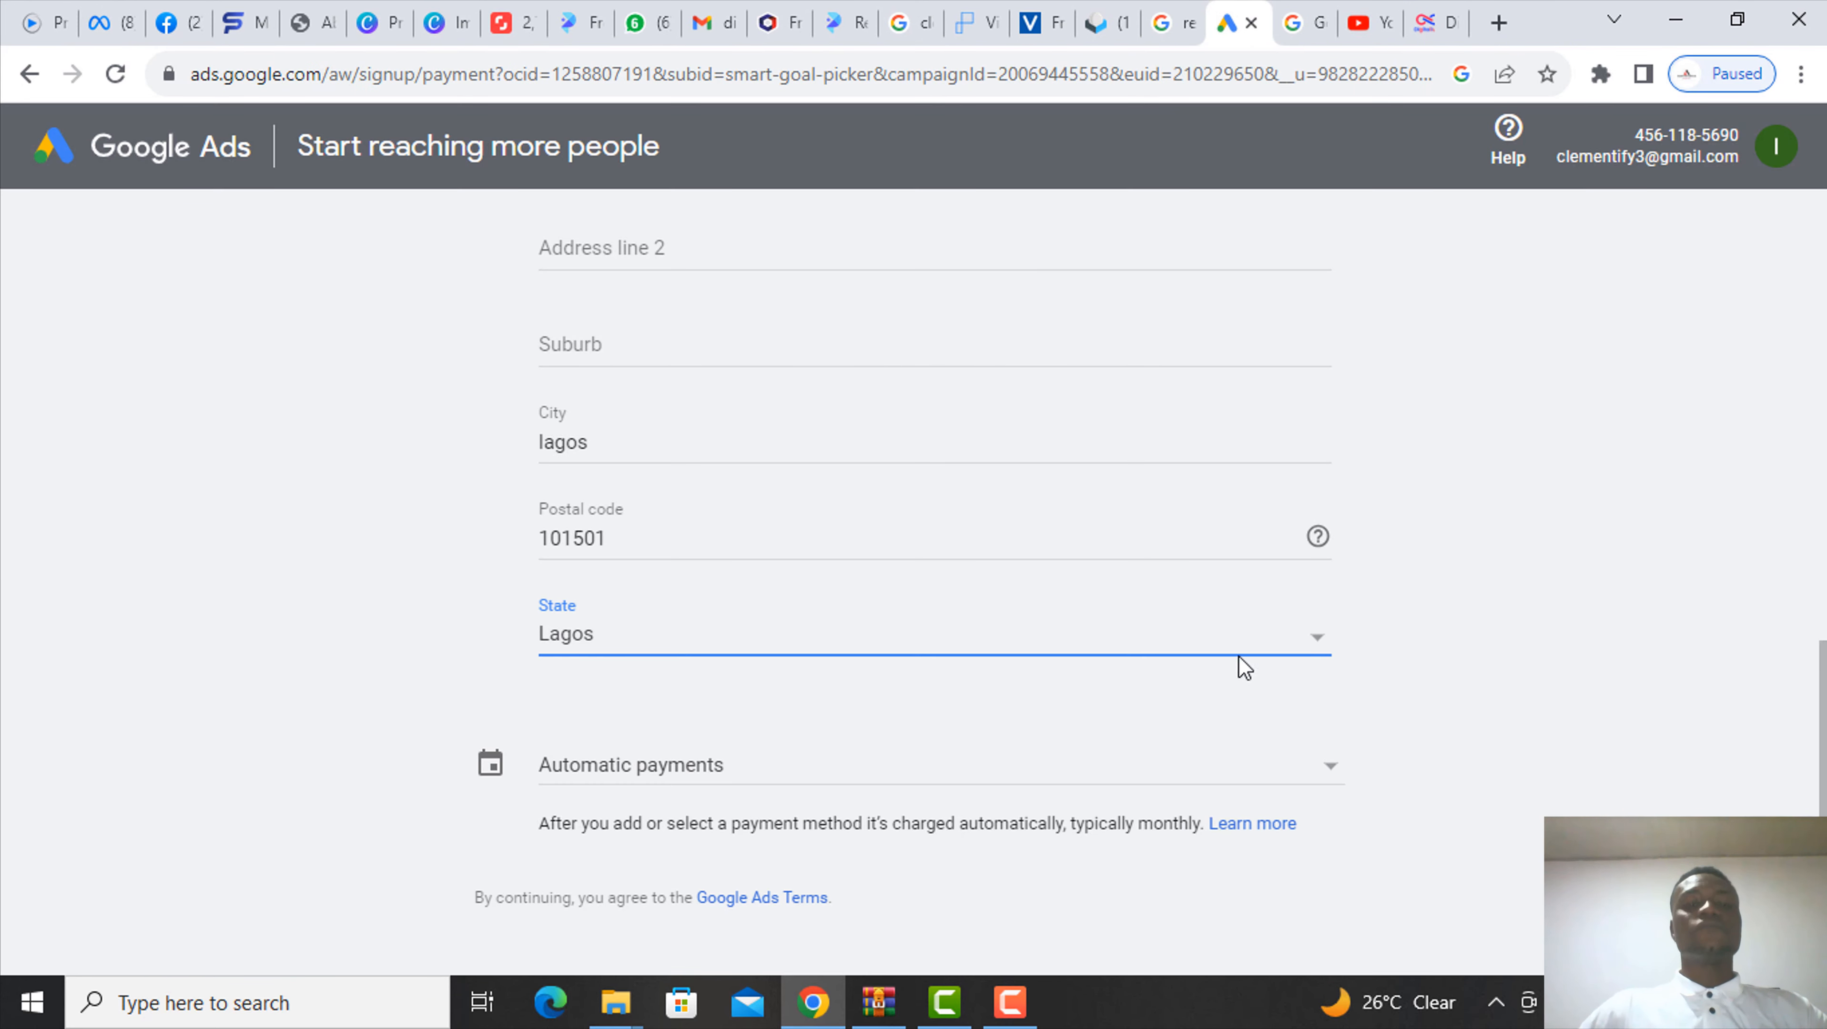
{"action": "scroll", "coordinate": [814, 620], "scroll_direction": "down", "scroll_amount": 2}
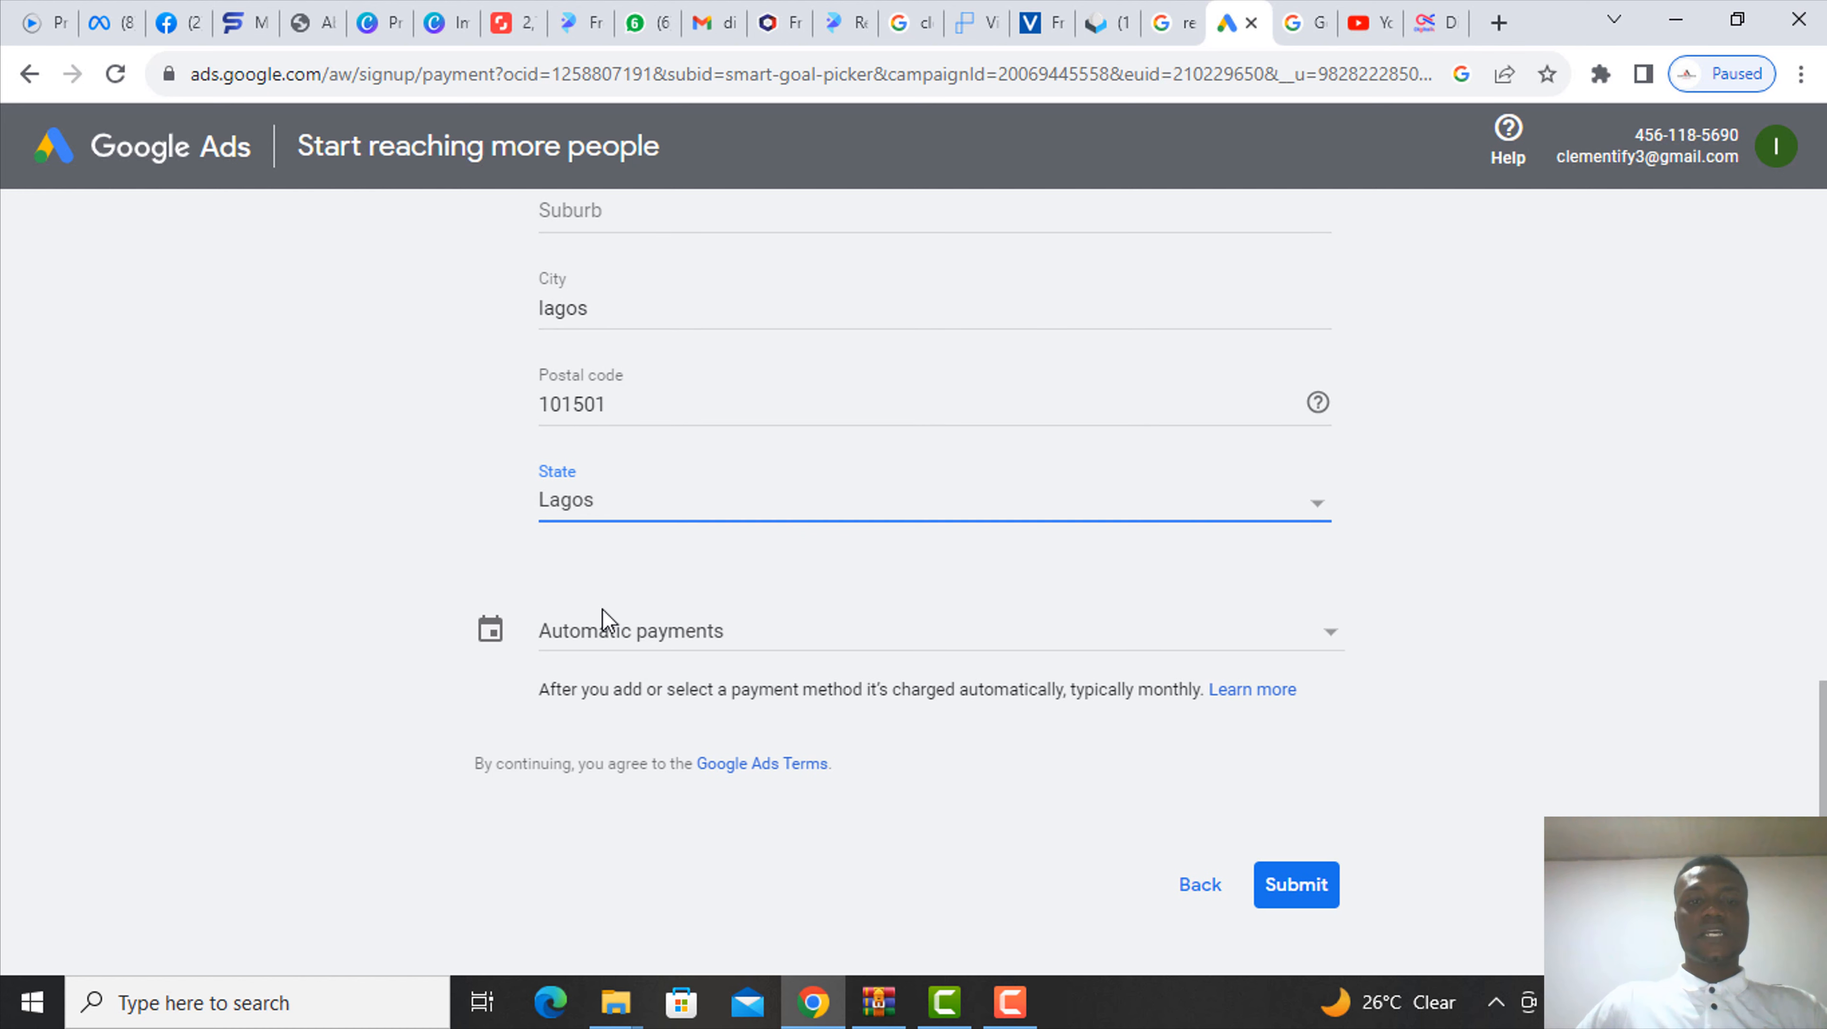
- Change the payment setting from automatic payments to Manual payments
{"action": "left_click", "coordinate": [748, 639]}
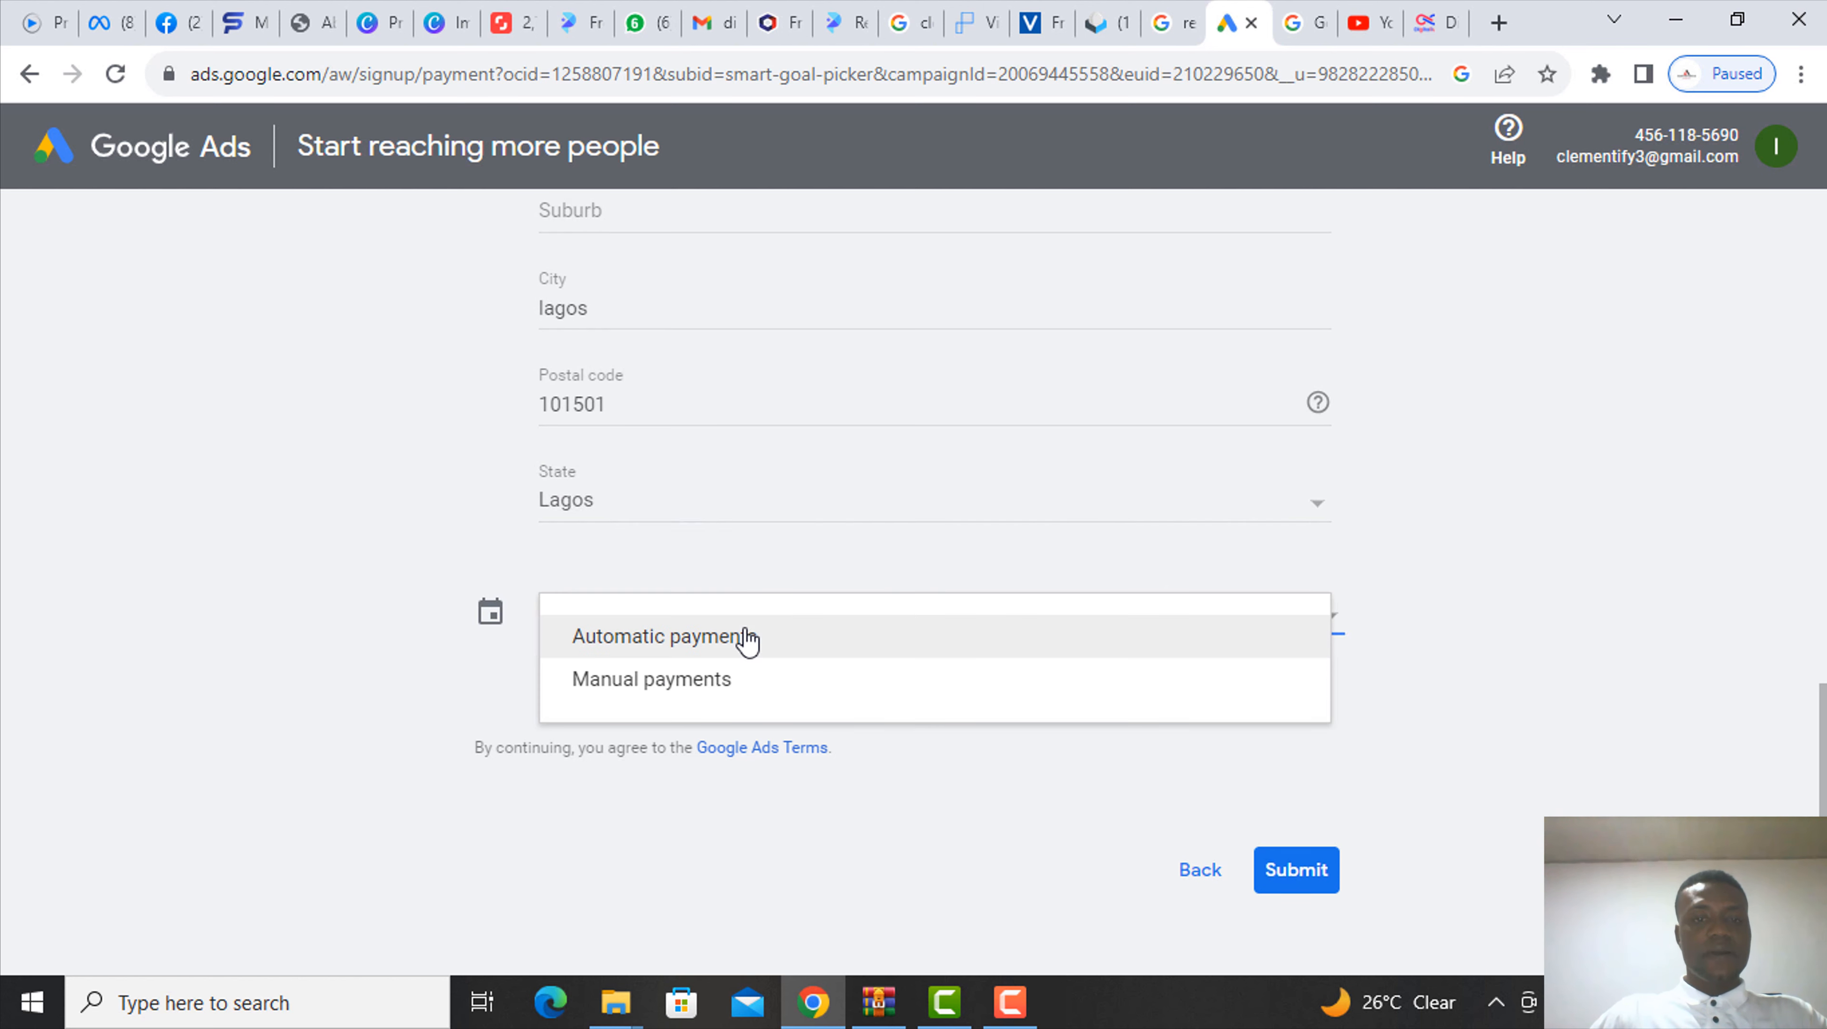
{"action": "left_click", "coordinate": [746, 637]}
{"action": "left_click", "coordinate": [717, 558]}
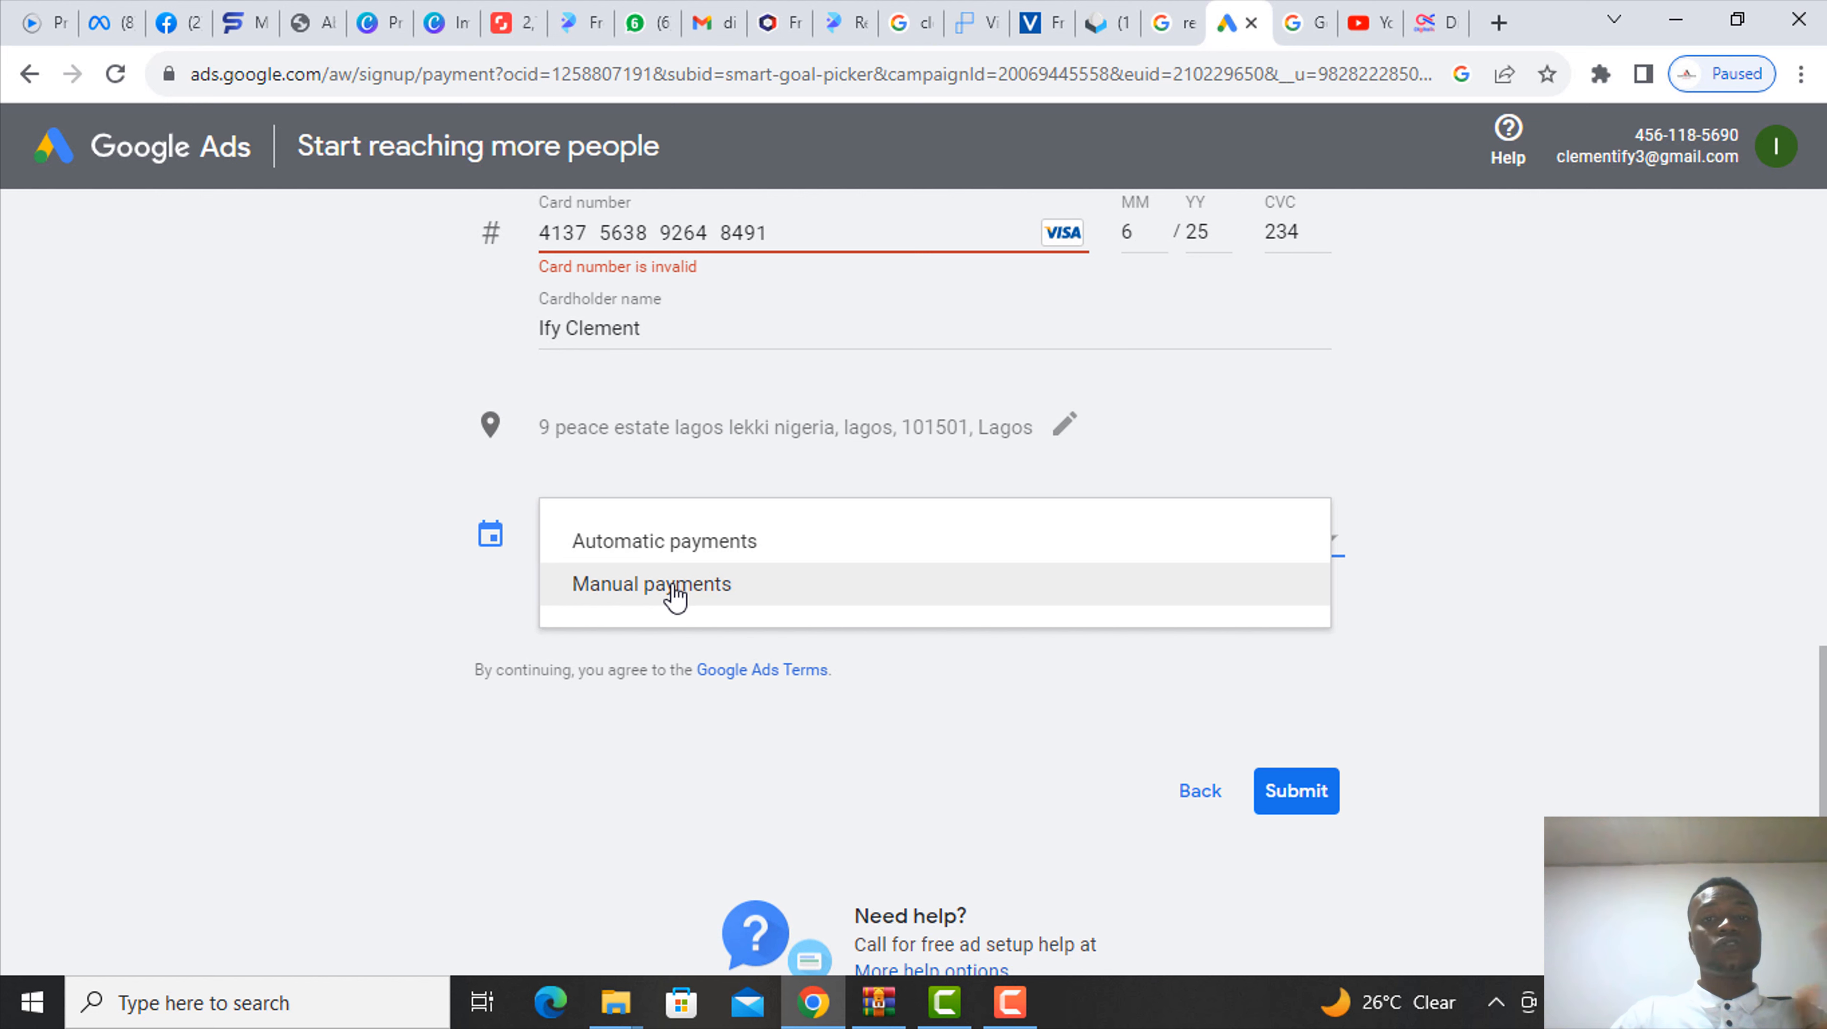
{"action": "left_click", "coordinate": [647, 586]}
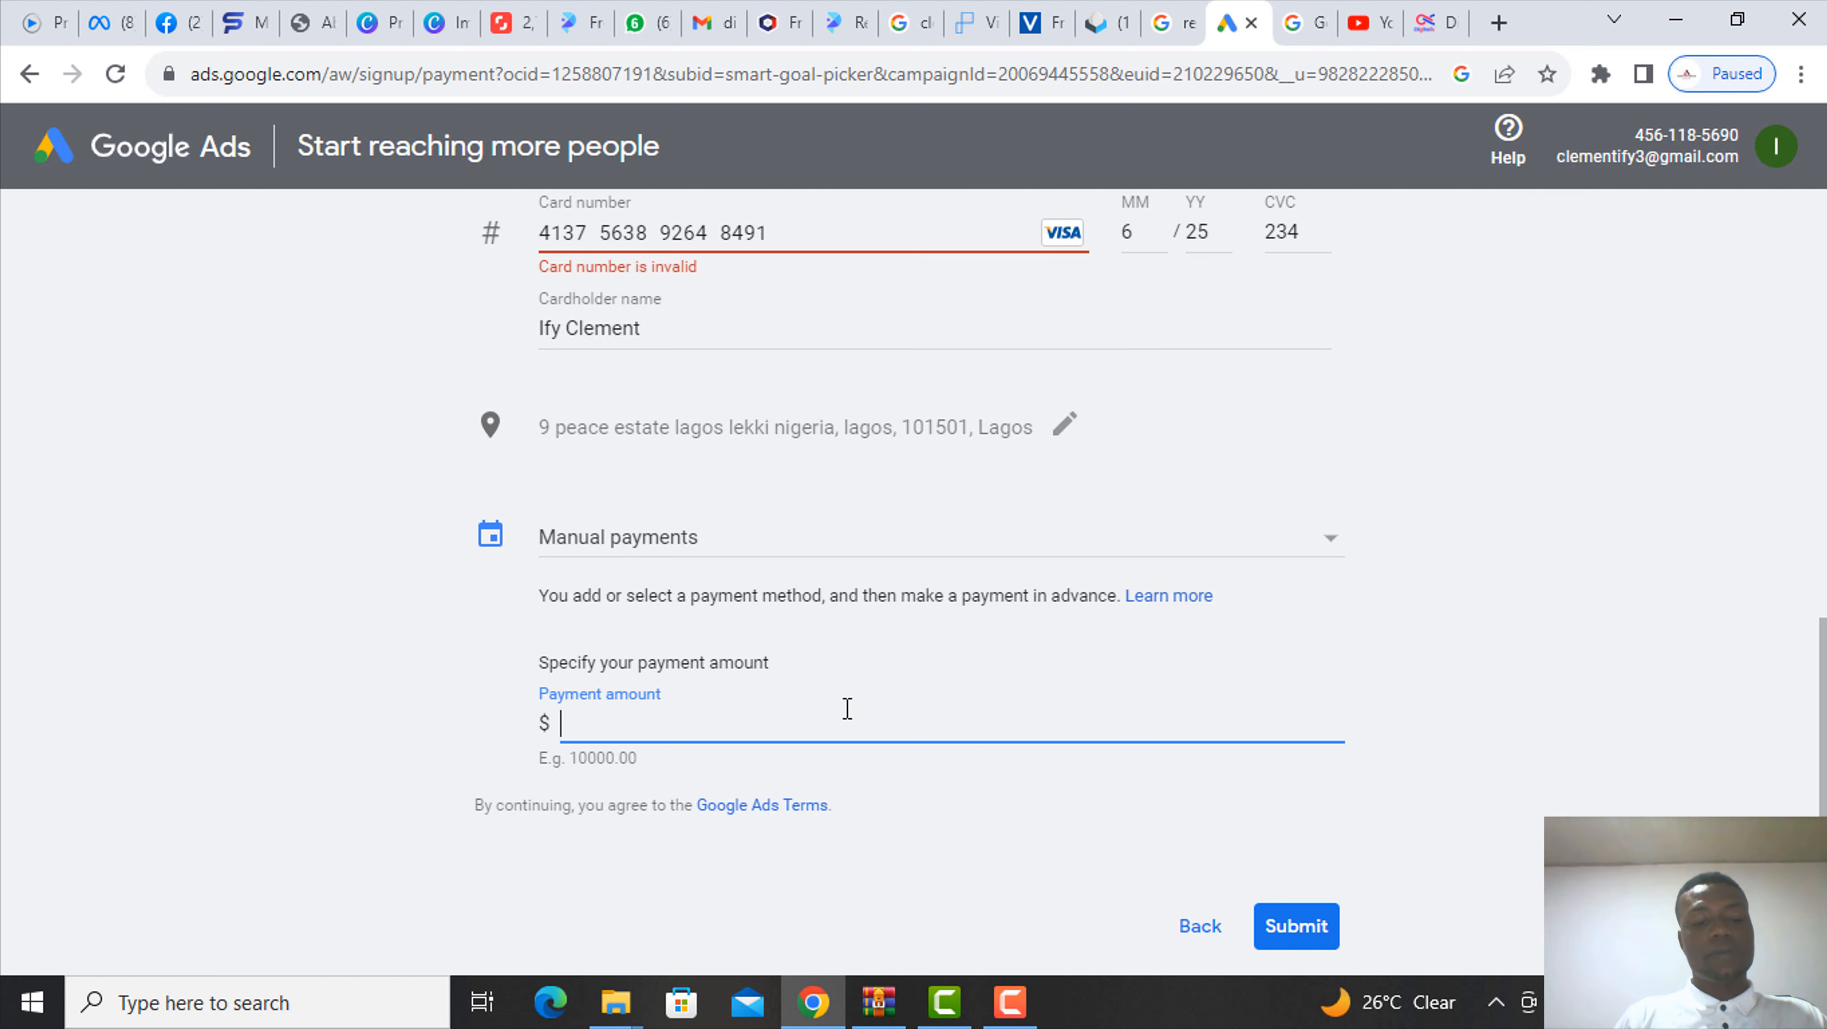
- Enter $10 as the manual payment amount after $9 is rejected as below the minimum
{"action": "type", "text": "10"}
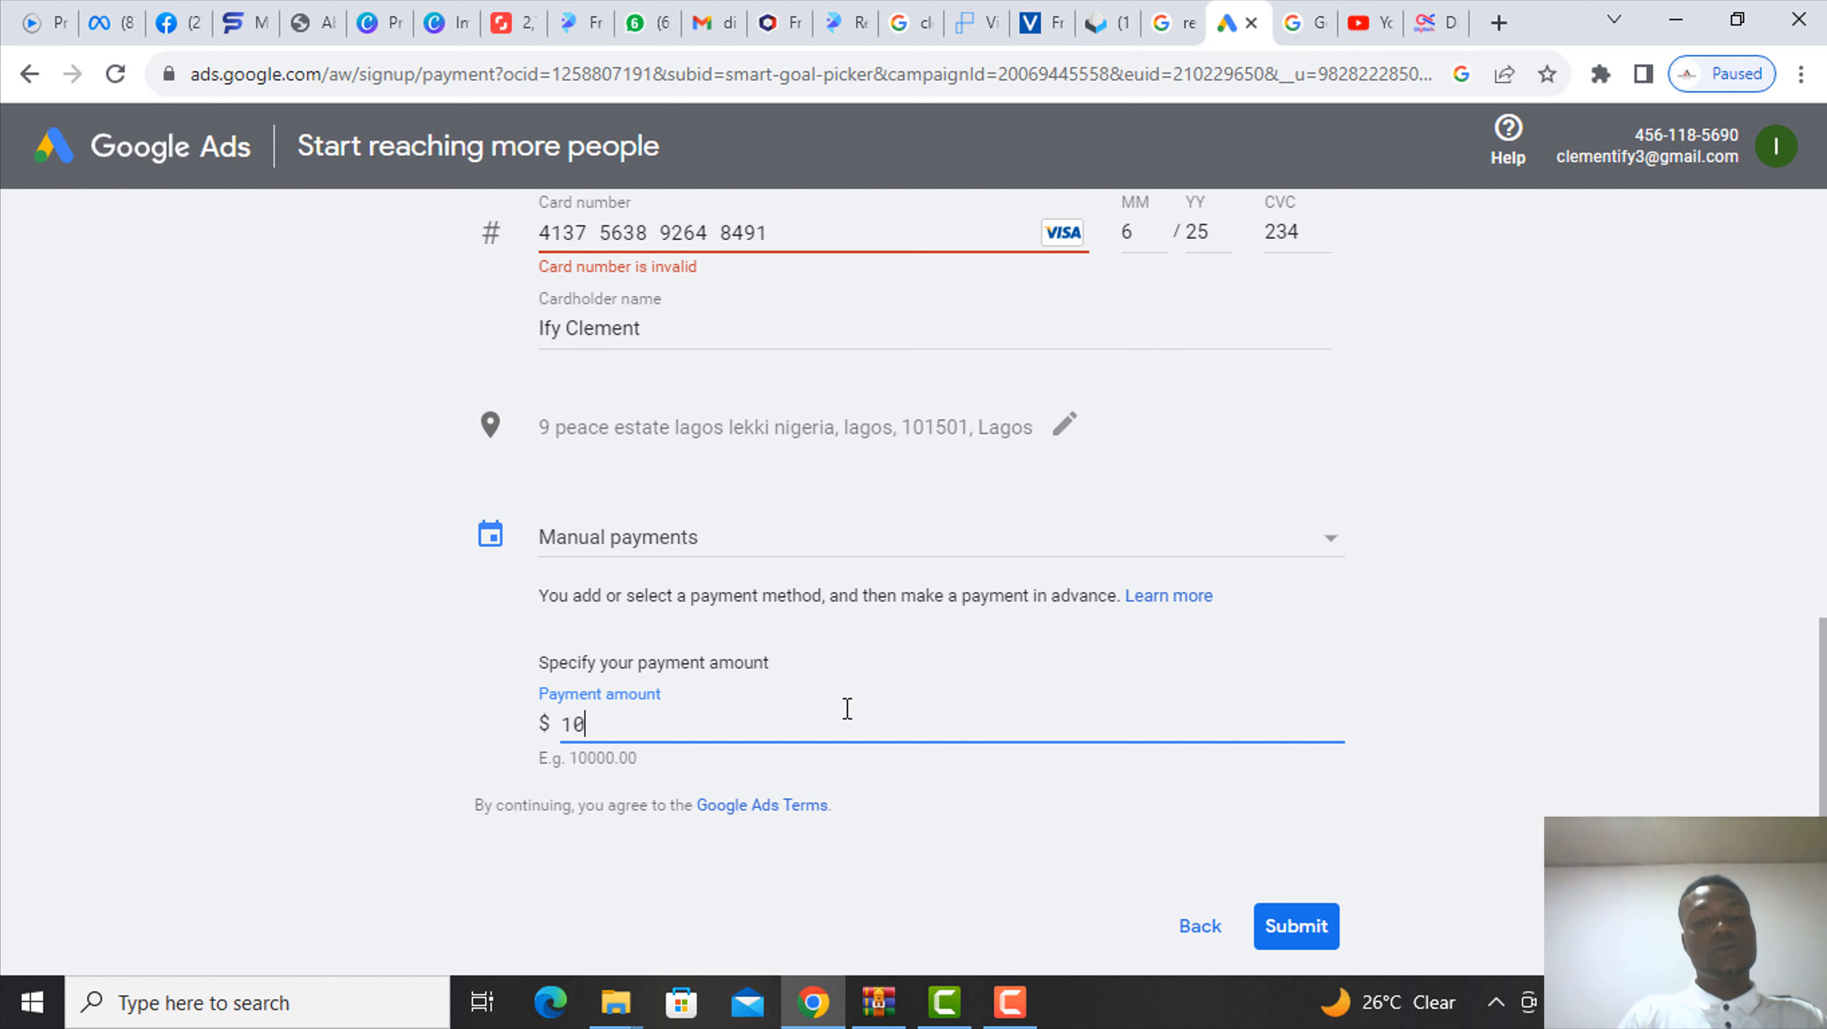
{"action": "key", "text": "BackSpace"}
{"action": "key", "text": "BackSpace"}
{"action": "type", "text": "9"}
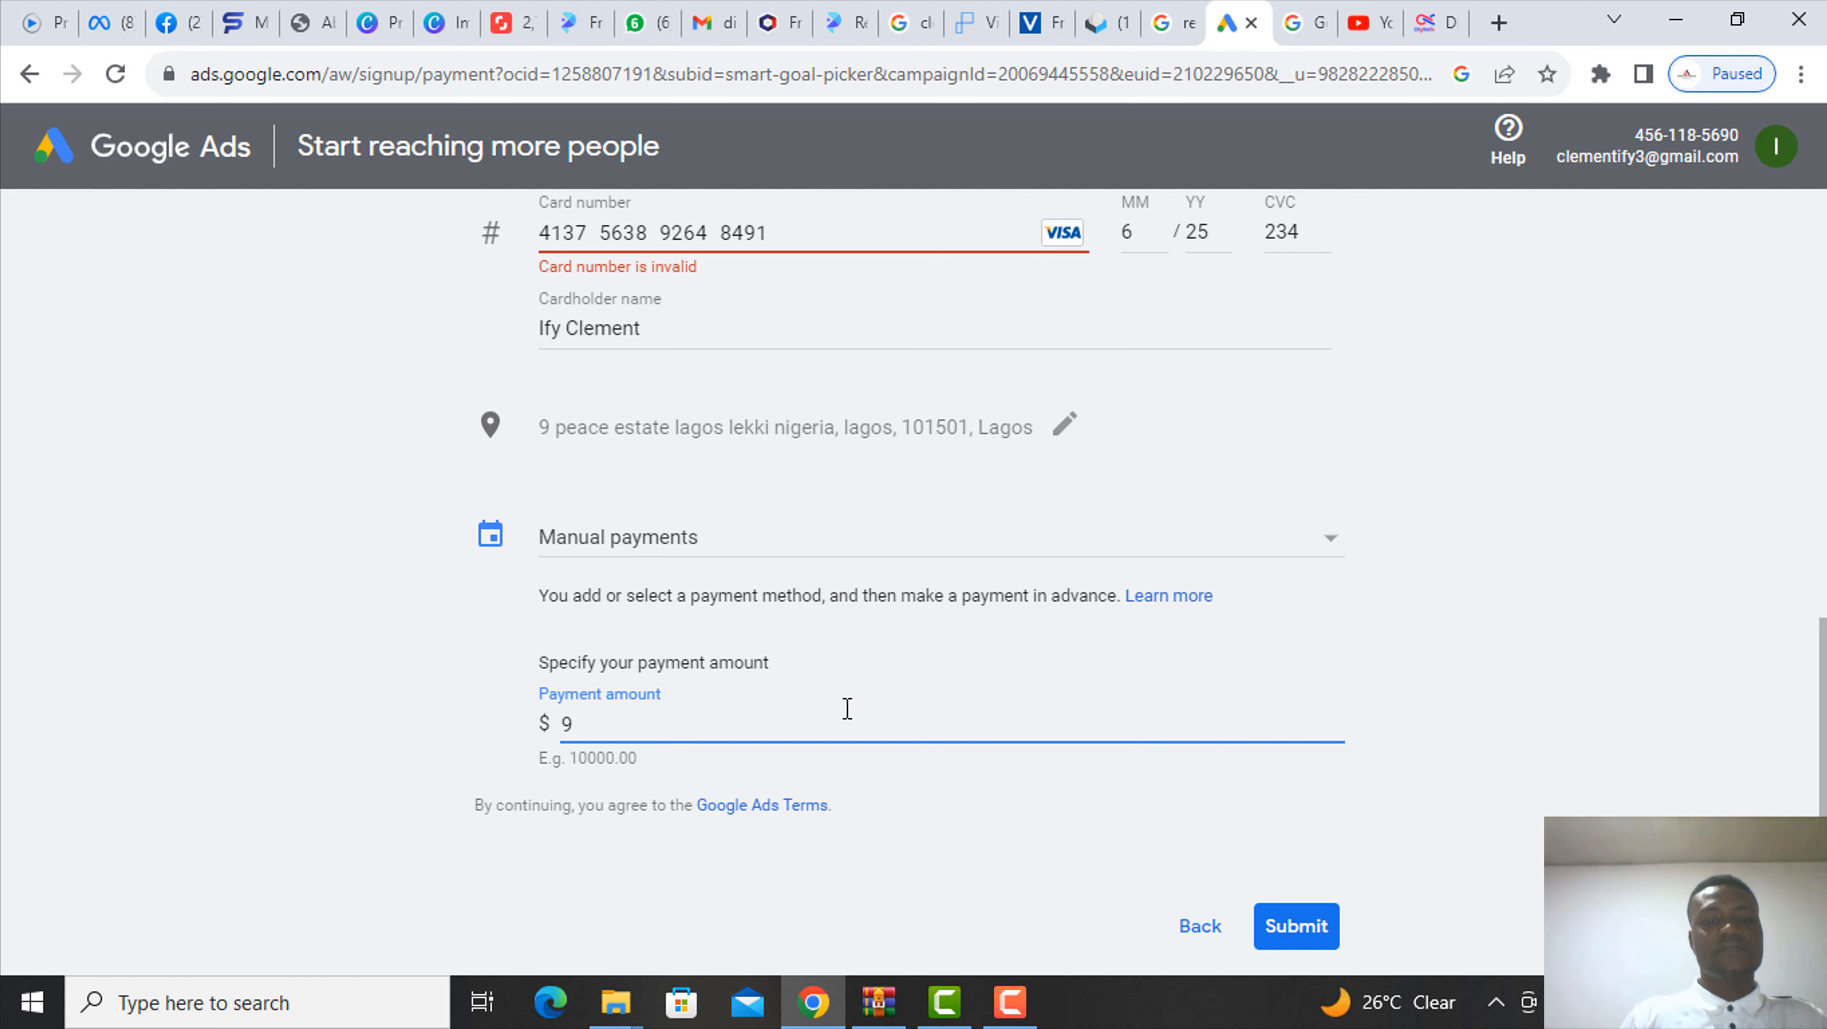
{"action": "left_click", "coordinate": [1495, 681]}
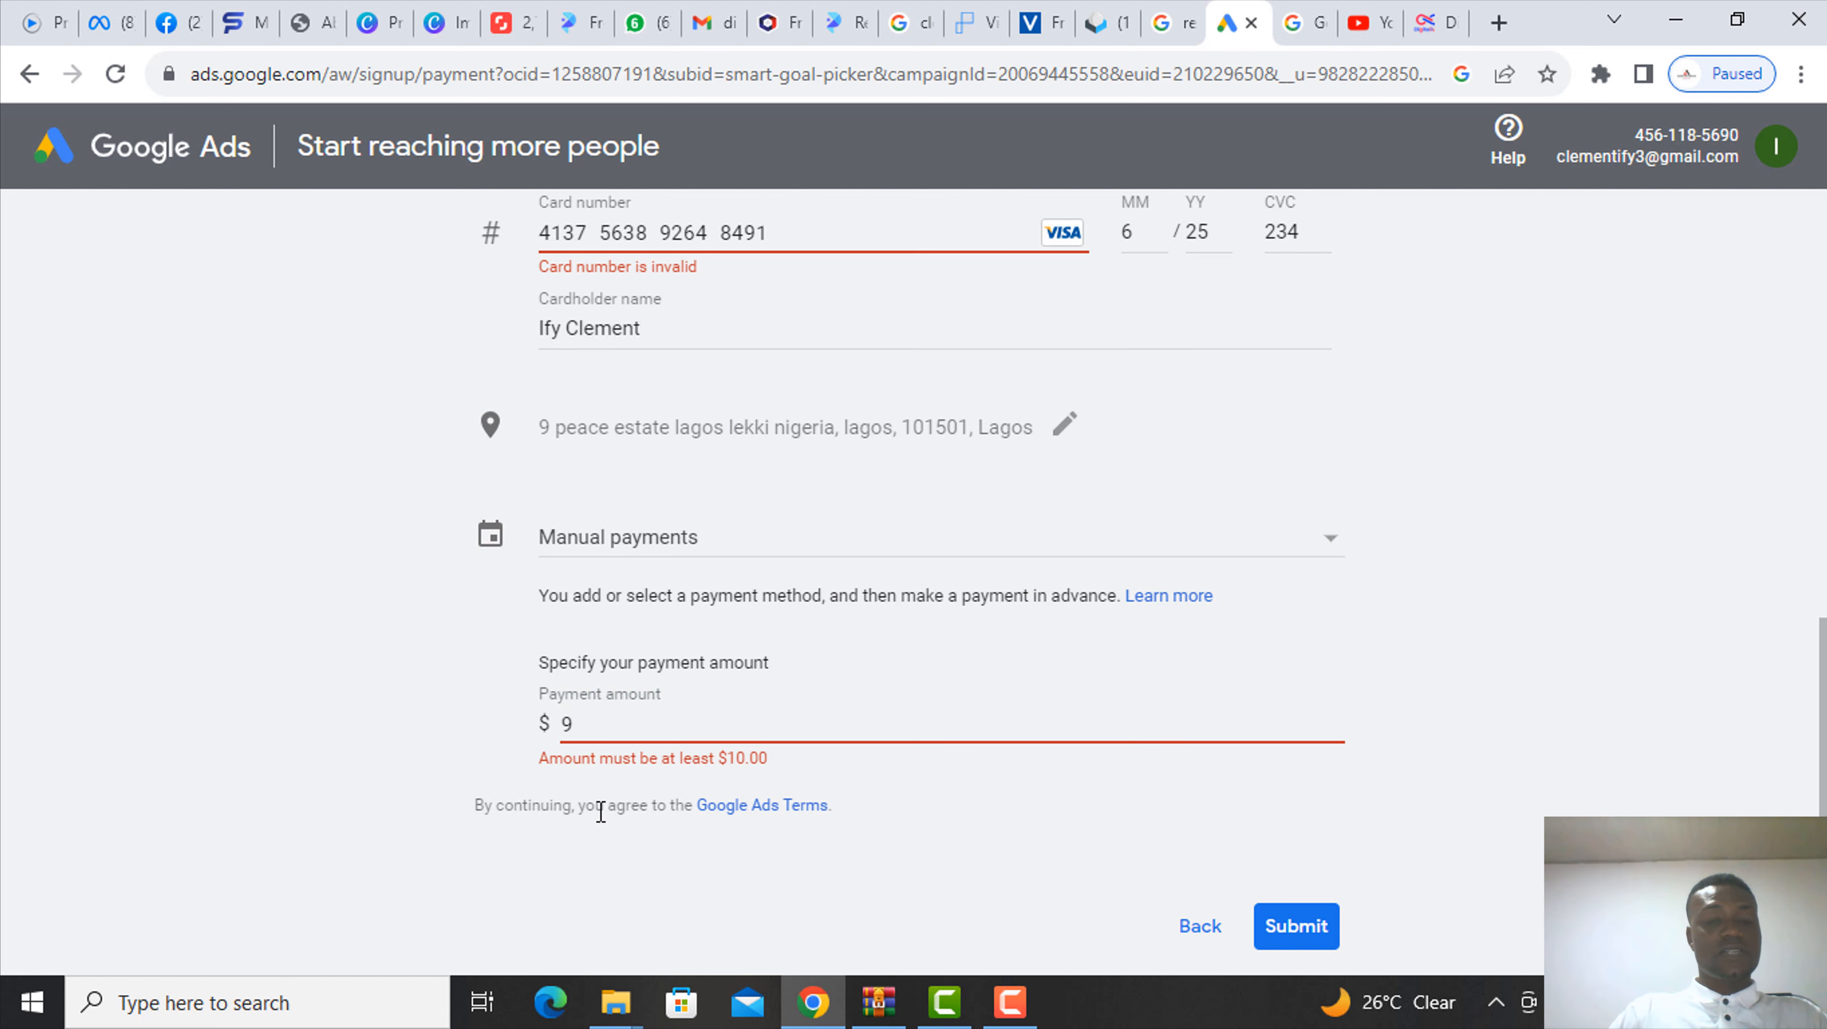
{"action": "left_click", "coordinate": [644, 724]}
{"action": "key", "text": "BackSpace"}
{"action": "type", "text": "10"}
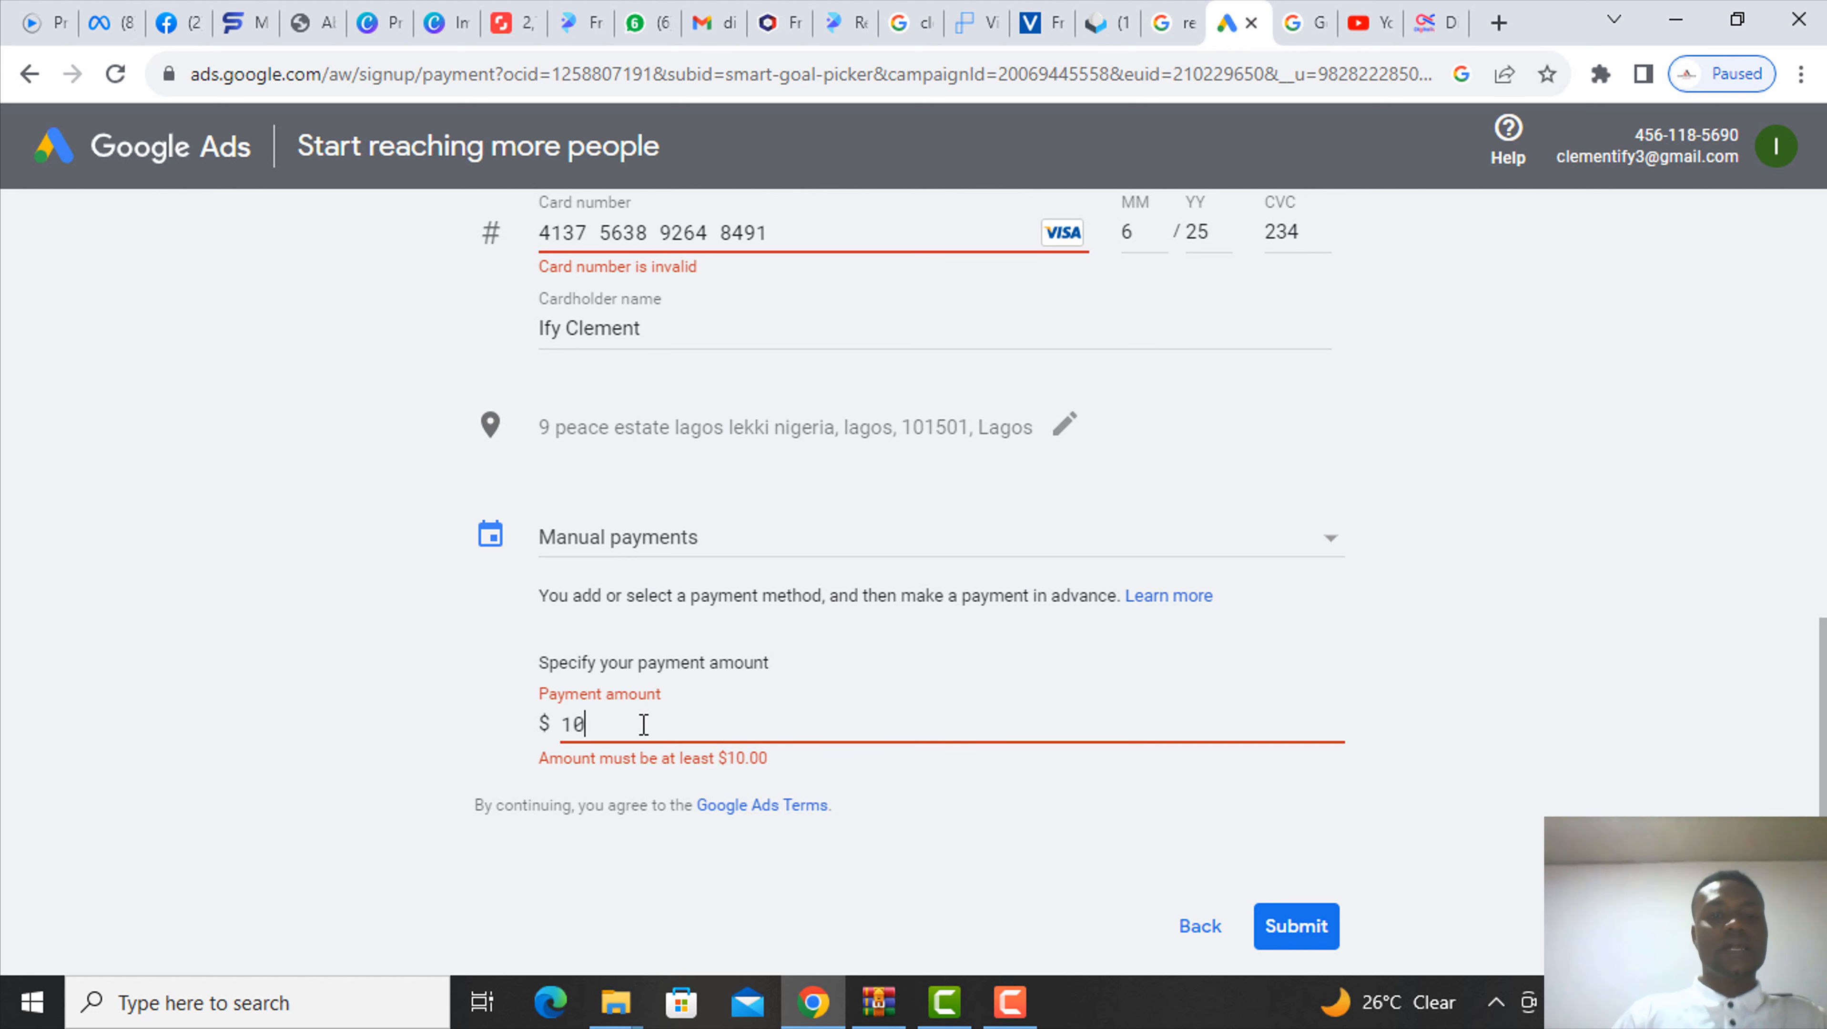
{"action": "left_click", "coordinate": [1421, 704]}
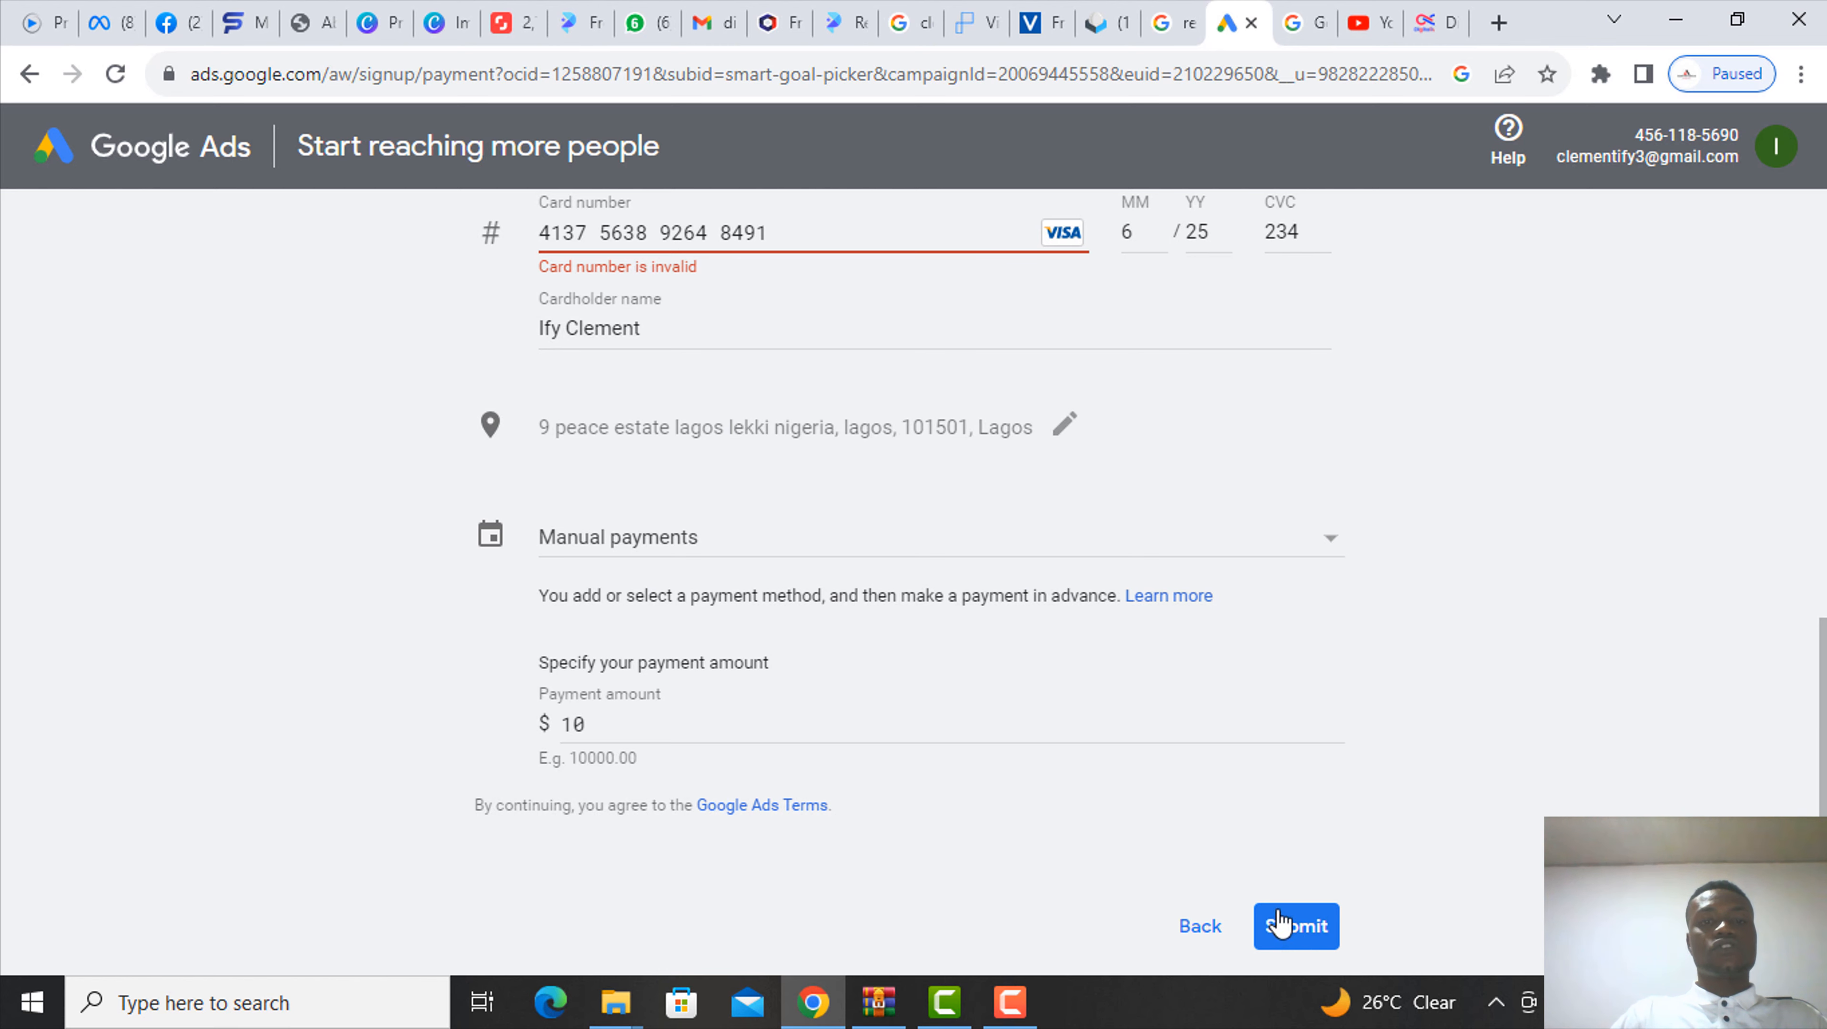
{"action": "scroll", "coordinate": [829, 595], "scroll_direction": "up", "scroll_amount": 6}
{"action": "scroll", "coordinate": [767, 649], "scroll_direction": "down", "scroll_amount": 3}
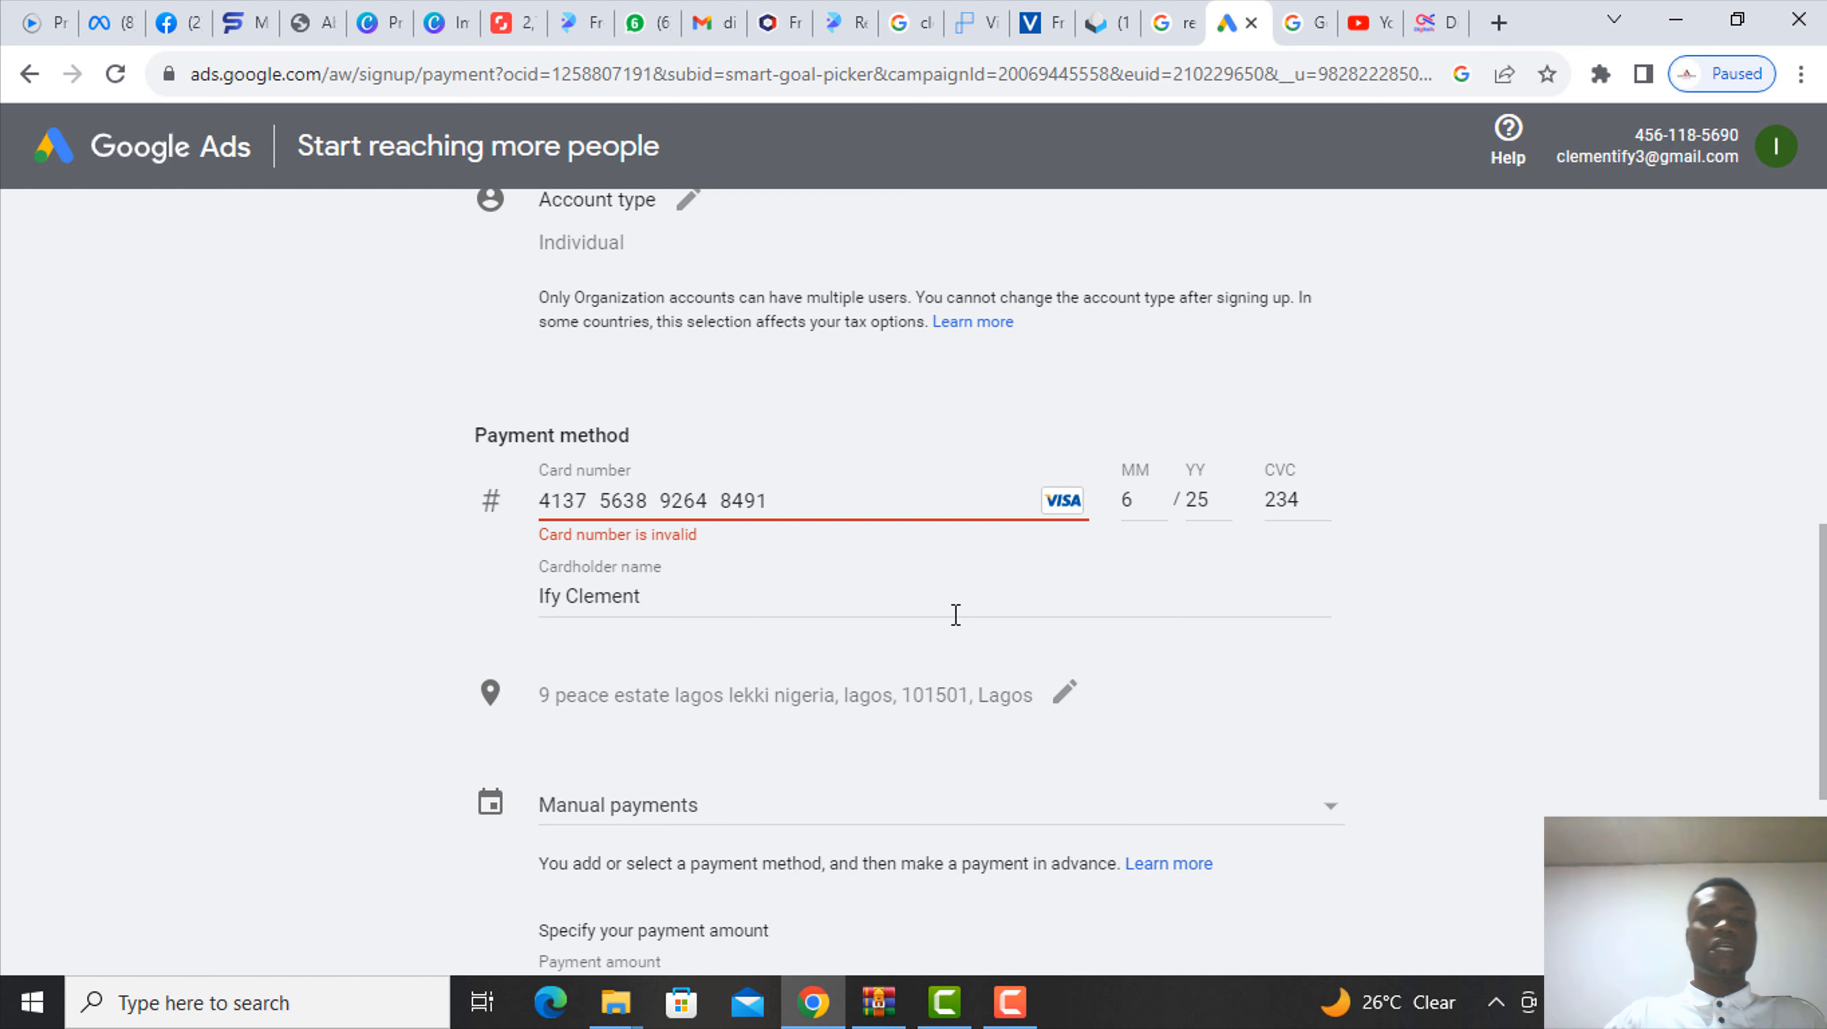
{"action": "scroll", "coordinate": [1261, 584], "scroll_direction": "down", "scroll_amount": 5}
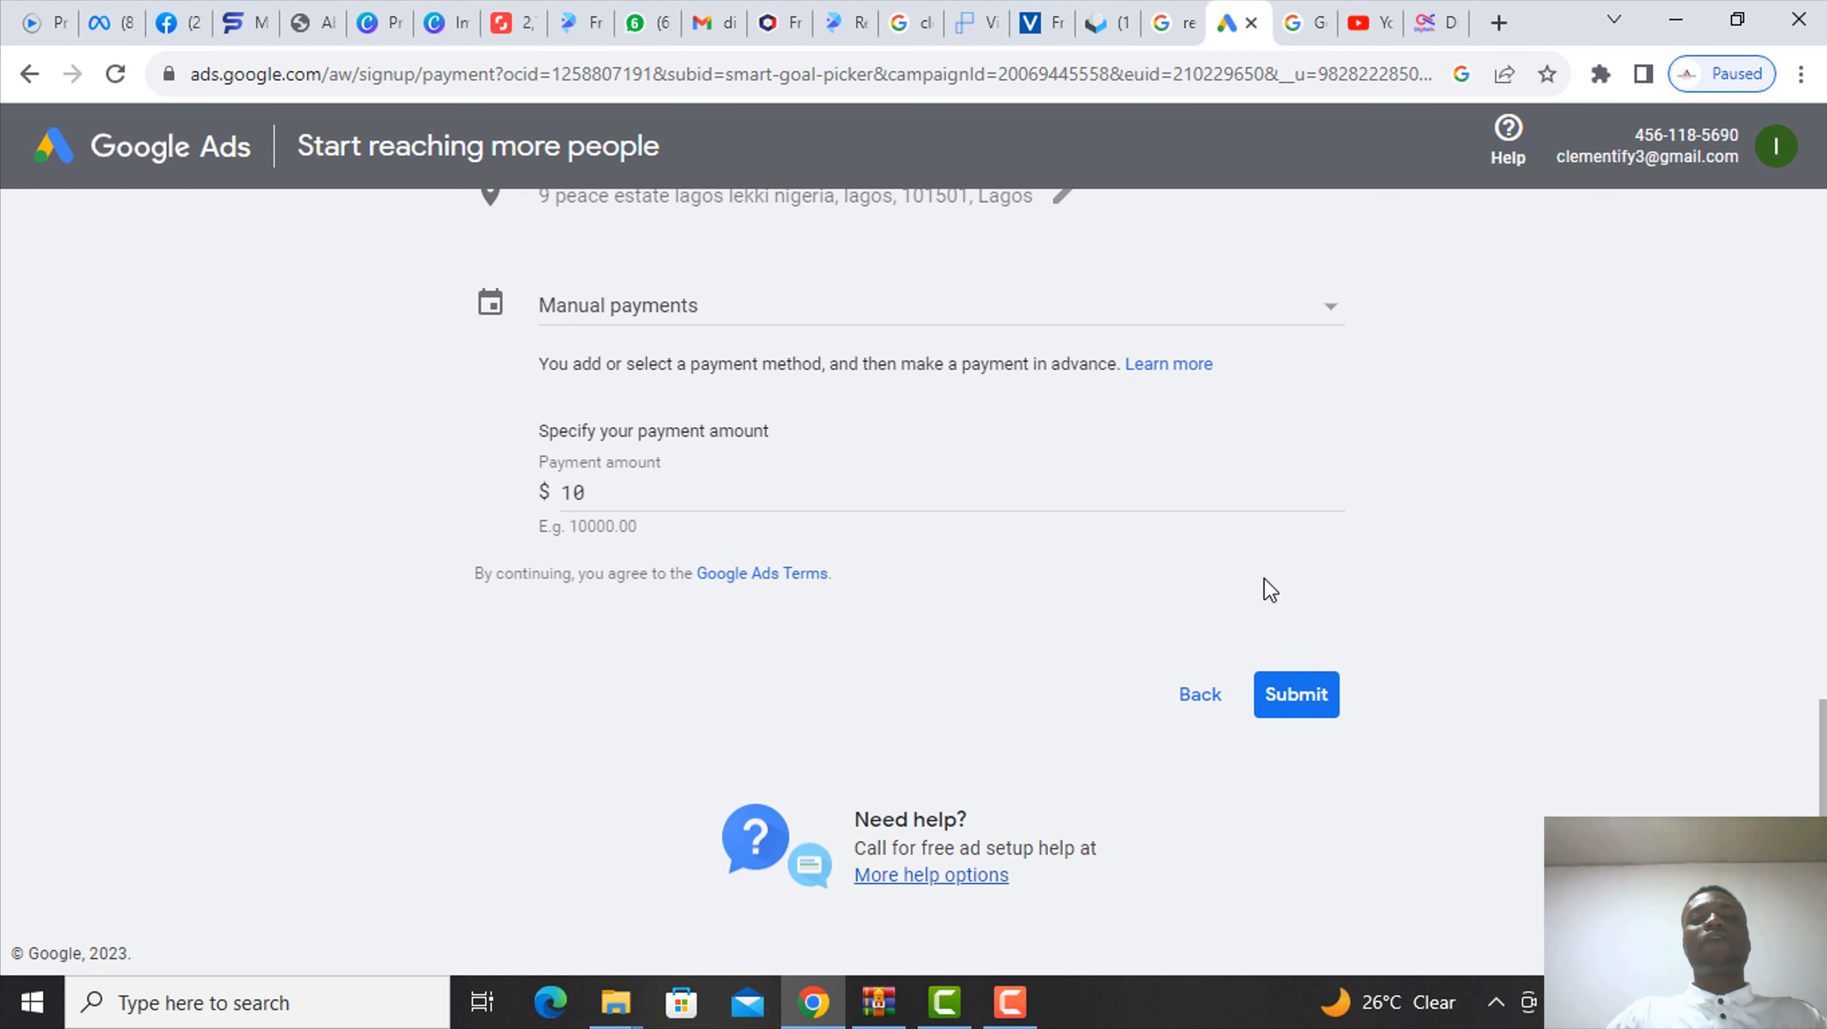